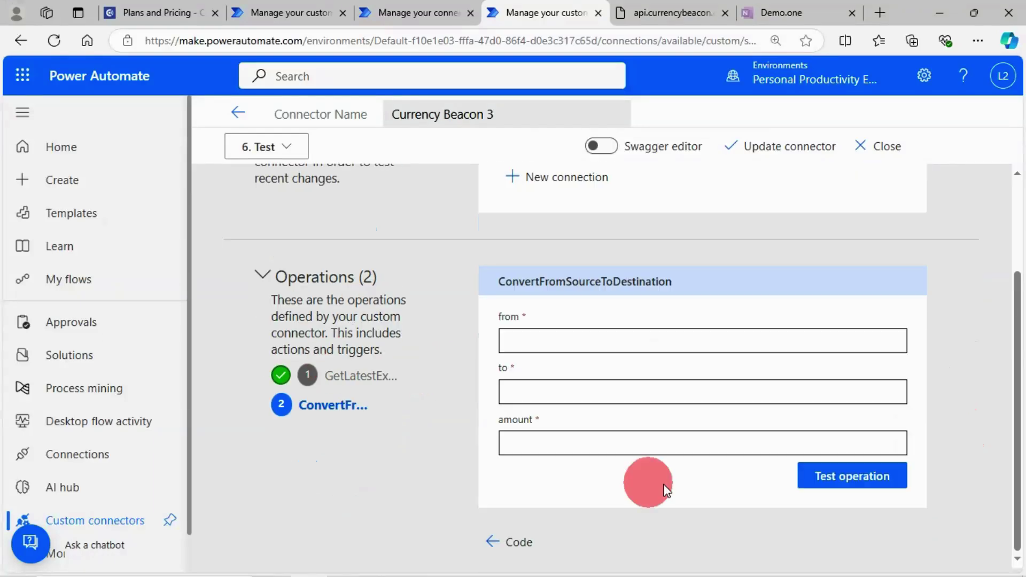
text(USD)
Enter USD, EUR and 100 as the from, to and amount test parameters.
key(Tab)
text(EUR)
key(Tab)
text(100)
scroll(517, 293, down, 10)
Select the whole response body of the test result.
drag(510, 263, 678, 335)
key(ctrl+a)
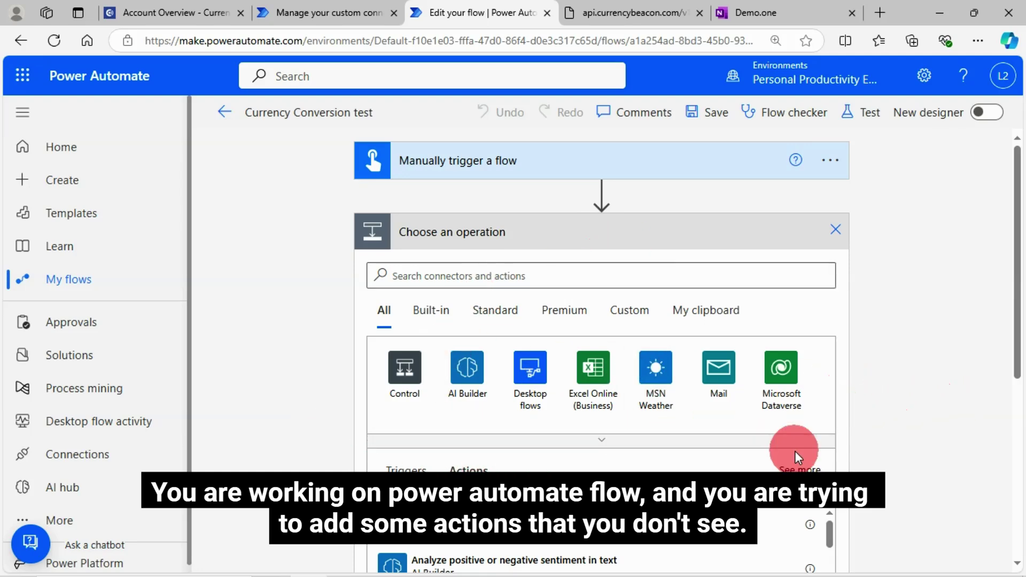
Filter the operation picker to the Custom category to list the Currency Beacon connectors.
scroll(411, 440, down, 2)
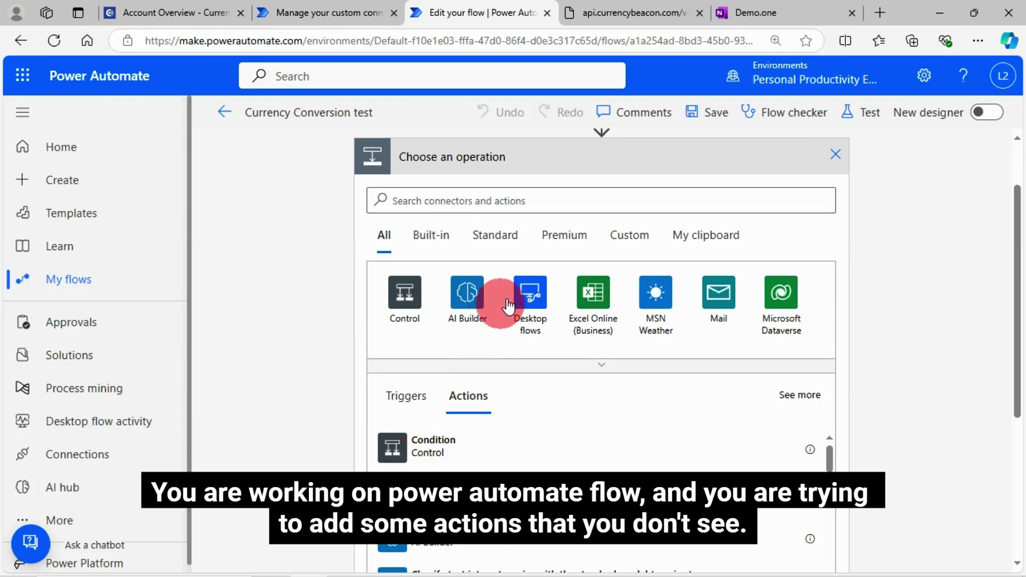
click(441, 241)
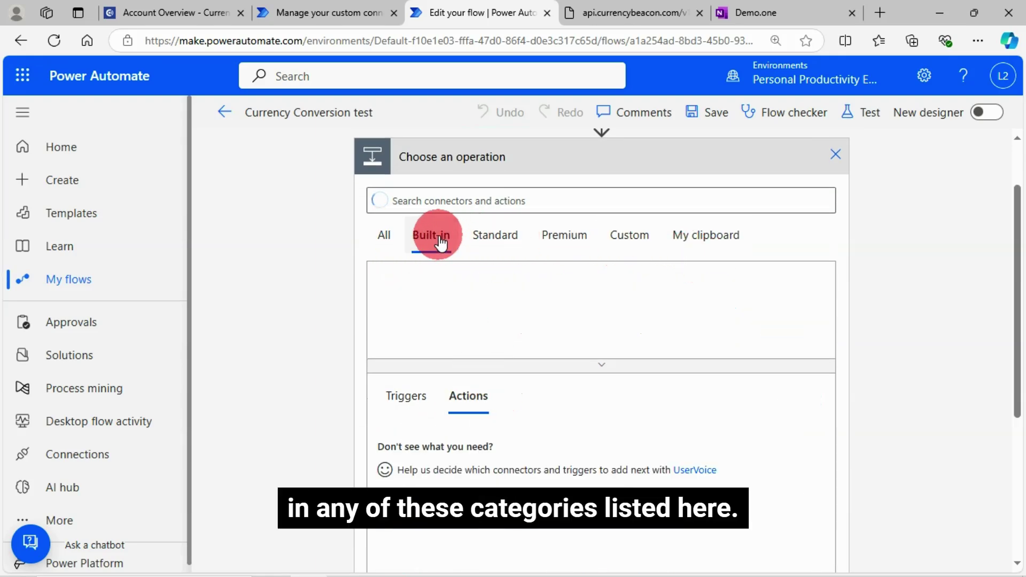
click(396, 241)
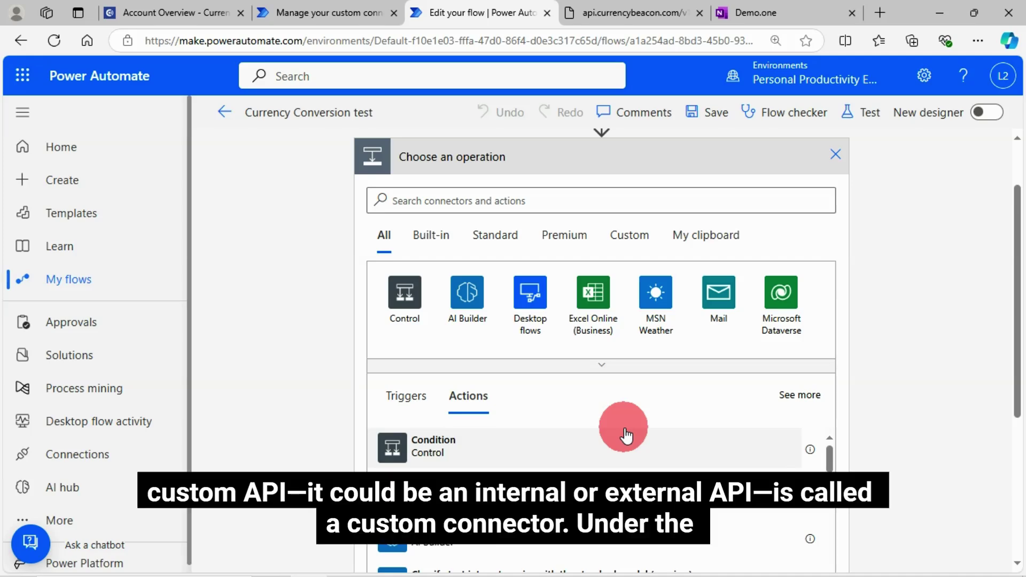
click(639, 248)
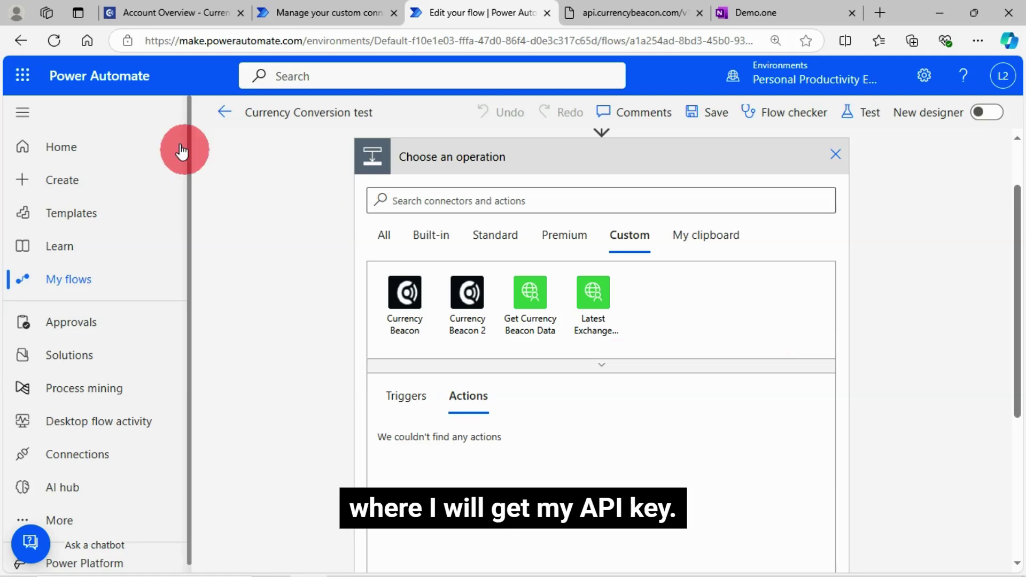
Show the CurrencyBeacon dashboard's 24/5000 request usage and API Token Information card.
click(184, 10)
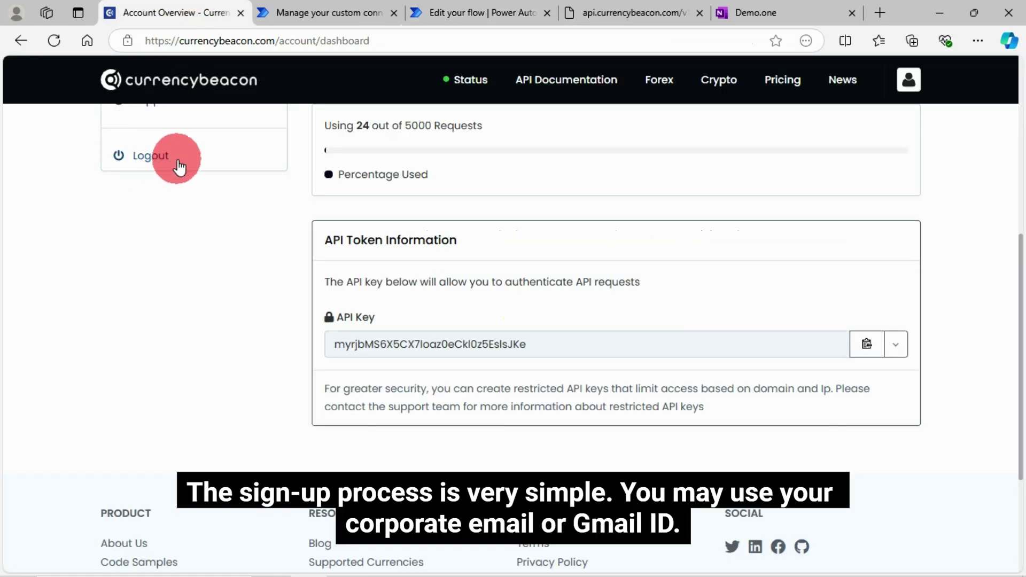
scroll(265, 155, up, 4)
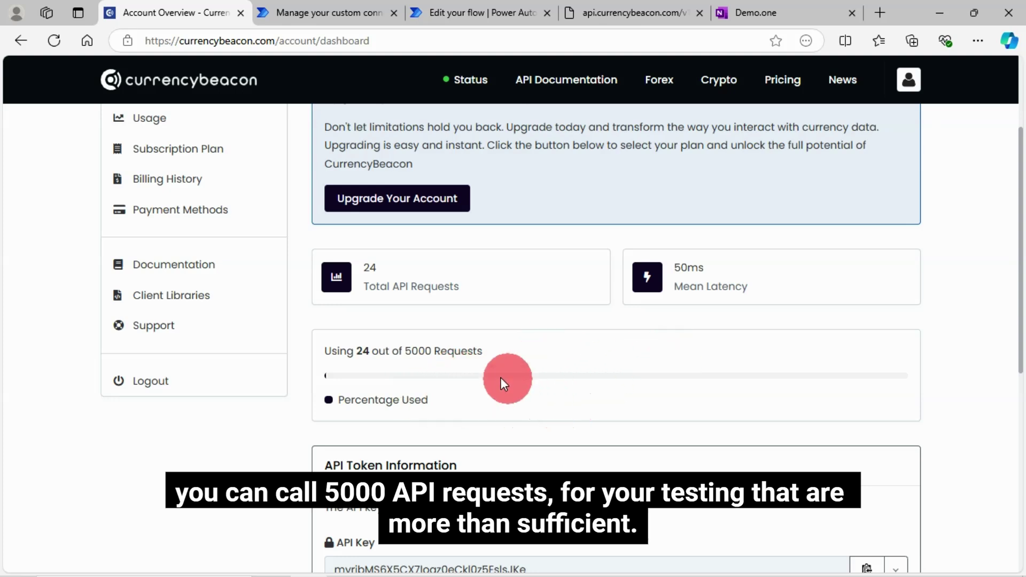
scroll(470, 374, down, 1)
scroll(257, 400, down, 1)
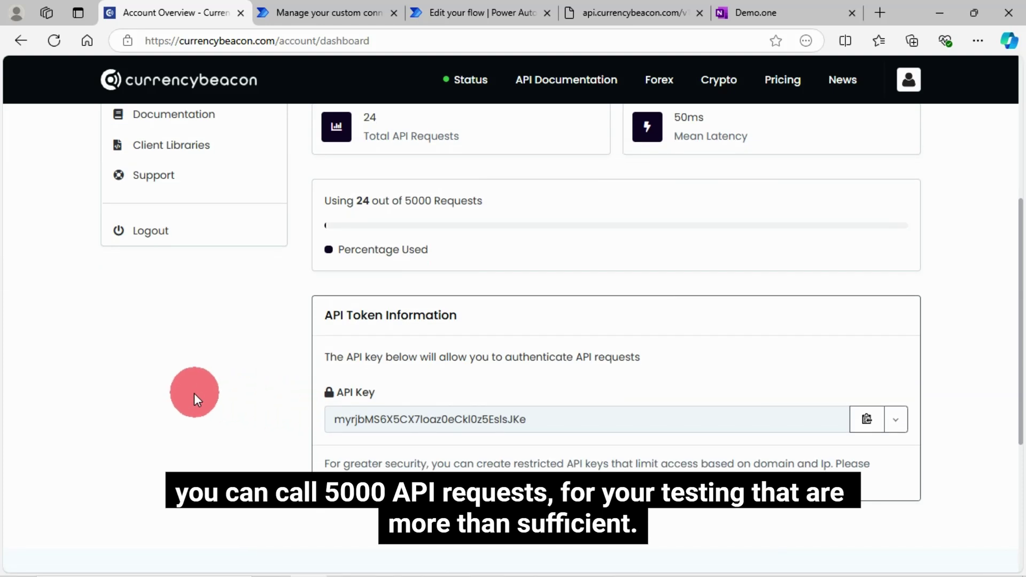
scroll(191, 206, up, 3)
scroll(438, 470, down, 3)
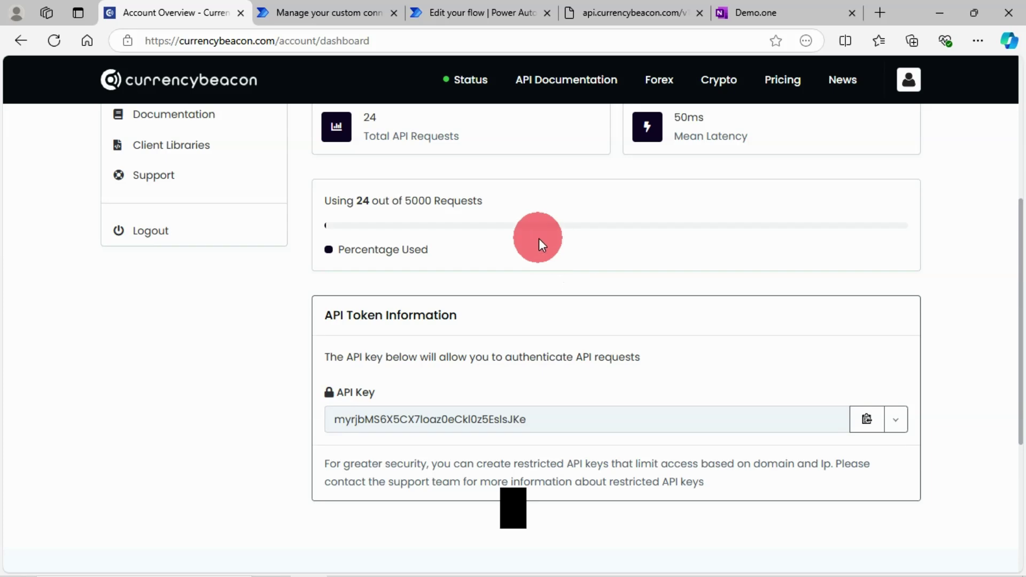
Return to the Currency Conversion test flow and go to the Power Automate home page.
click(341, 8)
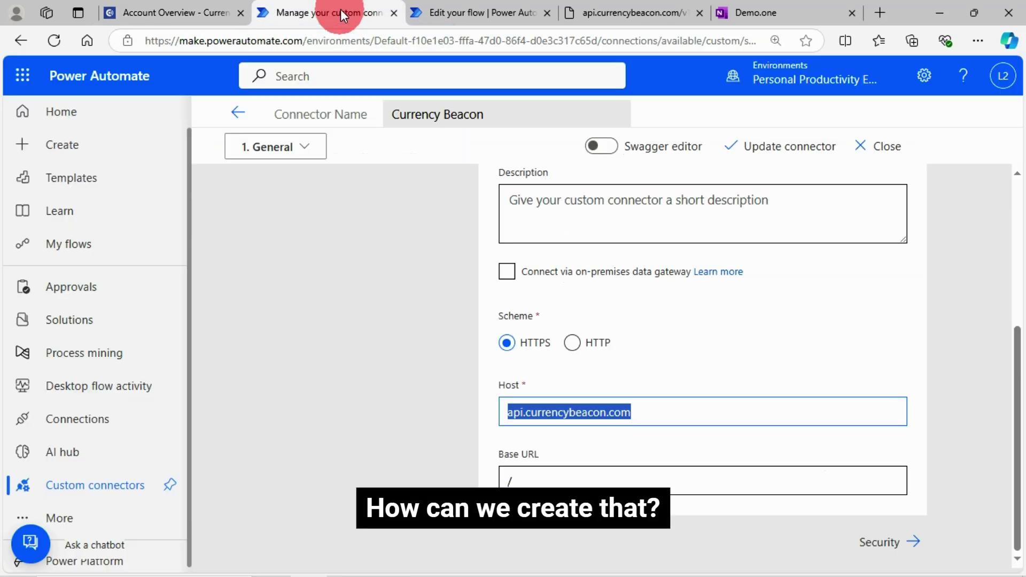
click(457, 12)
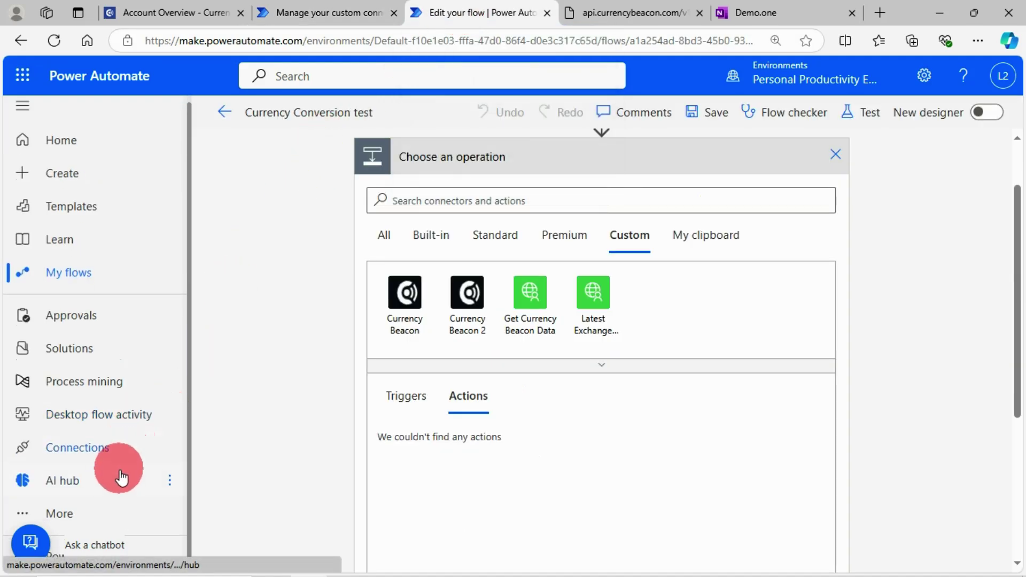
scroll(160, 137, up, 1)
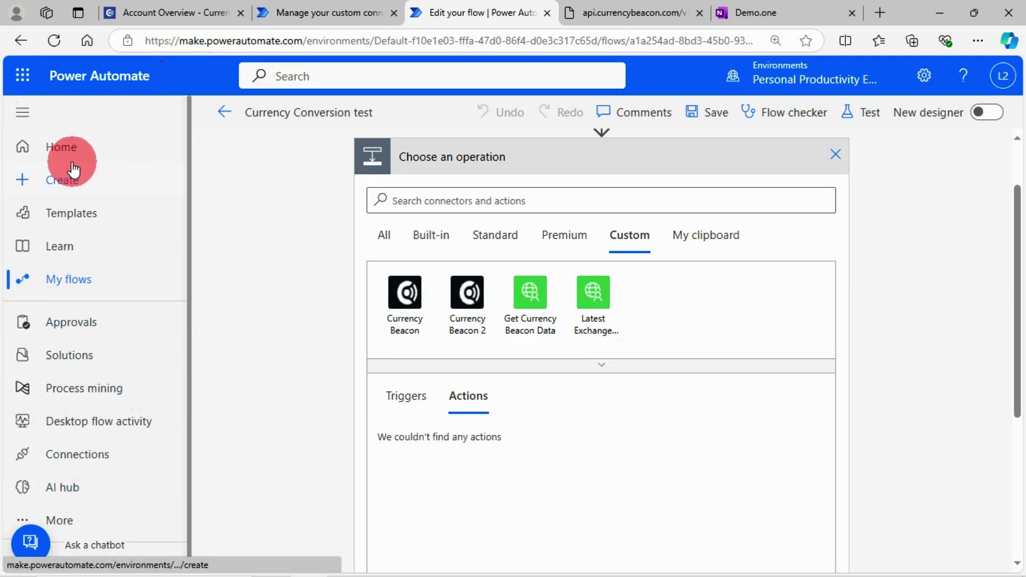
click(63, 148)
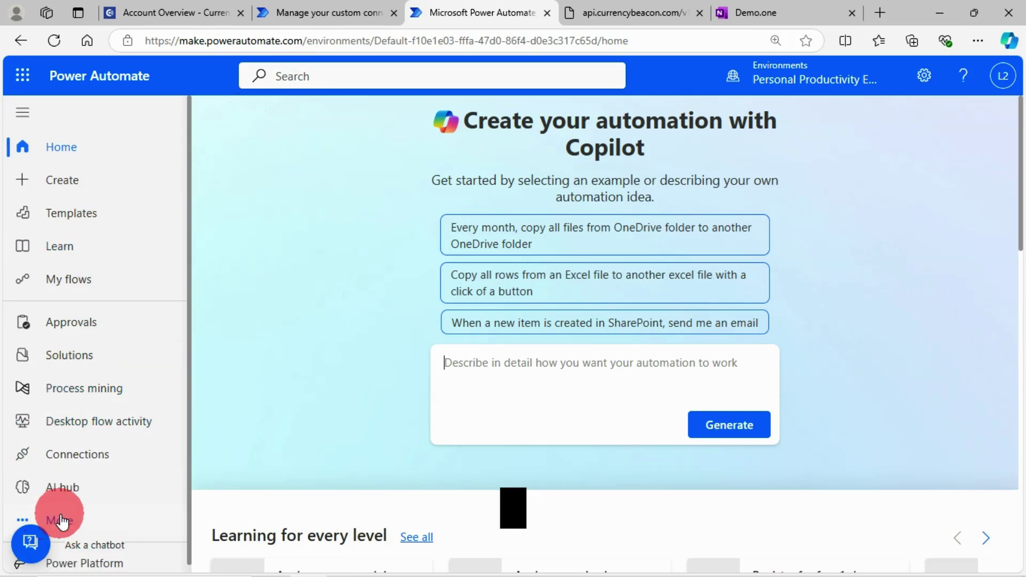
click(24, 537)
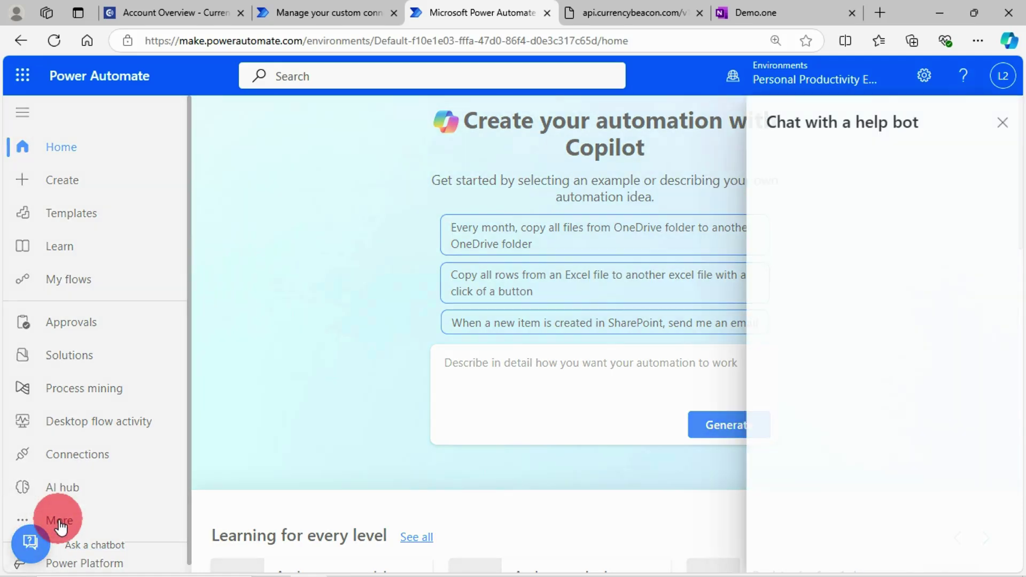
click(998, 122)
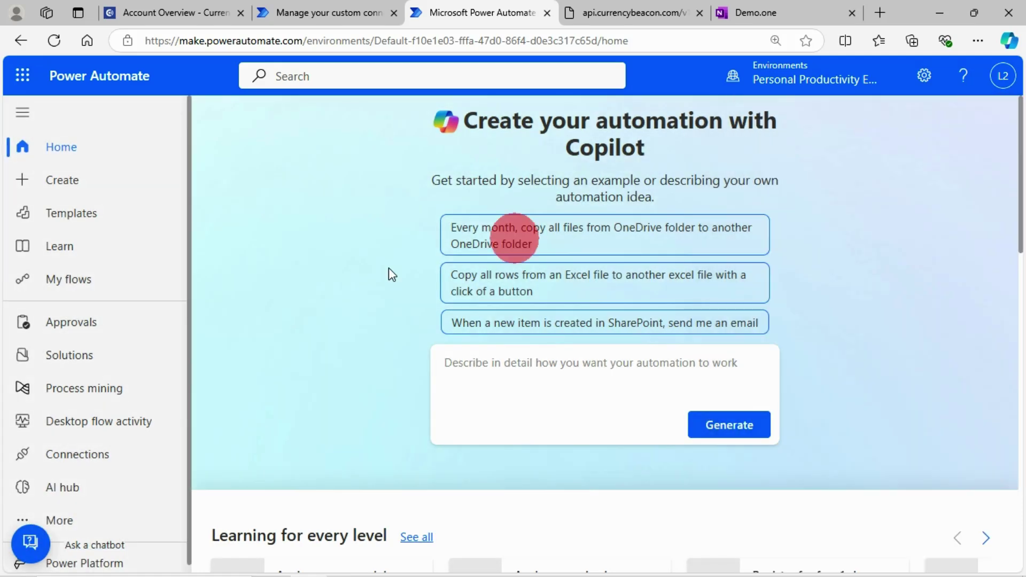
Open Custom connectors from the Data section of the Discover all page.
scroll(32, 529, down, 1)
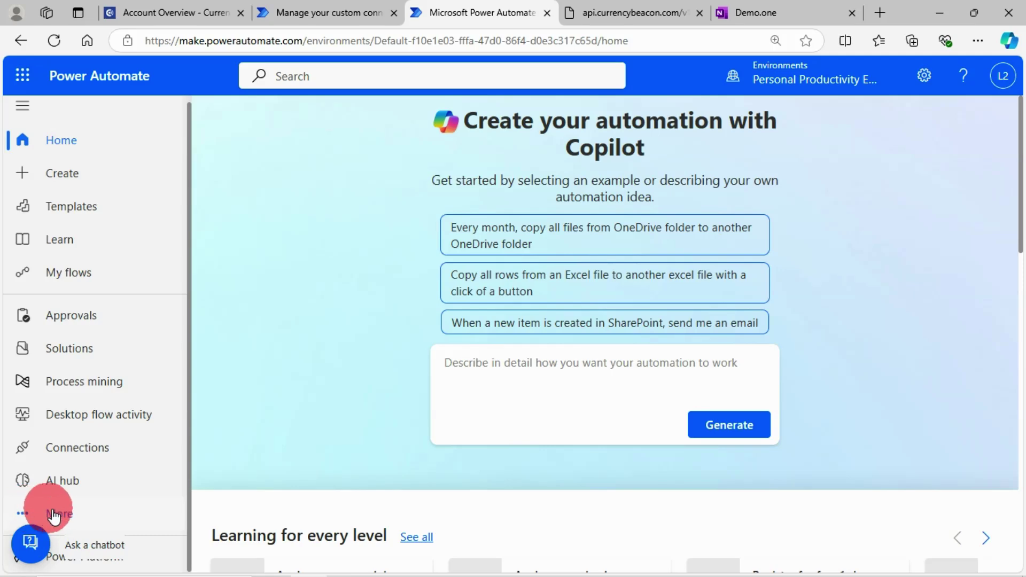
click(56, 514)
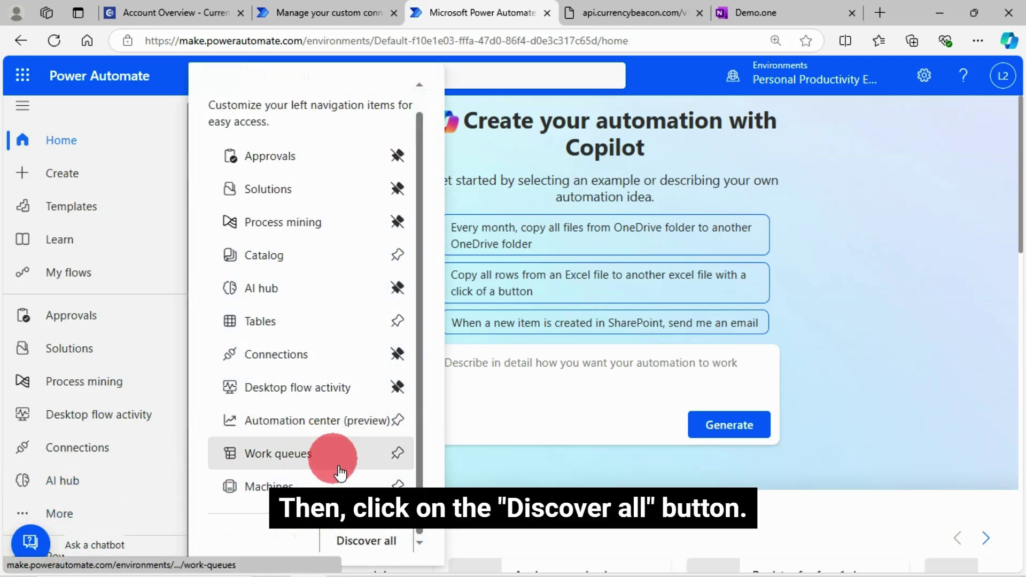
click(366, 544)
scroll(642, 389, down, 5)
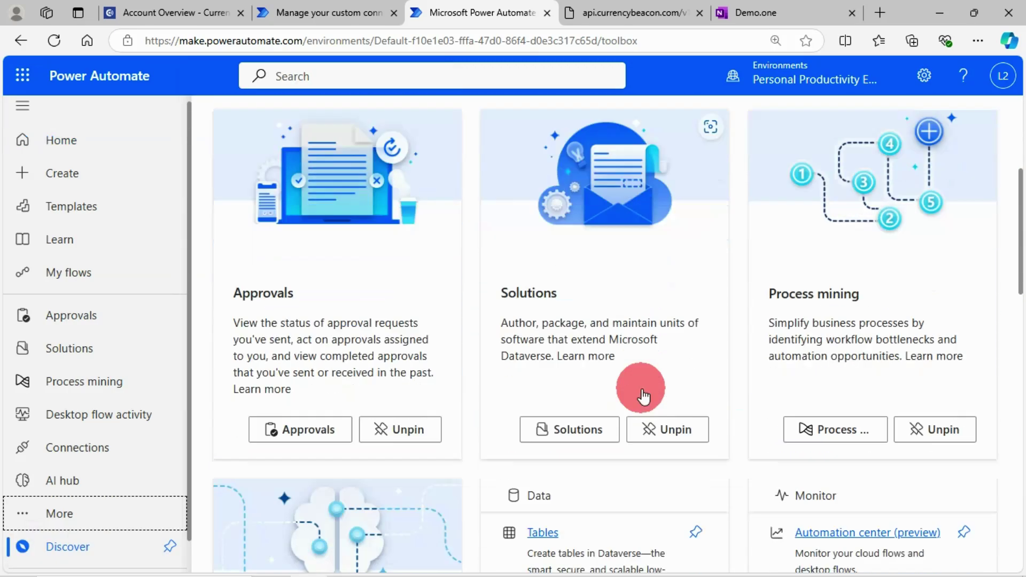
scroll(642, 389, down, 4)
scroll(652, 395, down, 4)
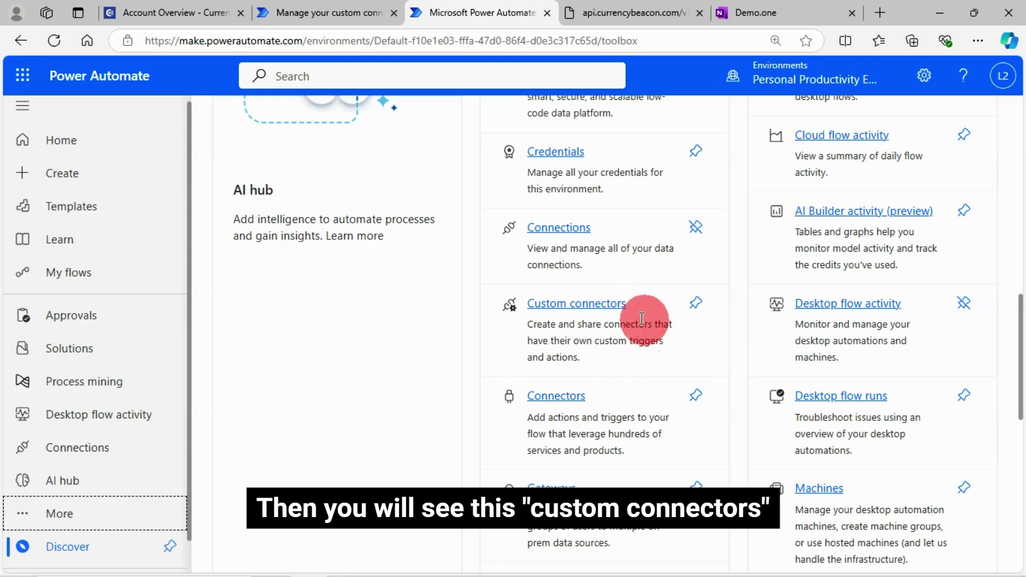
click(602, 303)
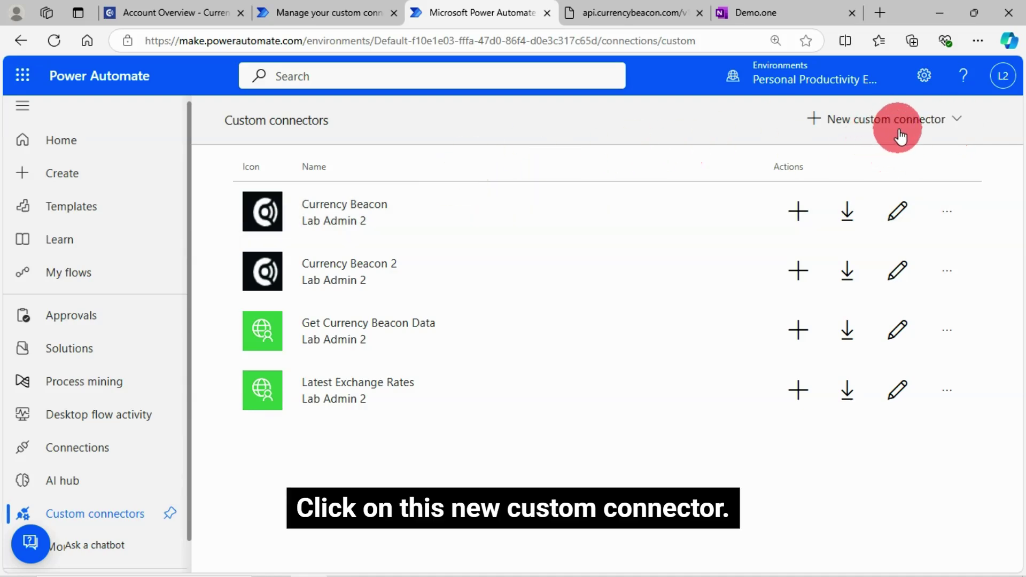
Create a connector from blank and begin entering the name 'Currency Beacon 3'.
click(959, 127)
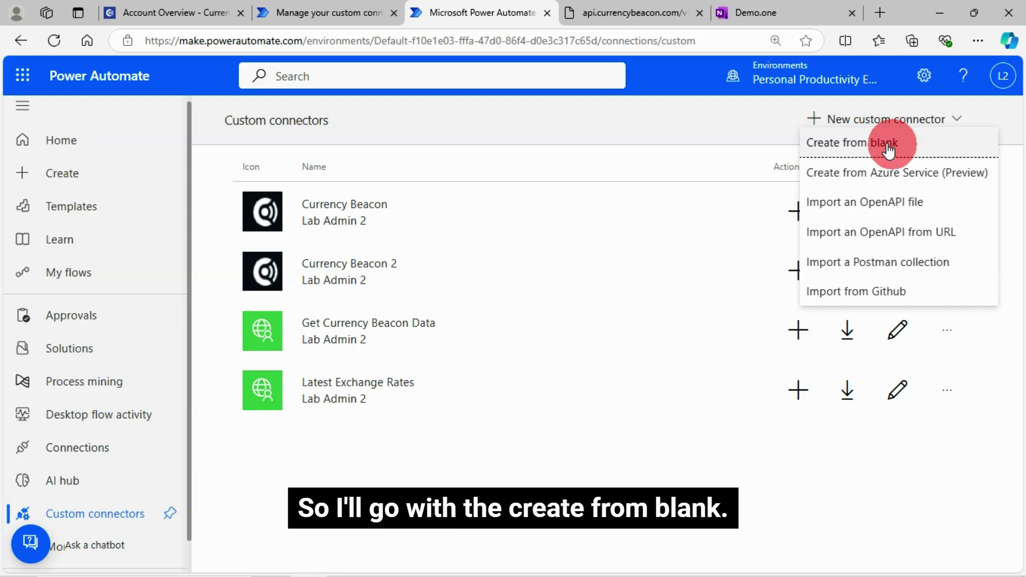
click(853, 146)
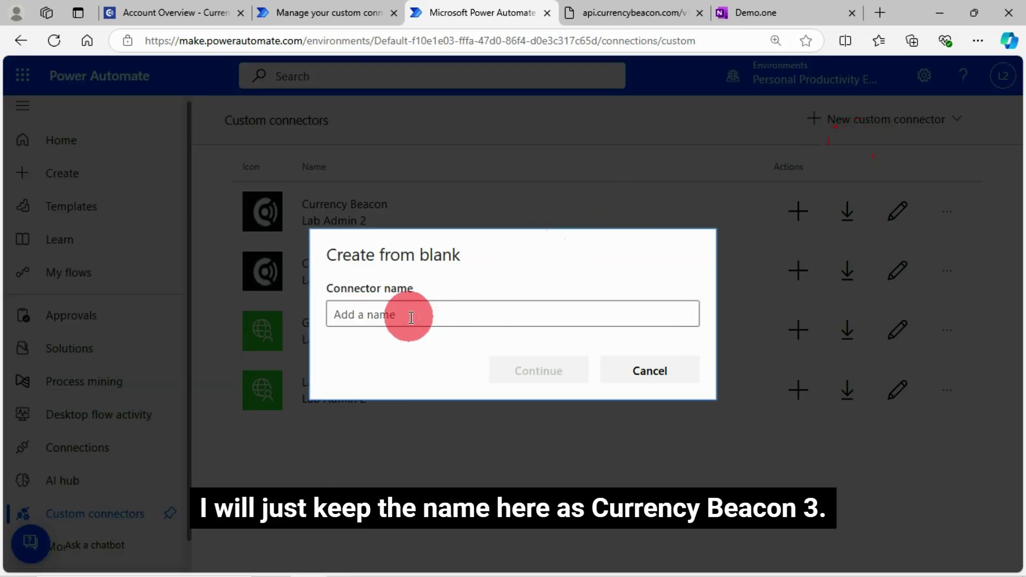
click(410, 318)
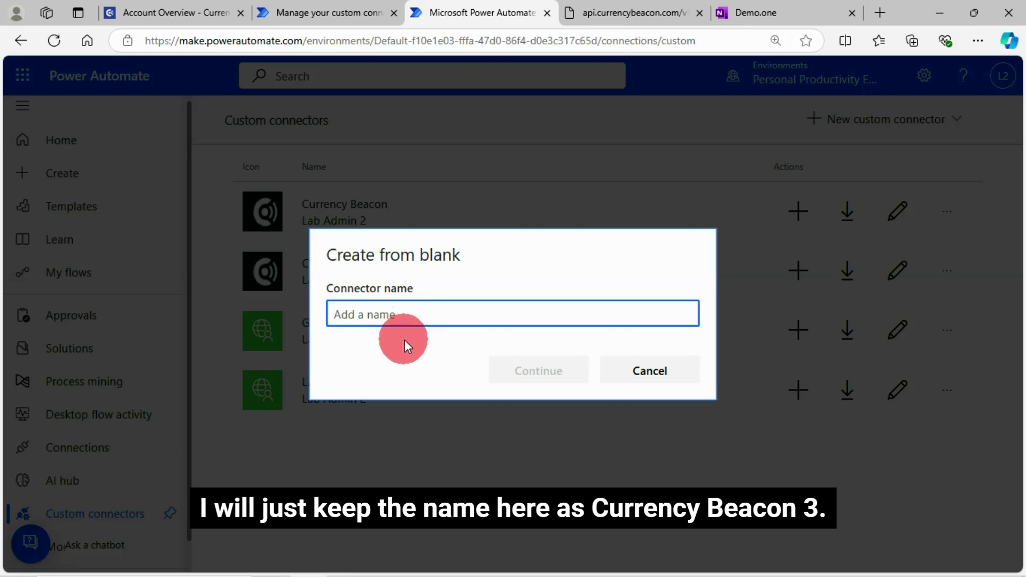
text(Curr)
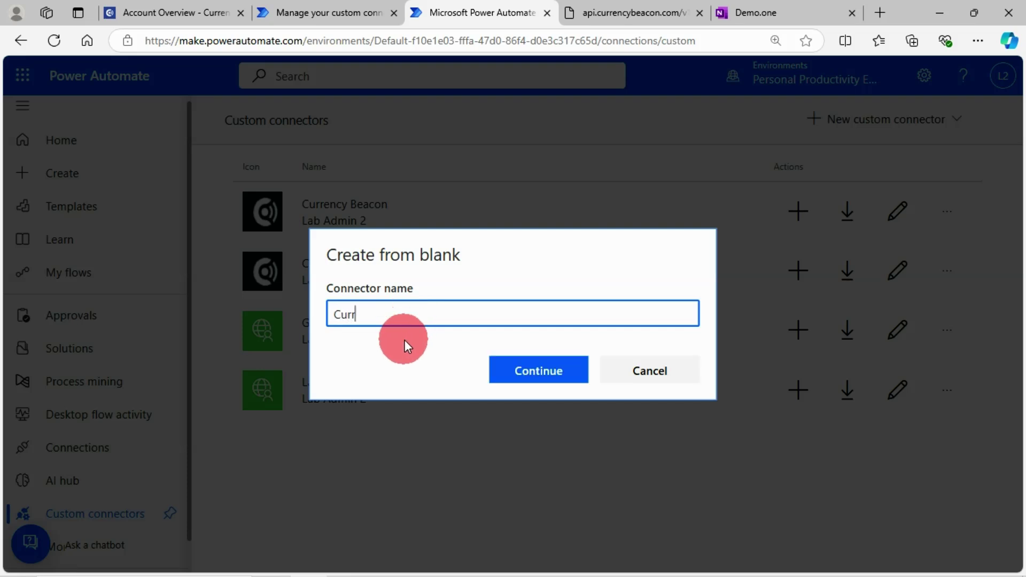
text(ency Beacon 3)
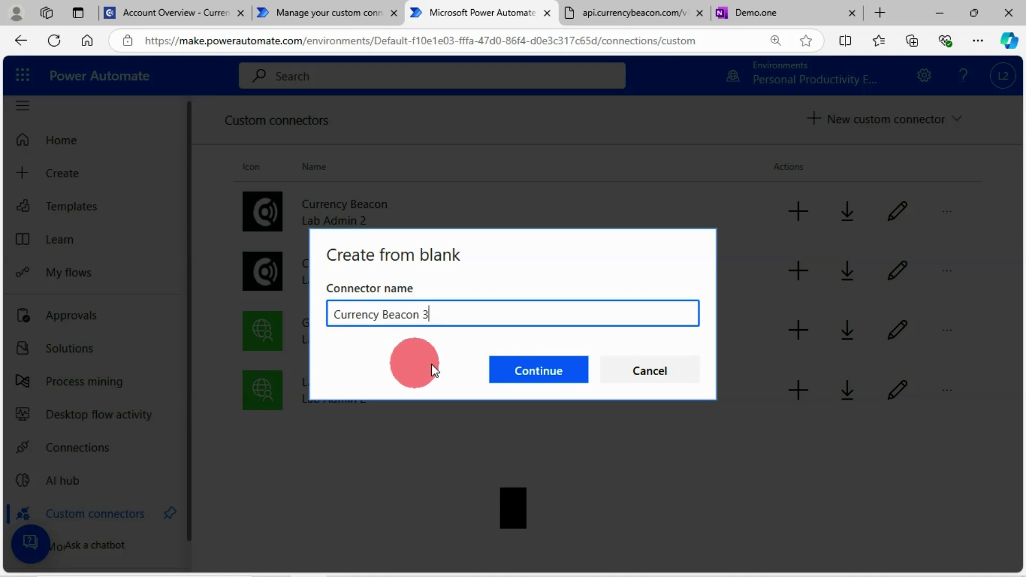
Confirm the Currency Beacon 3 name and open the connector's General page.
click(537, 377)
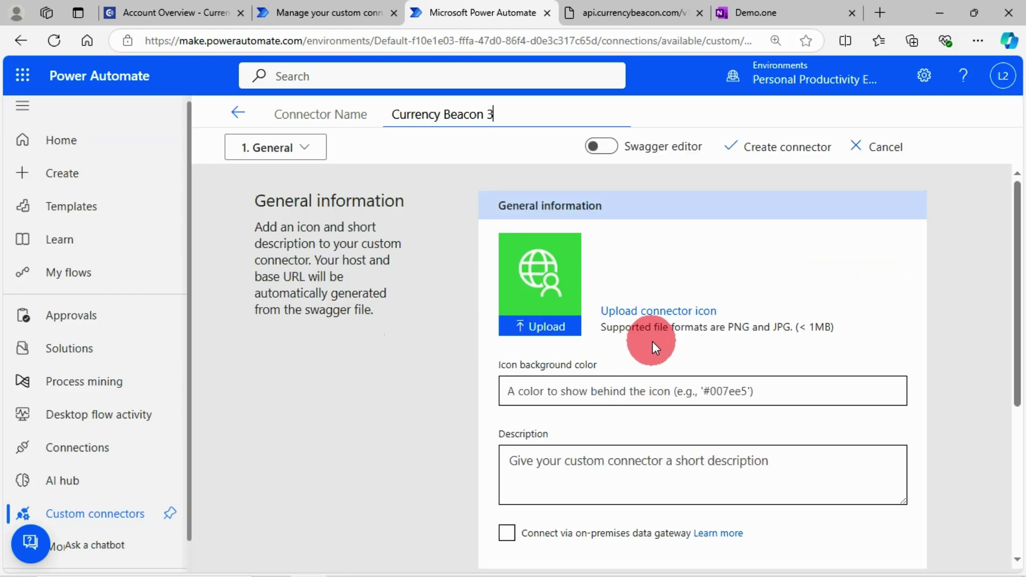
scroll(588, 347, down, 2)
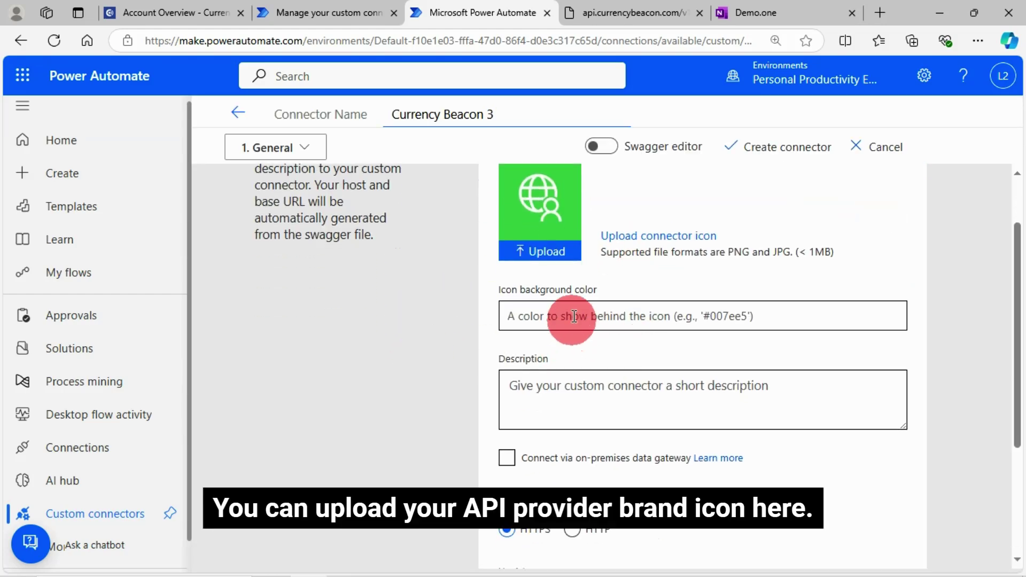
scroll(547, 272, up, 1)
scroll(544, 262, up, 1)
click(554, 333)
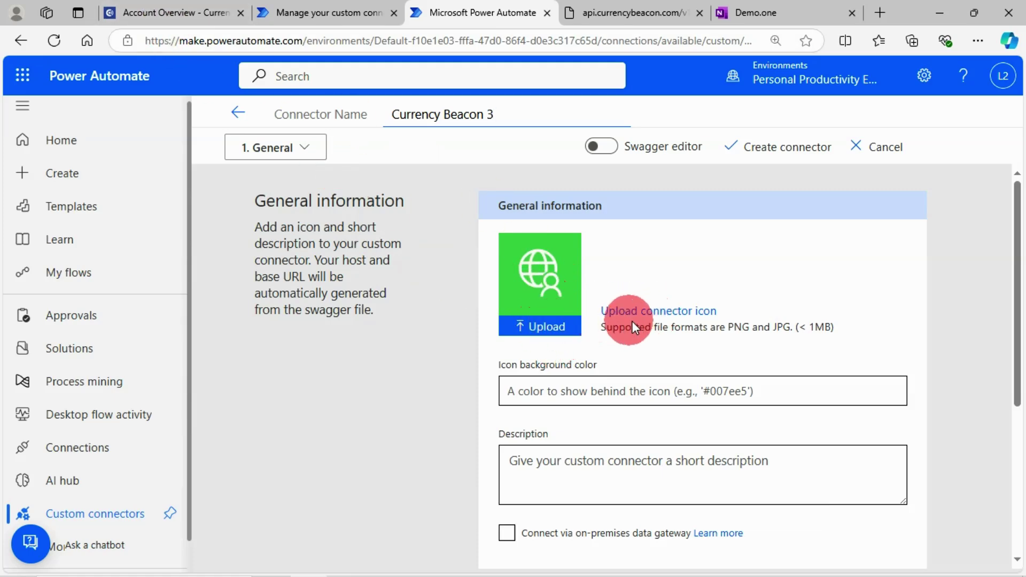
scroll(616, 329, down, 3)
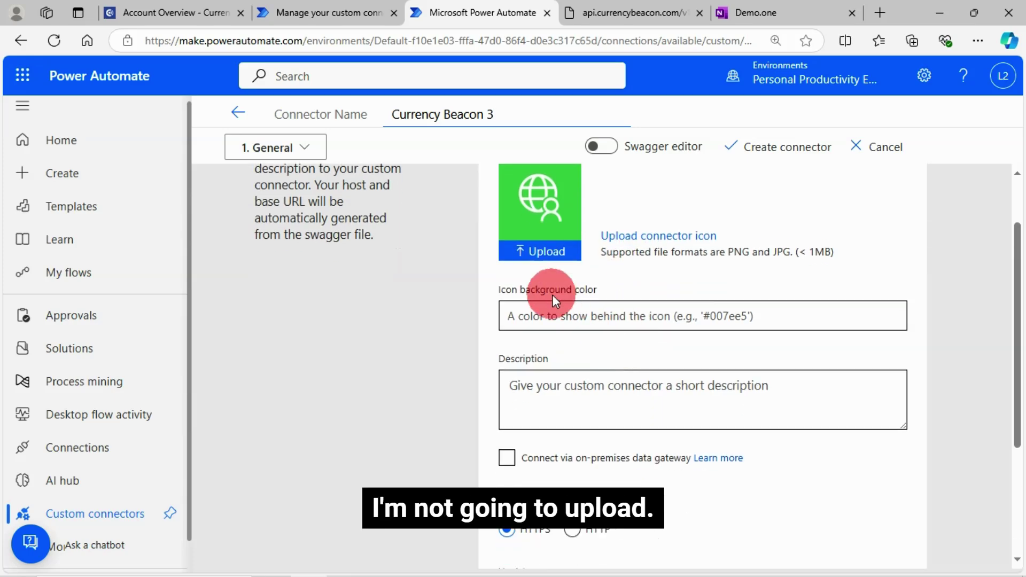
scroll(749, 363, down, 5)
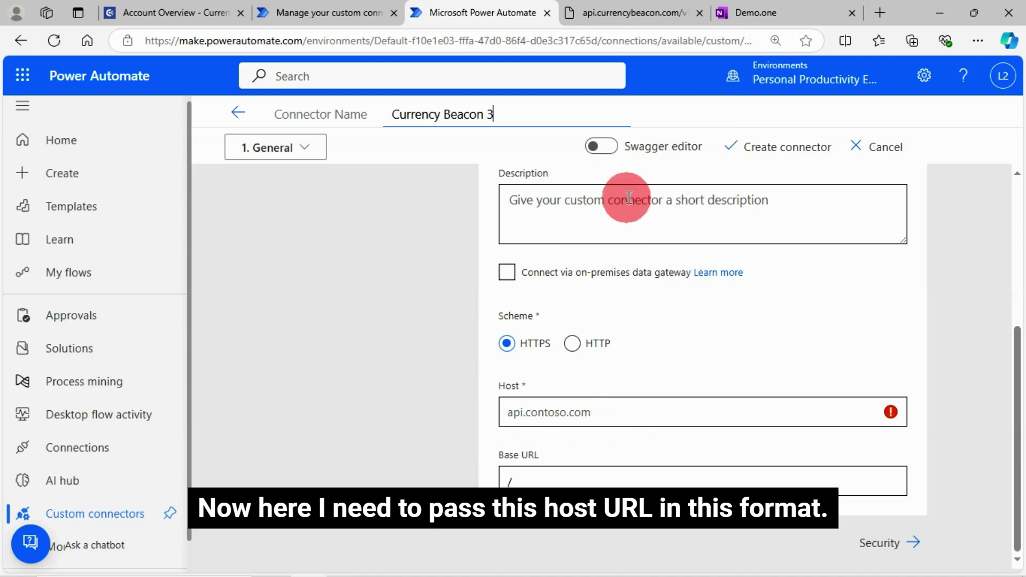
Copy the api.currencybeacon.com host from the API URL into the connector's Host field.
click(746, 13)
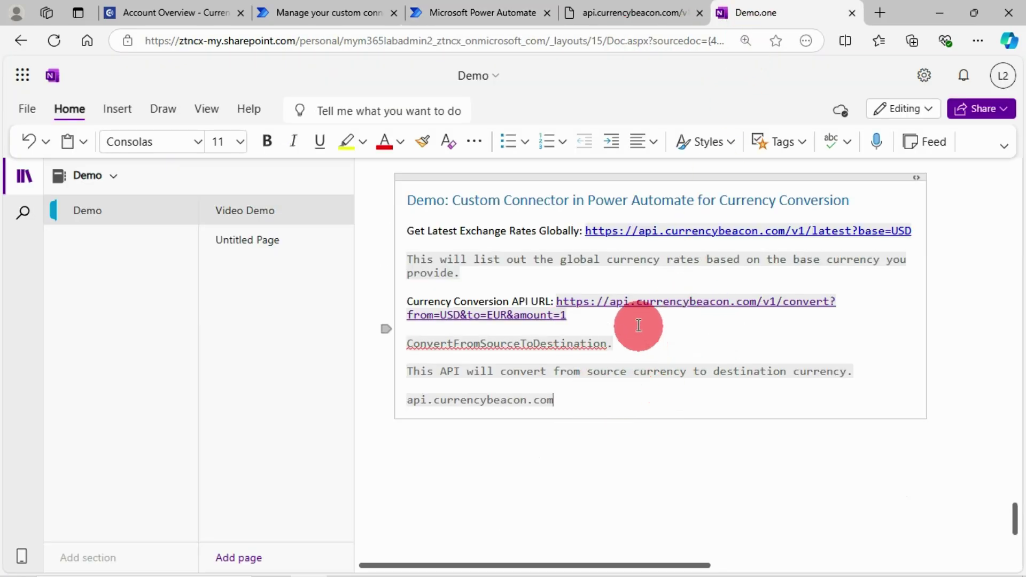
click(625, 14)
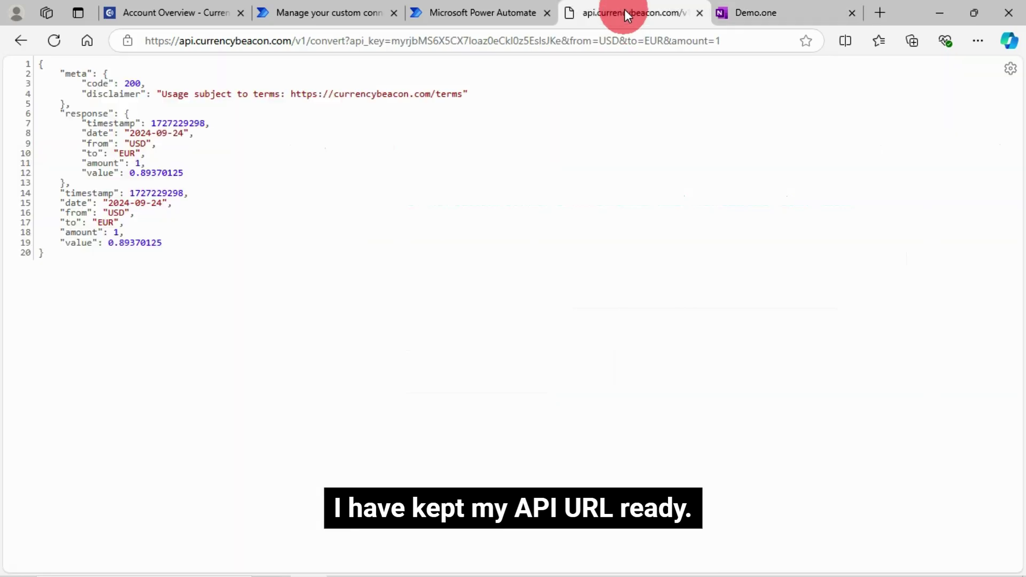
drag(299, 41, 188, 41)
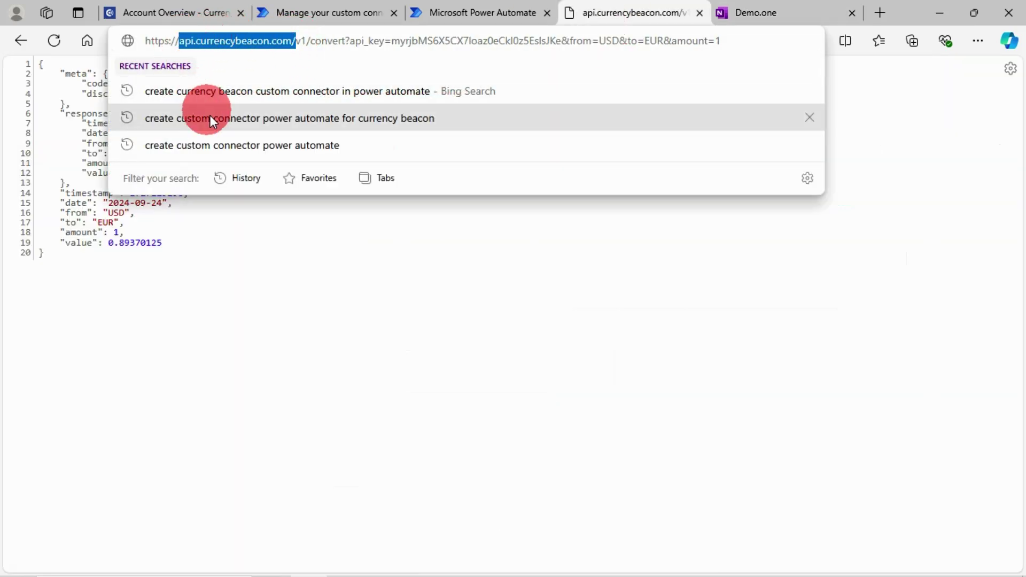
click(315, 11)
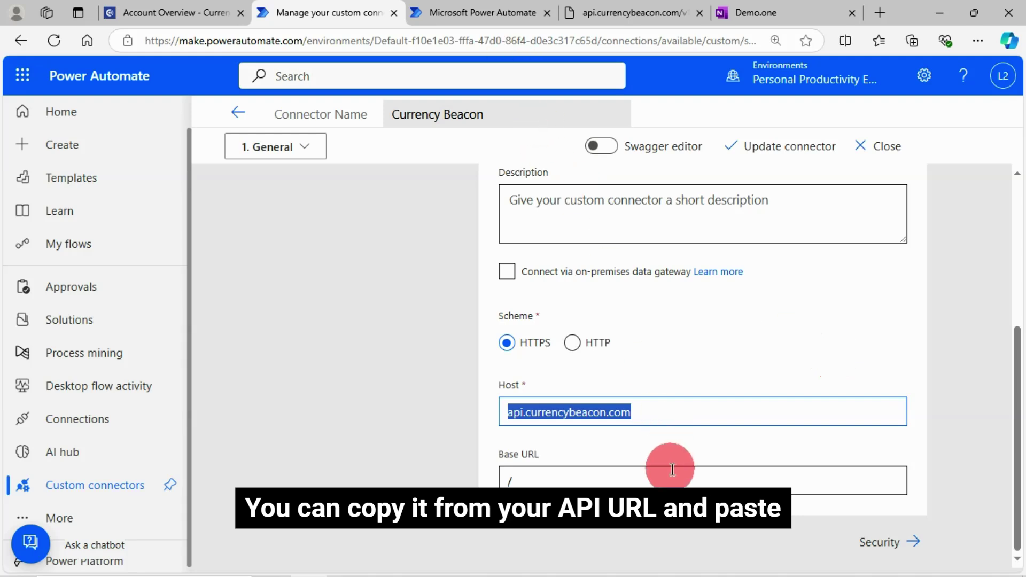
click(482, 16)
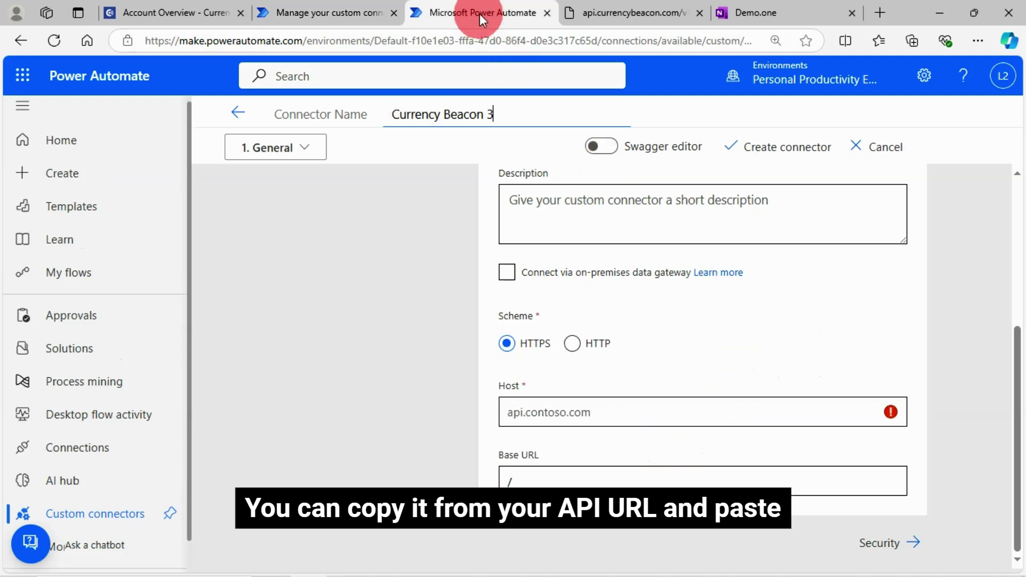
click(571, 422)
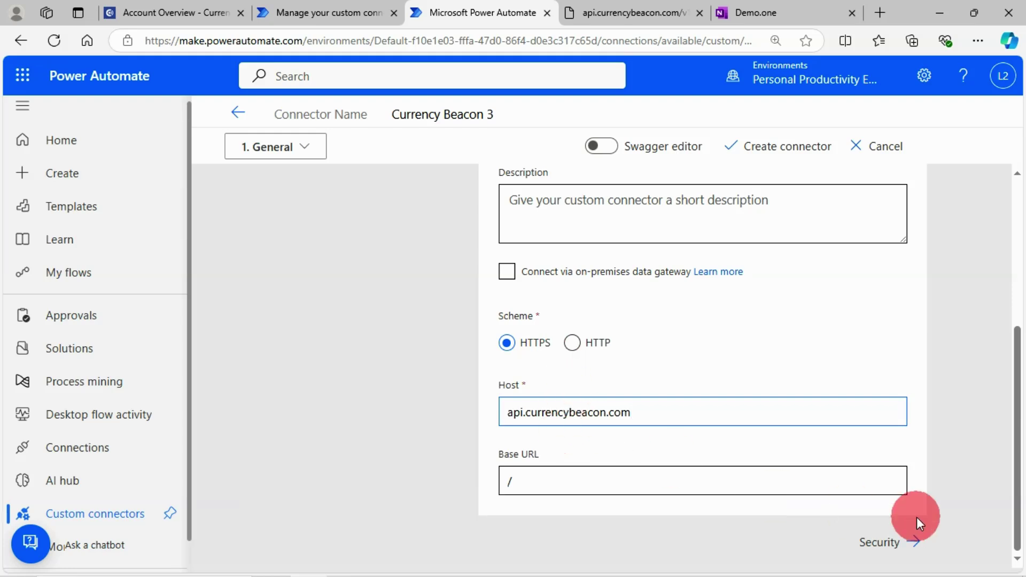
Set Currency Beacon 3's authentication type to API Key.
click(909, 545)
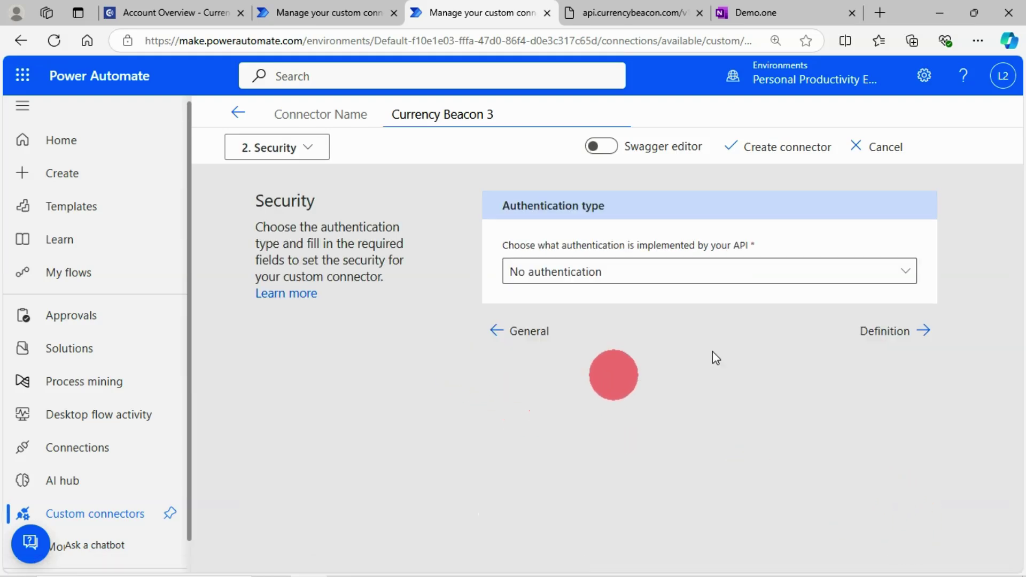
click(903, 277)
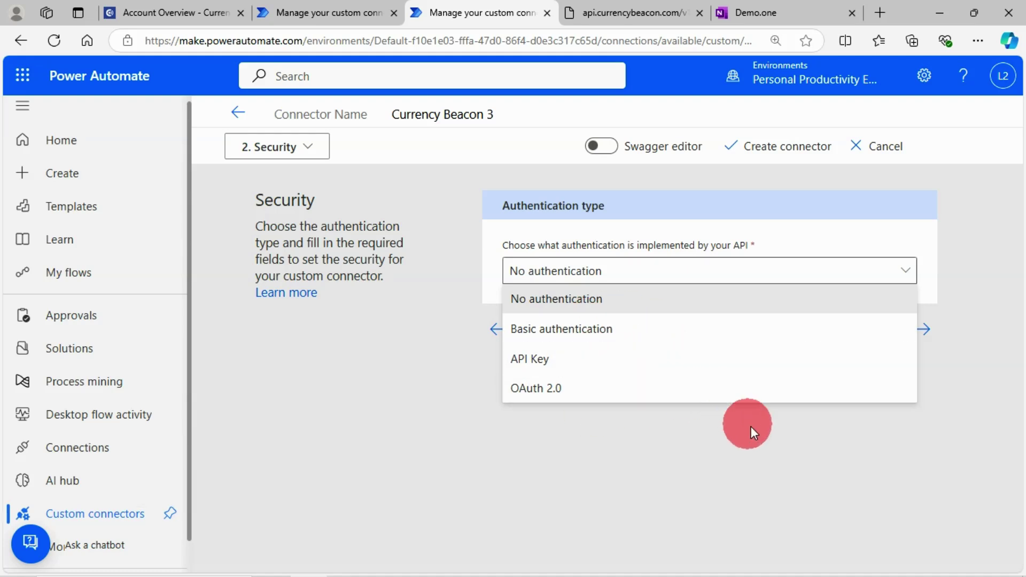
click(547, 365)
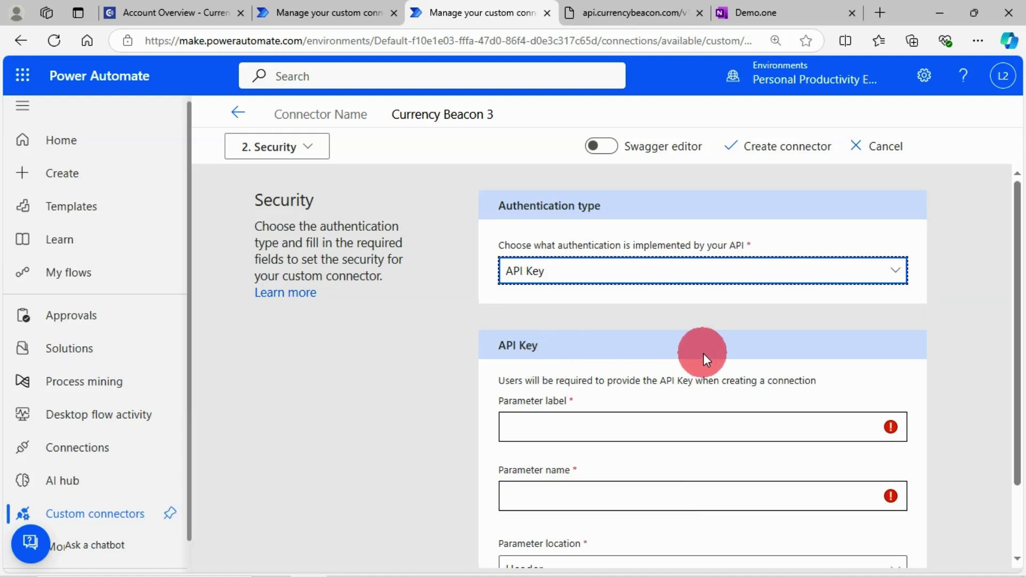
scroll(778, 444, down, 1)
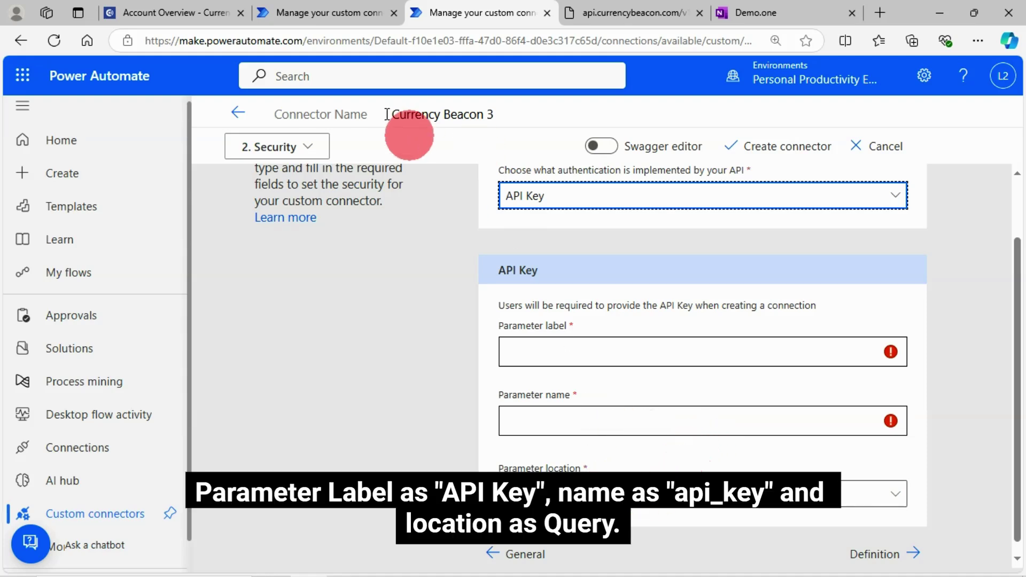
Open the existing Currency Beacon 2 connector from the Custom connectors list.
click(351, 24)
click(364, 325)
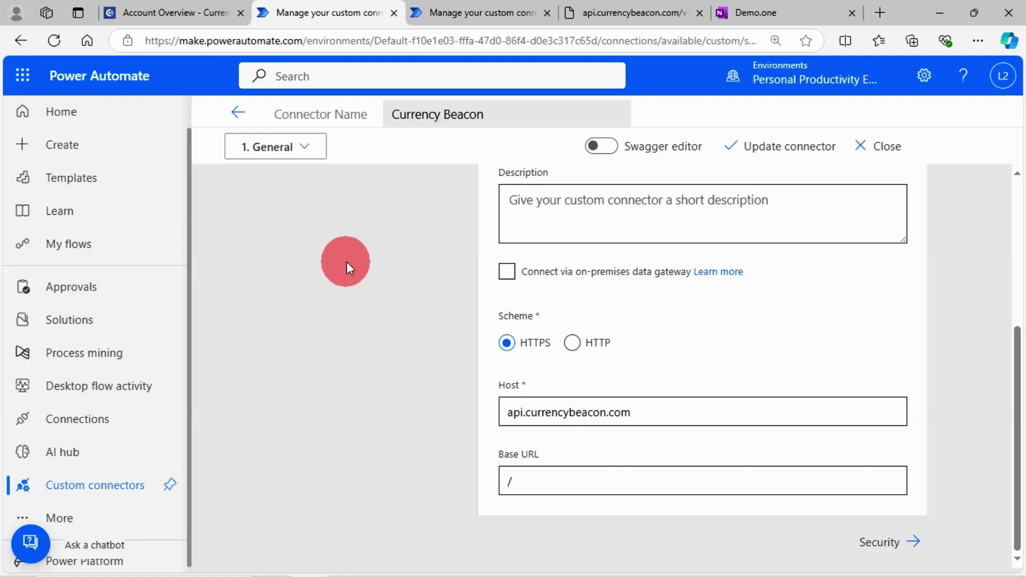
click(238, 112)
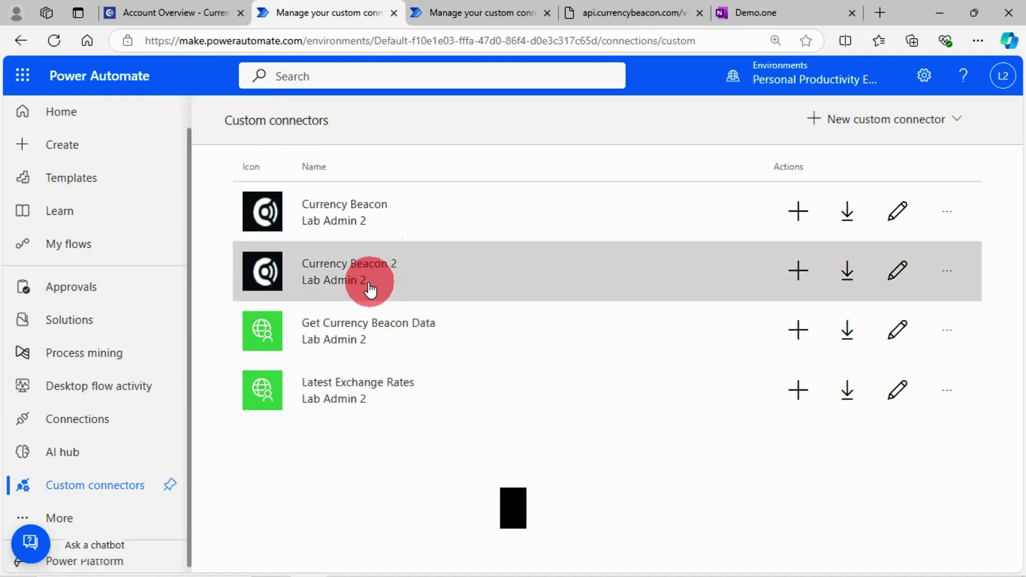
click(353, 272)
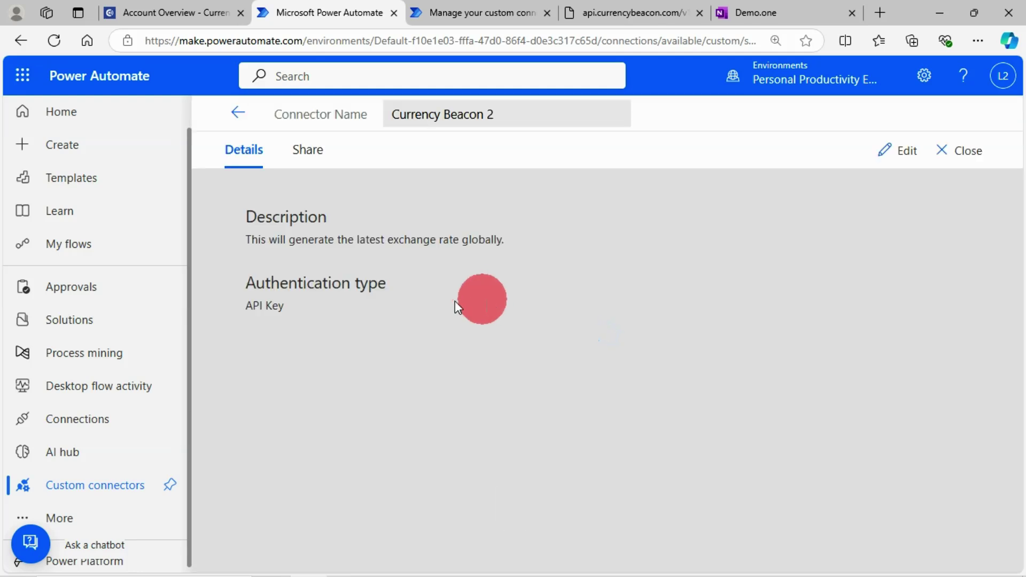
Open Currency Beacon 2's security settings for editing and copy its API Key label.
click(902, 155)
scroll(543, 395, down, 5)
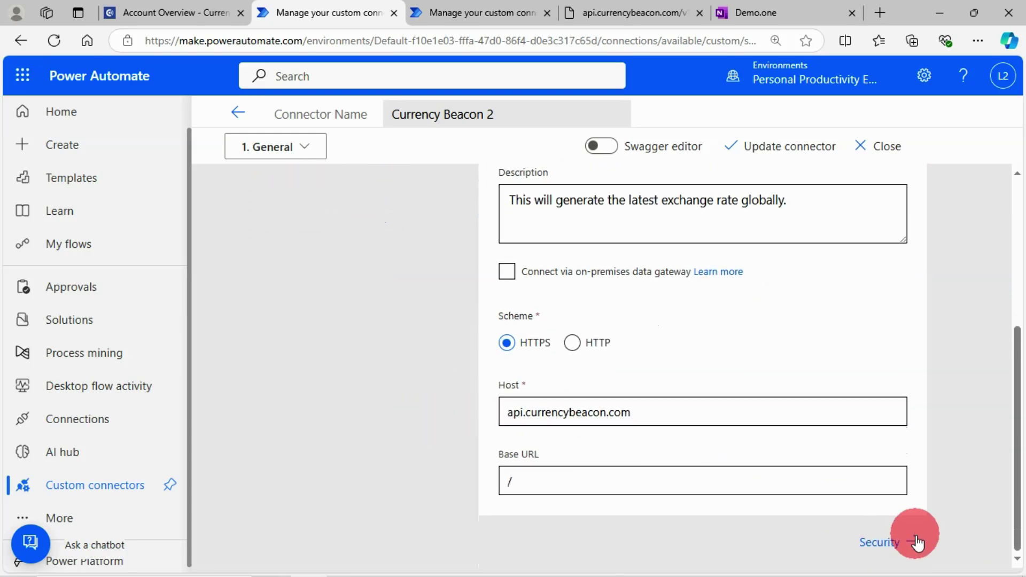
click(908, 531)
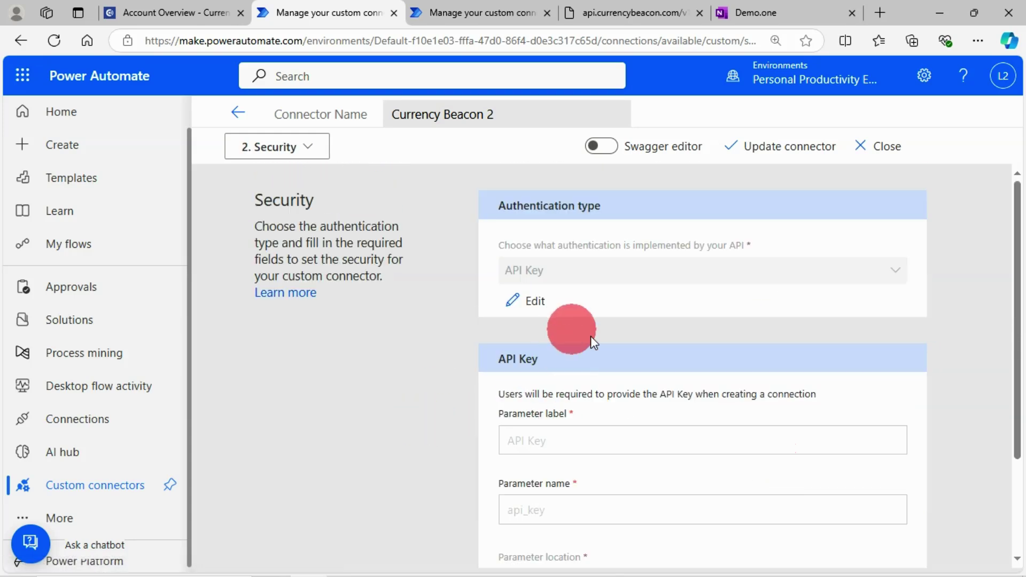
scroll(652, 382, down, 3)
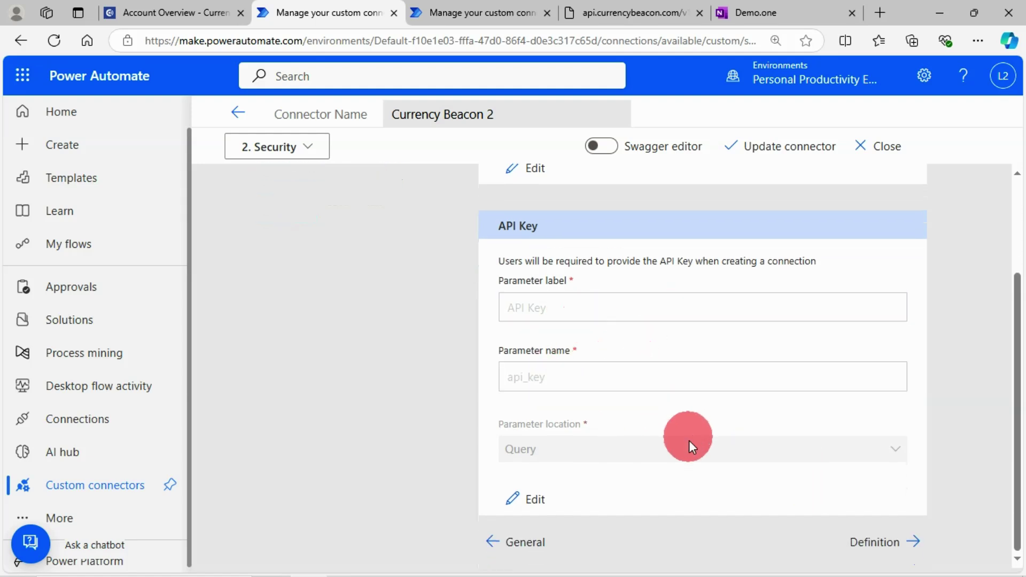
click(548, 506)
click(587, 377)
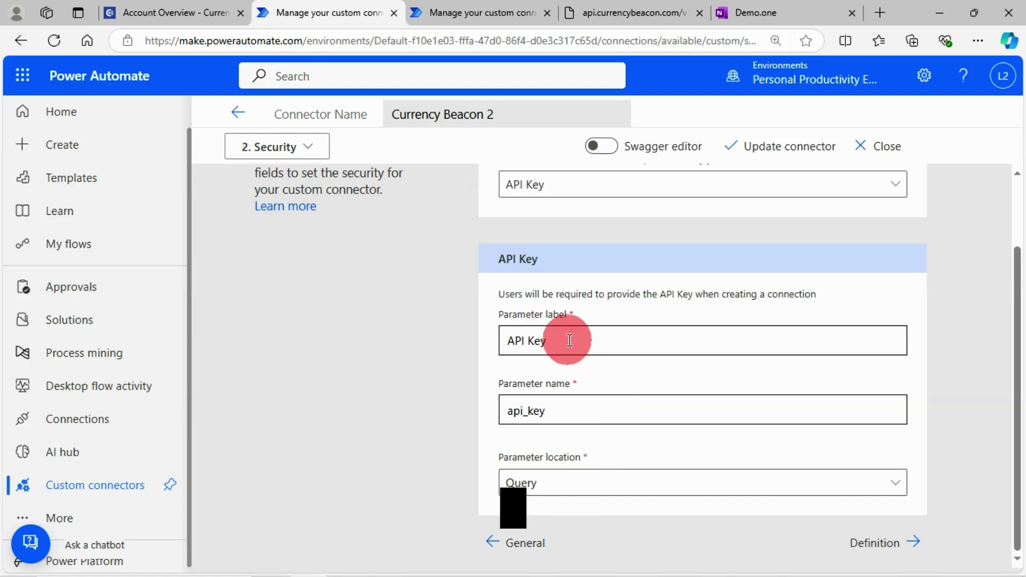
drag(570, 340, 467, 336)
key(ctrl+c)
Give Currency Beacon 3 the parameter label API Key and parameter name api_key.
click(497, 11)
click(601, 310)
click(552, 361)
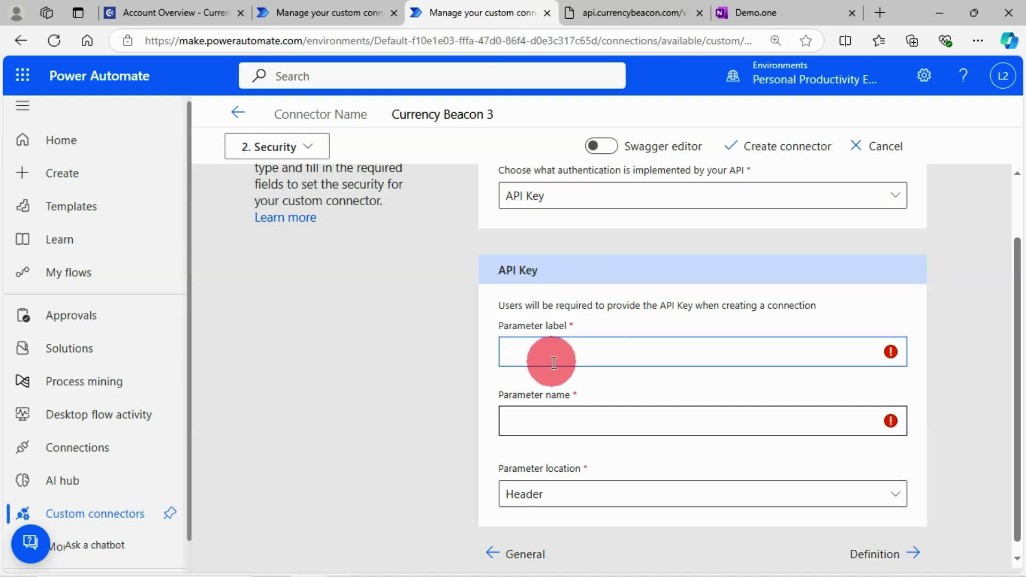
key(ctrl+v)
click(322, 13)
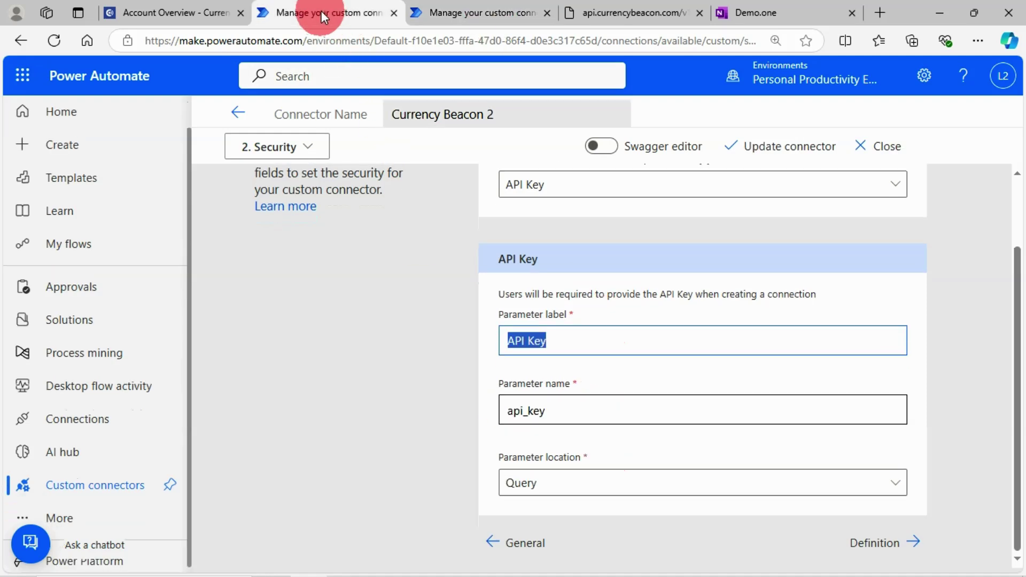
drag(561, 412, 489, 411)
click(530, 26)
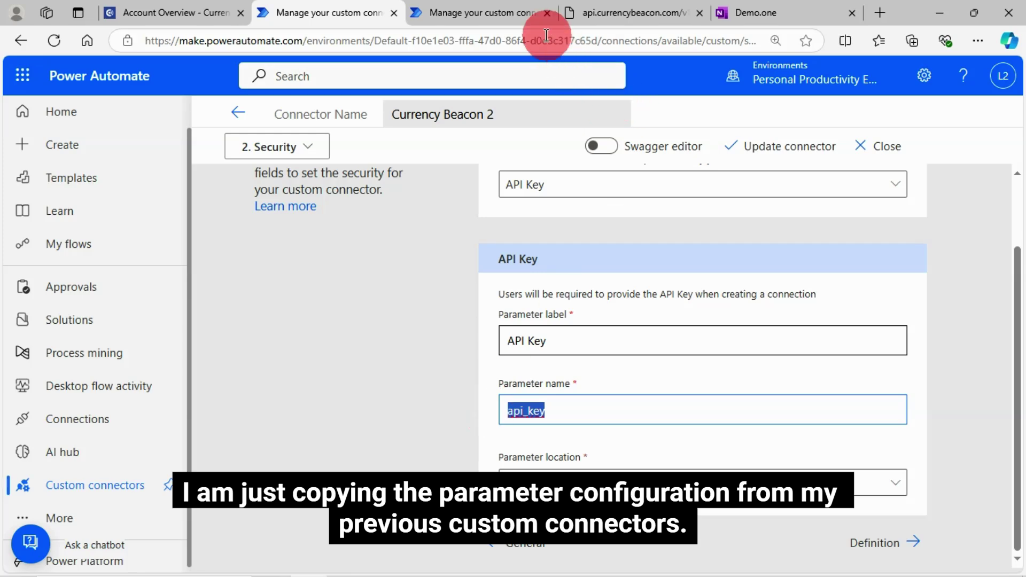
click(471, 13)
click(540, 419)
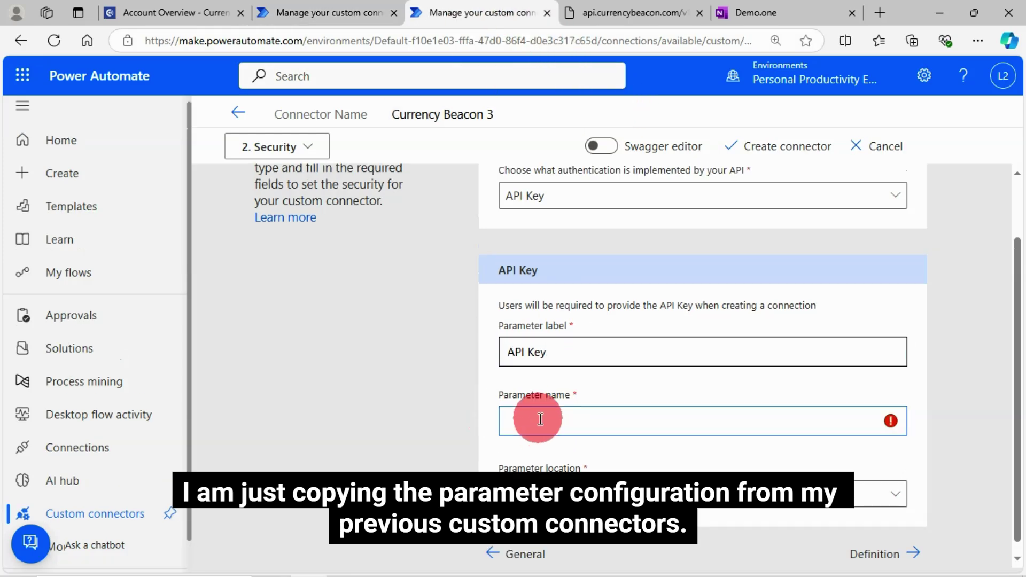
click(325, 22)
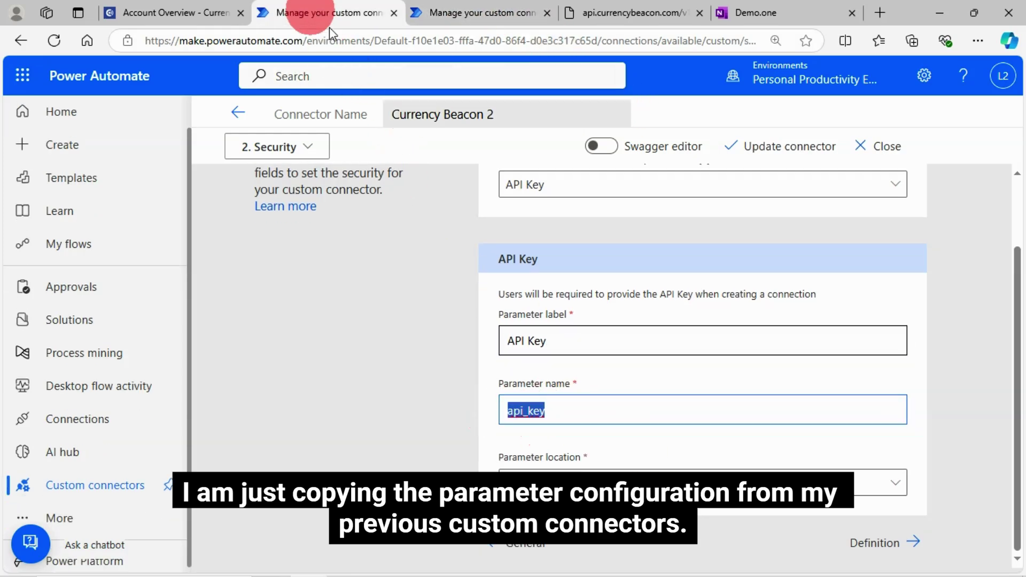
click(479, 15)
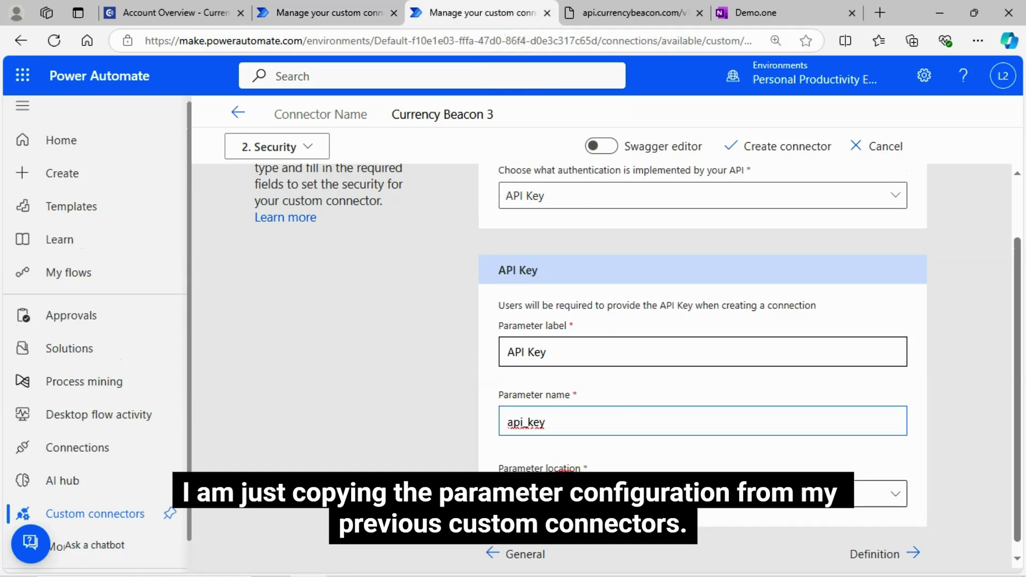
Set the API key parameter location to Query.
click(857, 499)
click(898, 495)
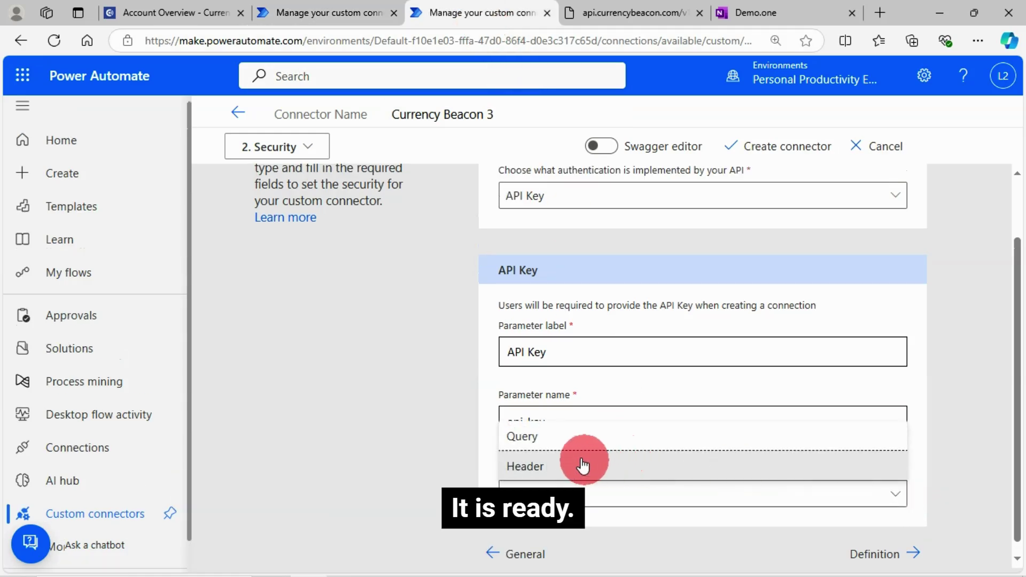
click(545, 447)
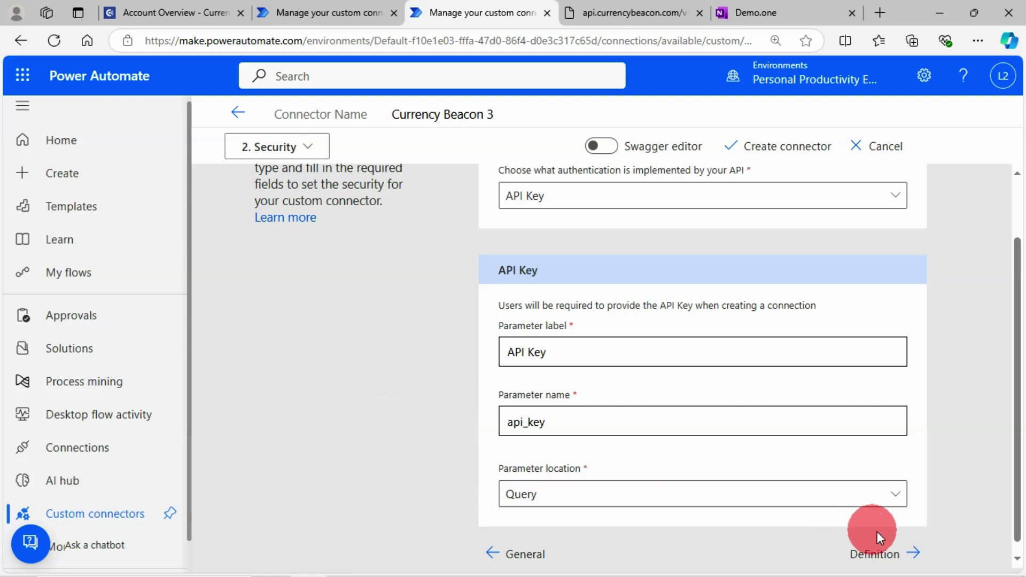
scroll(945, 495, down, 1)
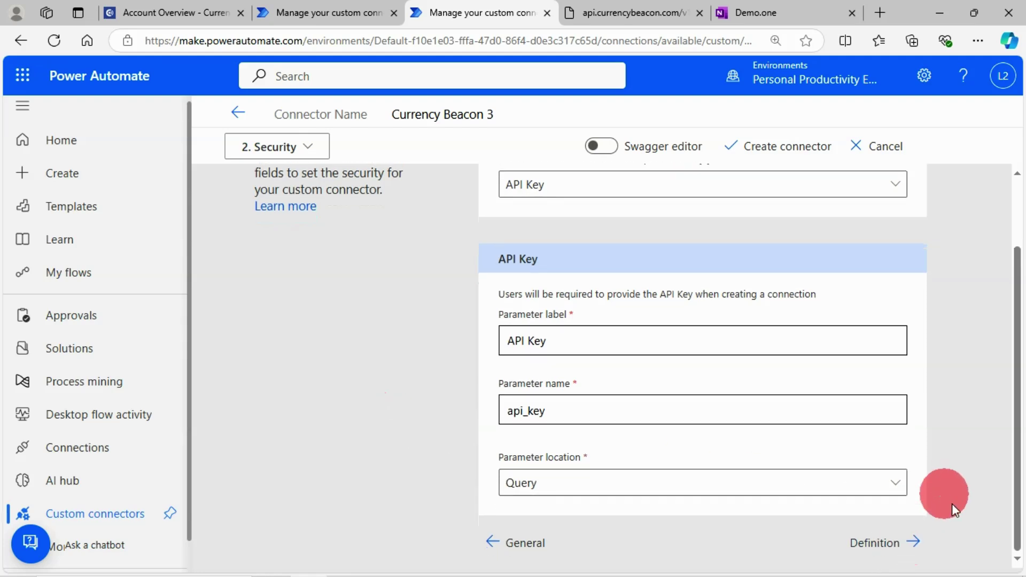
Add a new action and paste the global currency rates sentence as its Summary.
click(911, 544)
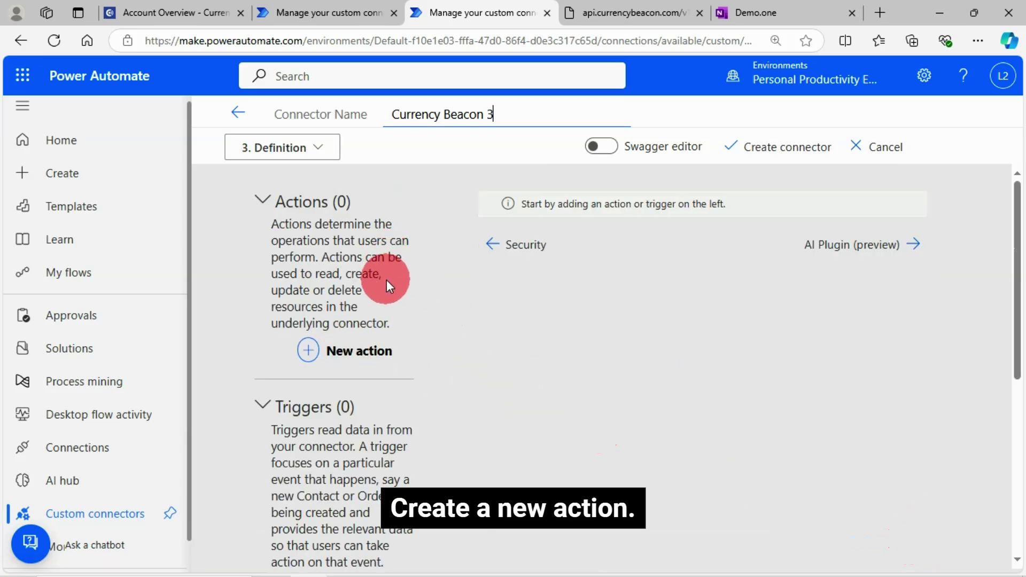
click(374, 352)
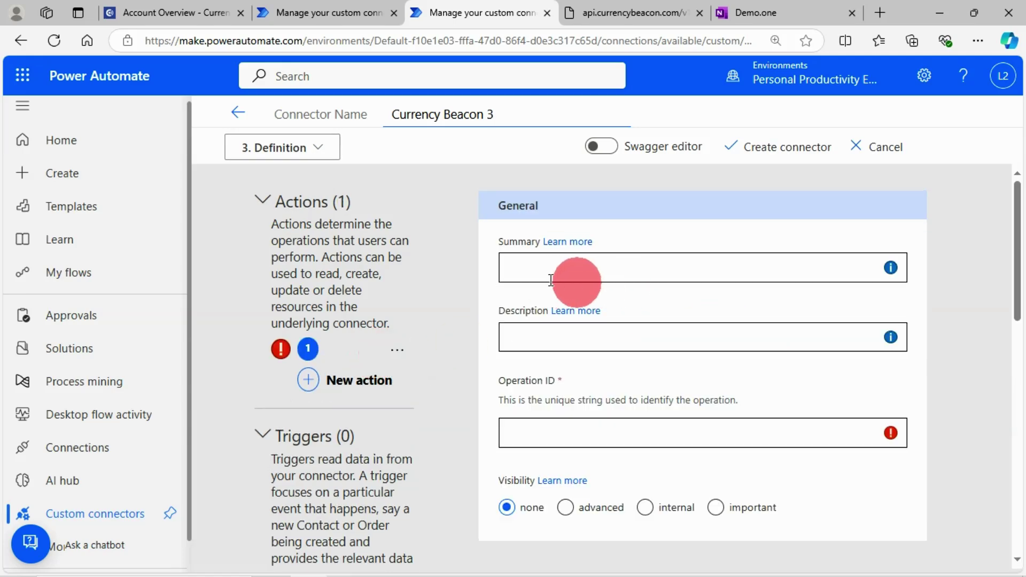
click(550, 275)
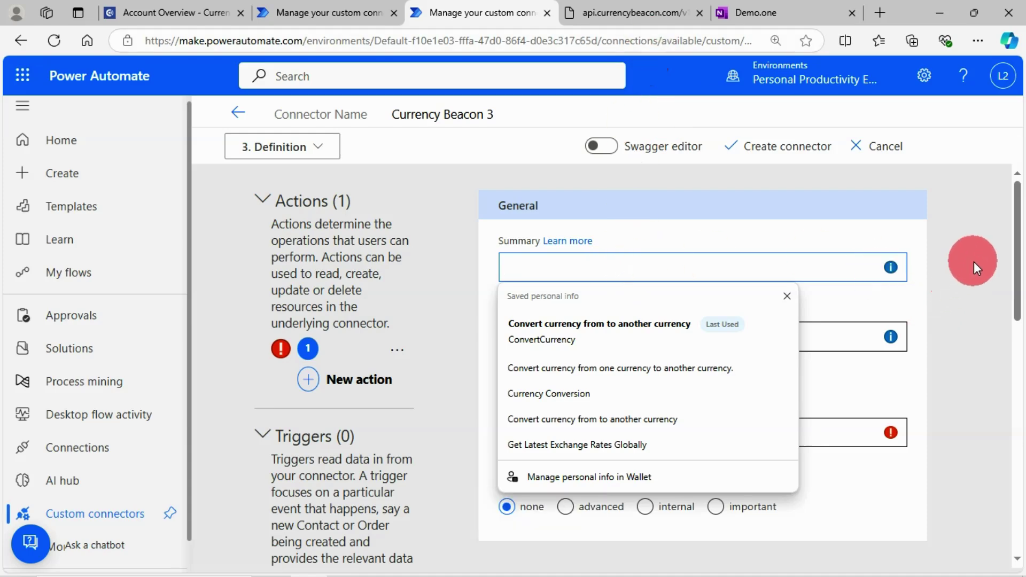
click(745, 16)
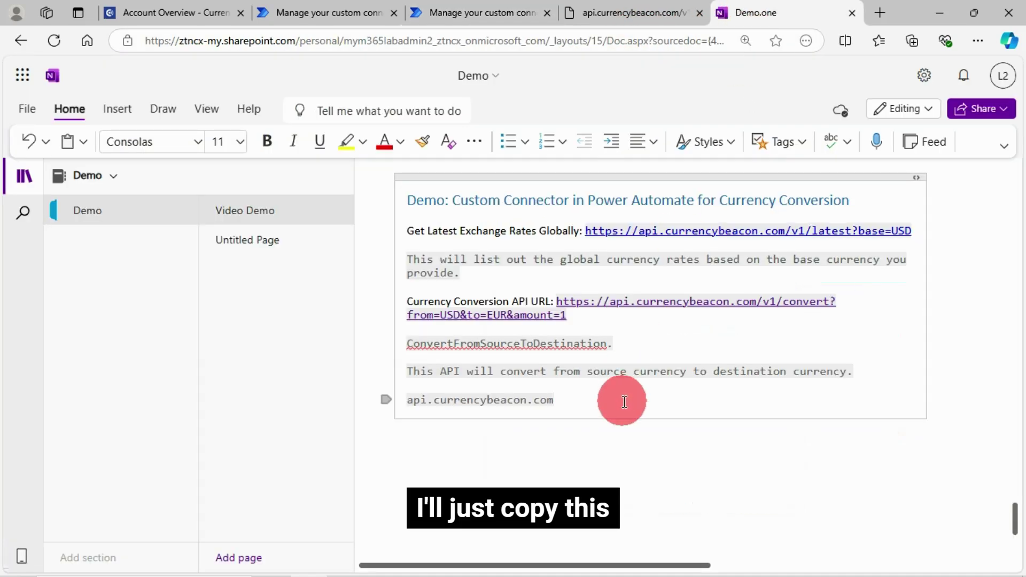
drag(470, 273, 412, 257)
key(ctrl+c)
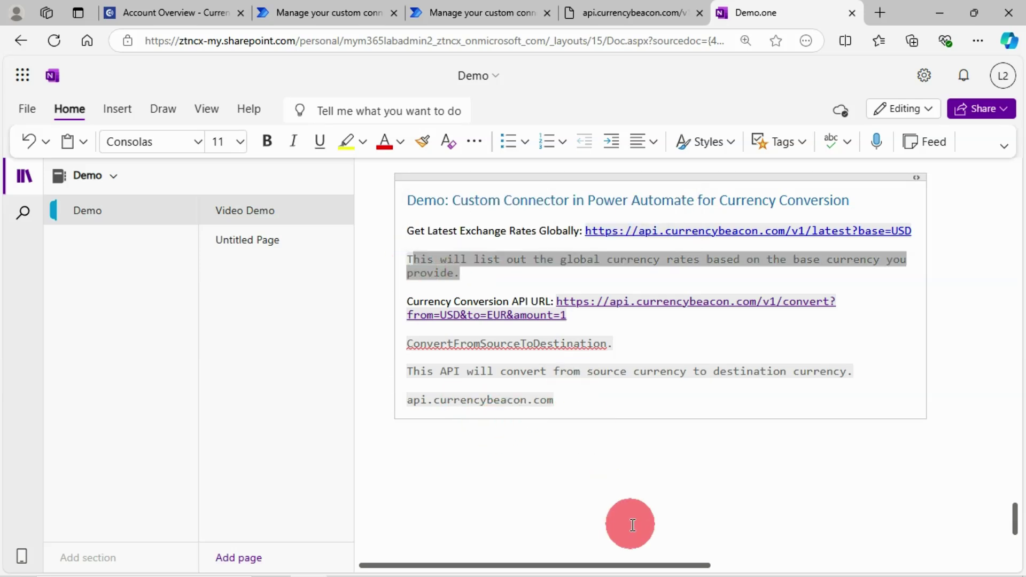
click(451, 10)
click(529, 269)
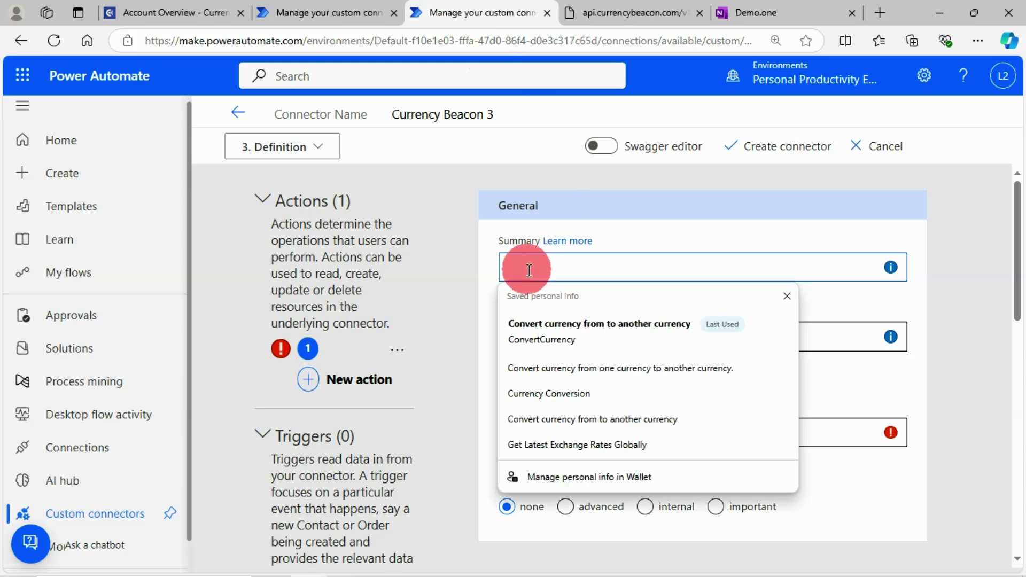
key(ctrl+v)
click(989, 348)
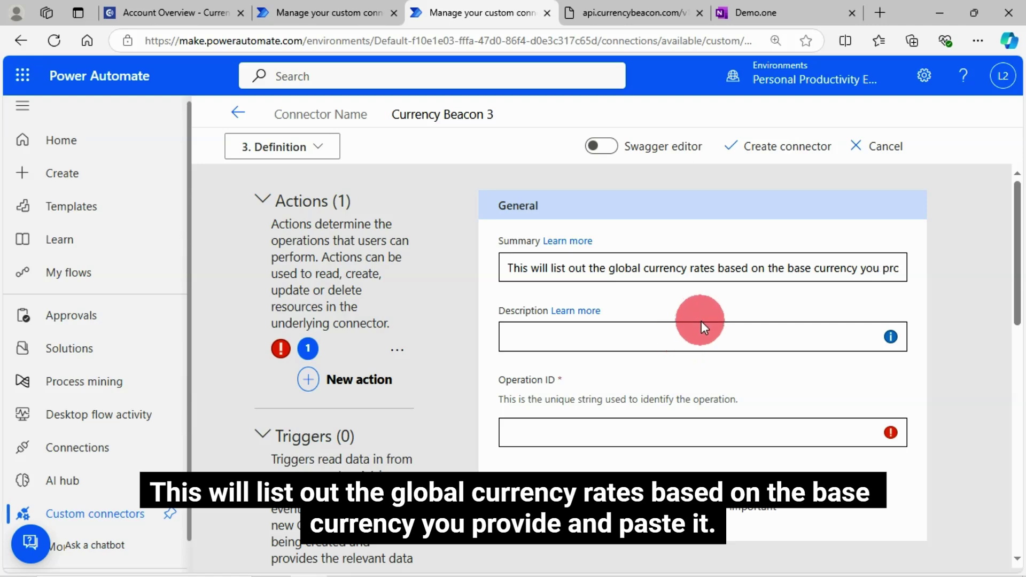
scroll(701, 321, down, 10)
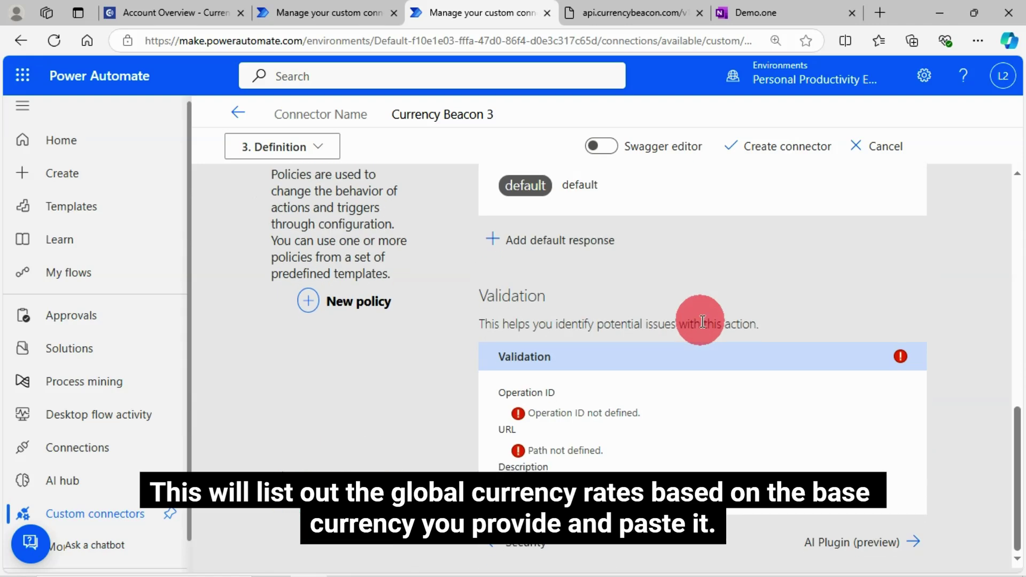
scroll(708, 327, up, 4)
scroll(710, 330, up, 7)
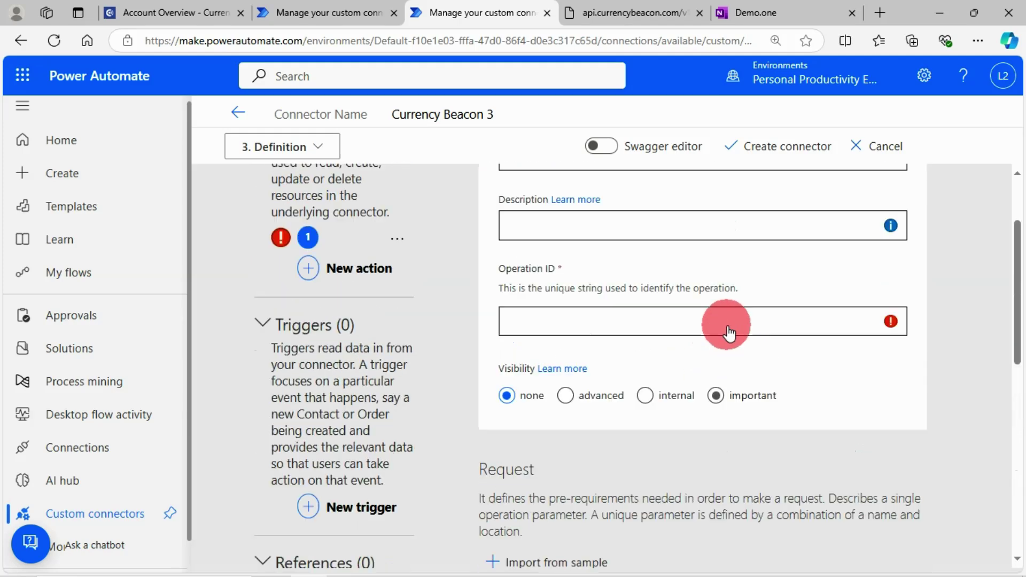
key(End)
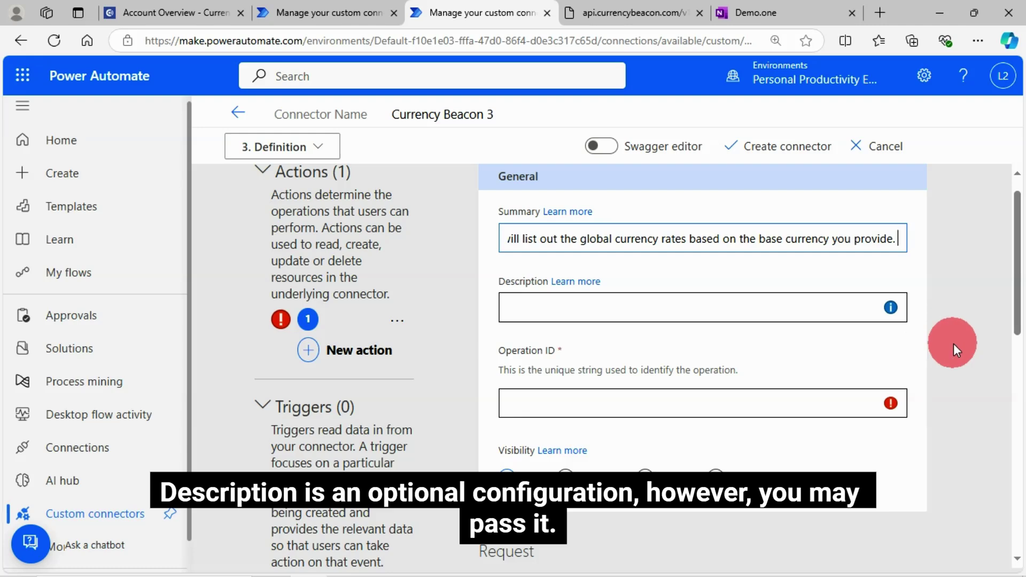
Paste the same currency rates sentence into the action's Description.
click(576, 309)
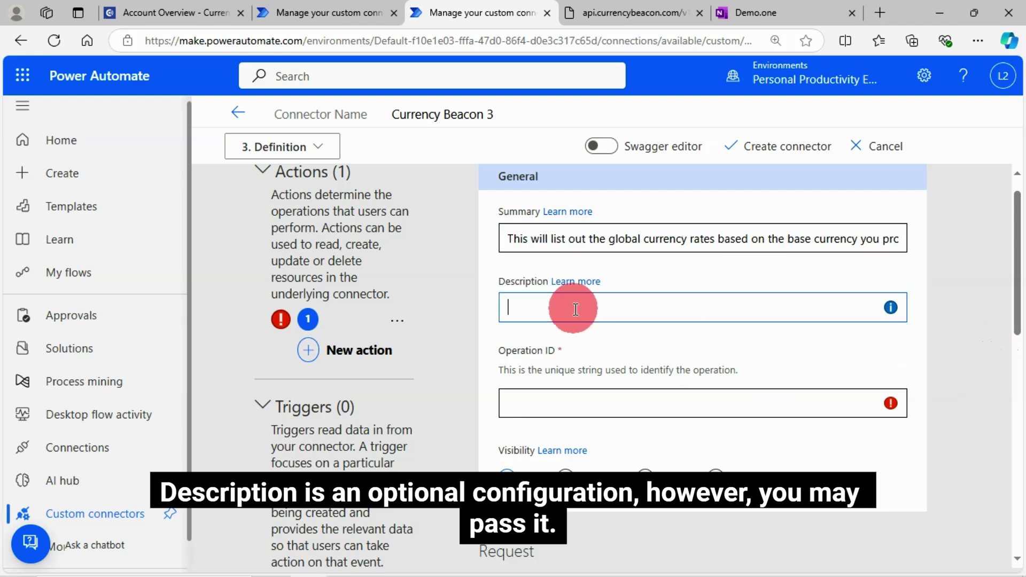
key(ctrl+v)
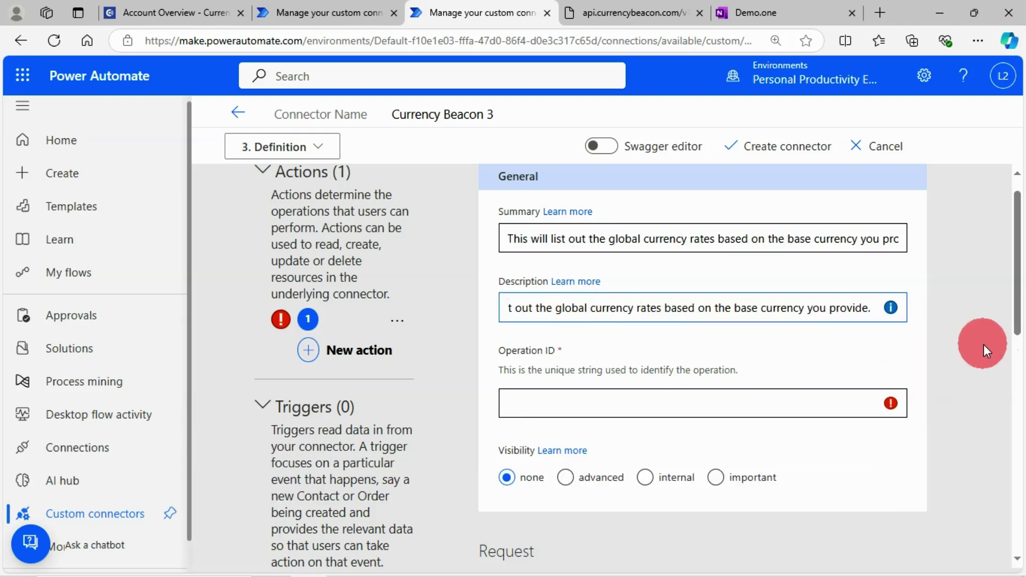
scroll(985, 344, down, 6)
scroll(925, 344, up, 4)
click(533, 274)
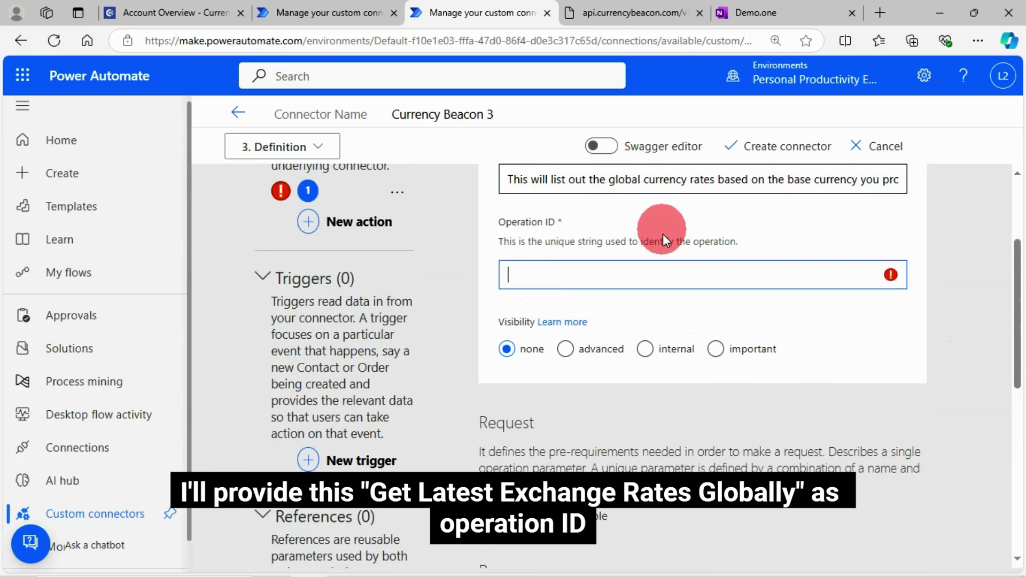
Paste 'Get Latest Exchange Rates Globally' from the demo notes into Operation ID.
click(758, 13)
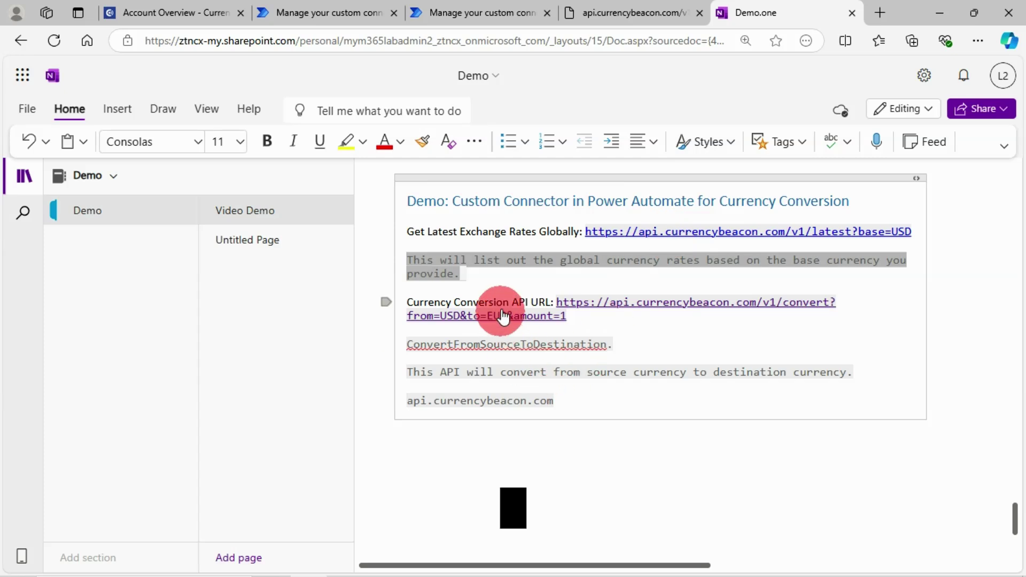
click(444, 231)
drag(405, 231, 567, 231)
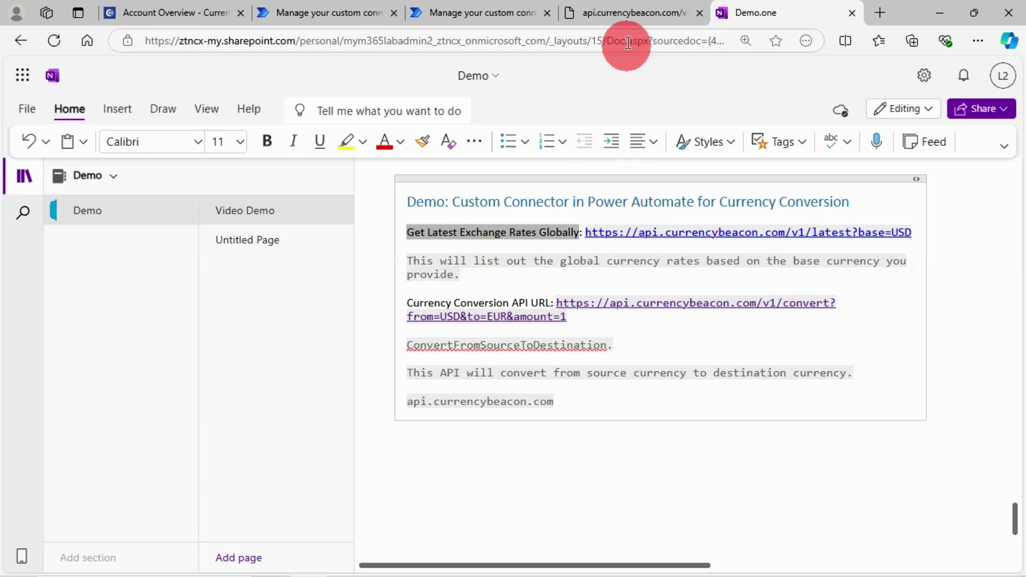
click(454, 11)
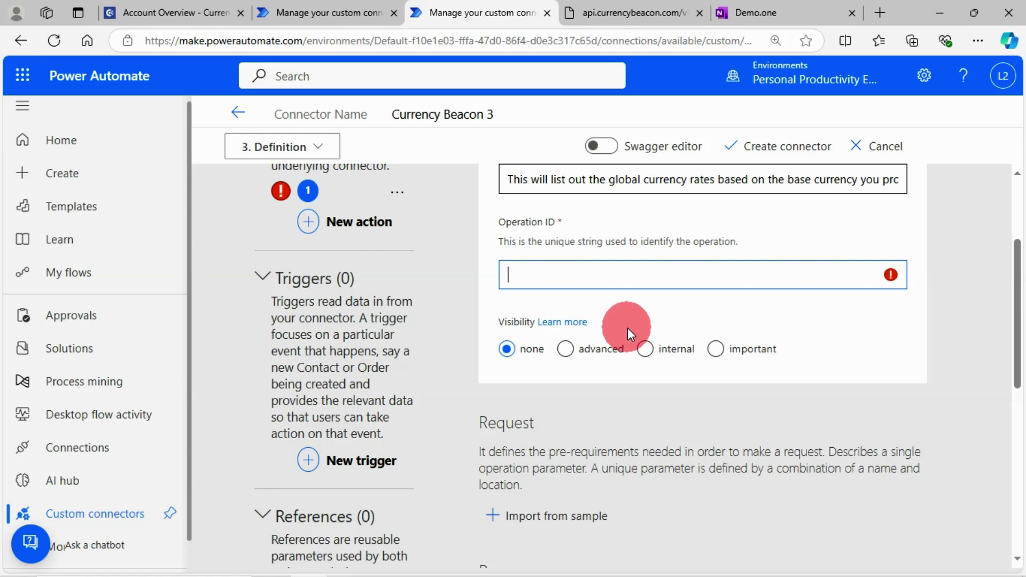
text(Get Latest Exchange Rates Globally)
Remove the spaces so the Operation ID reads GetLatestExchangeRatesGlobally.
click(525, 275)
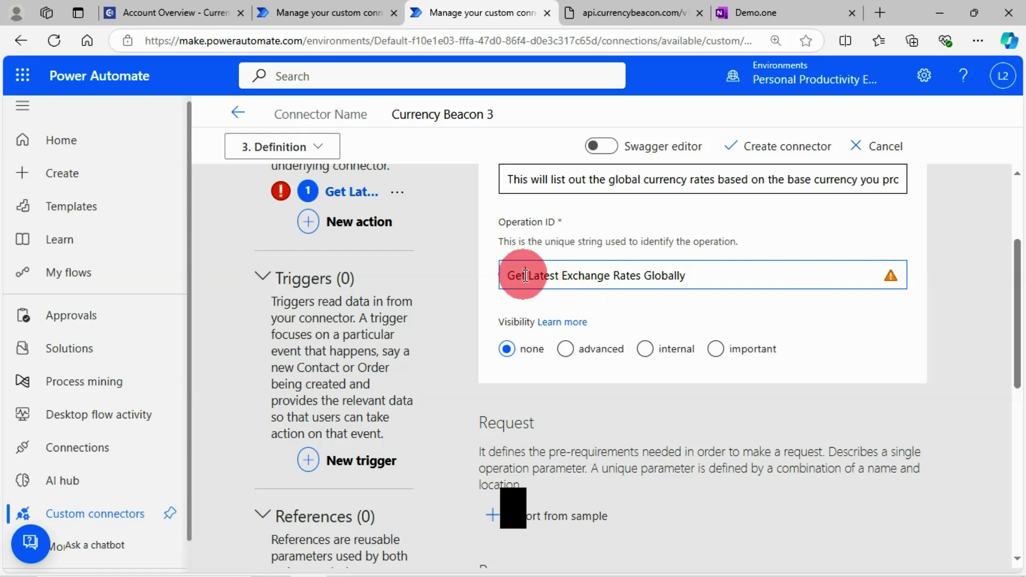
key(Delete)
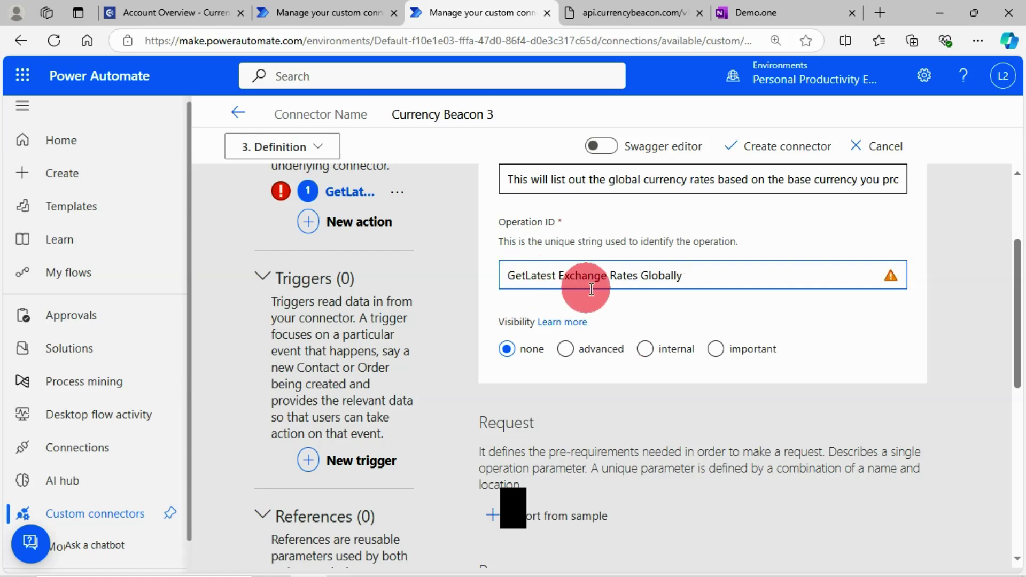
click(572, 286)
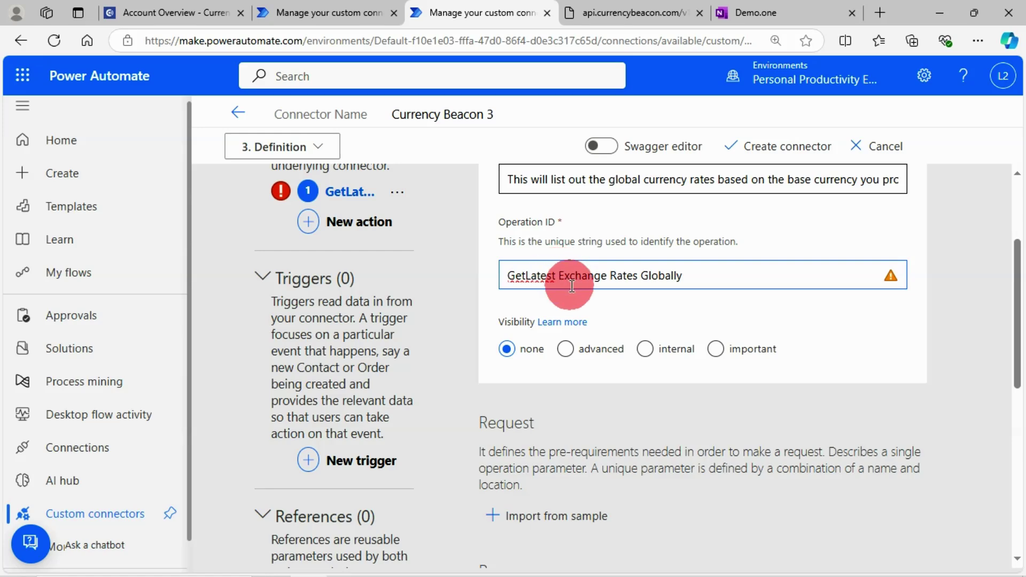
key(BackSpace)
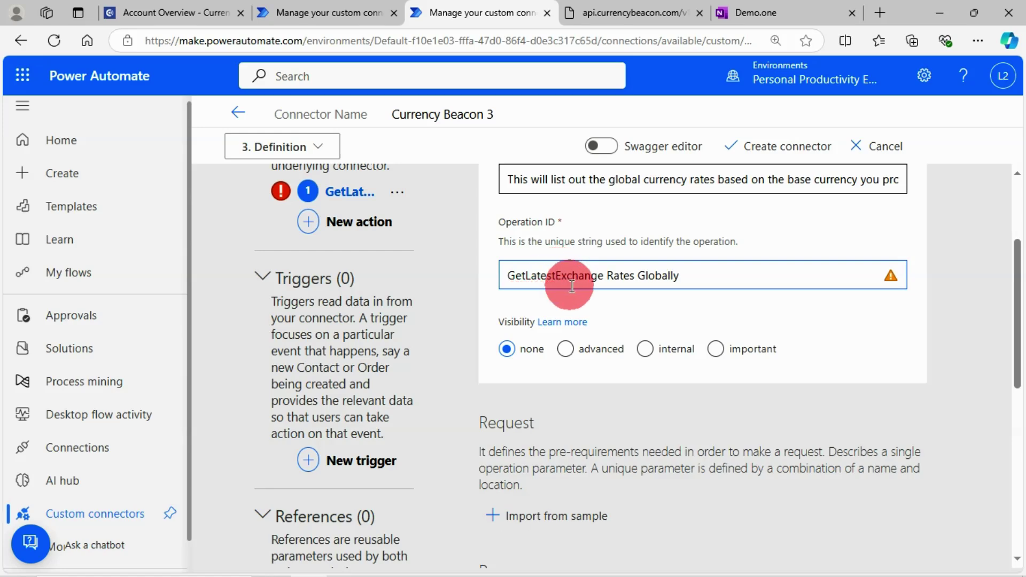
click(604, 277)
key(BackSpace)
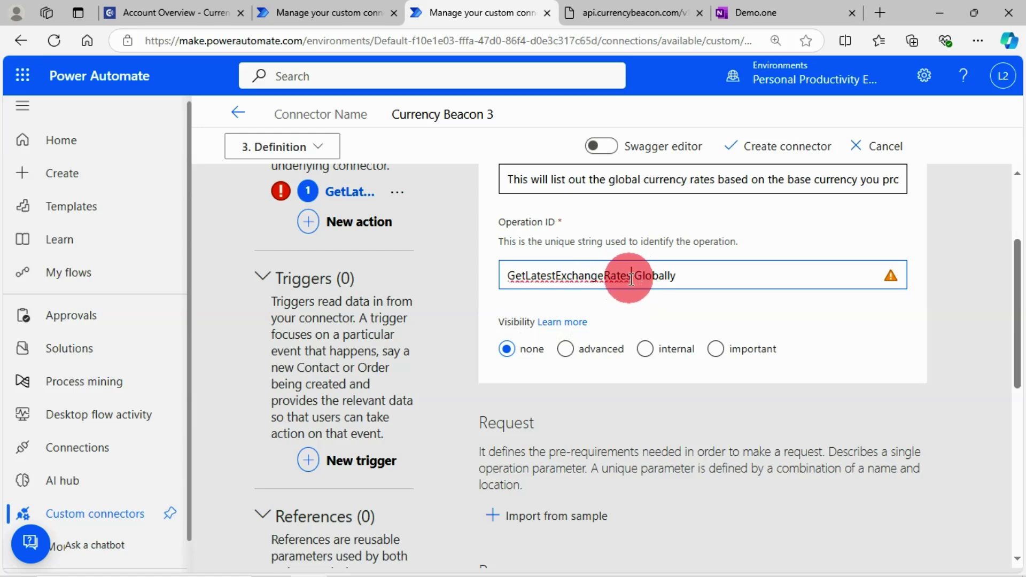
click(634, 277)
key(BackSpace)
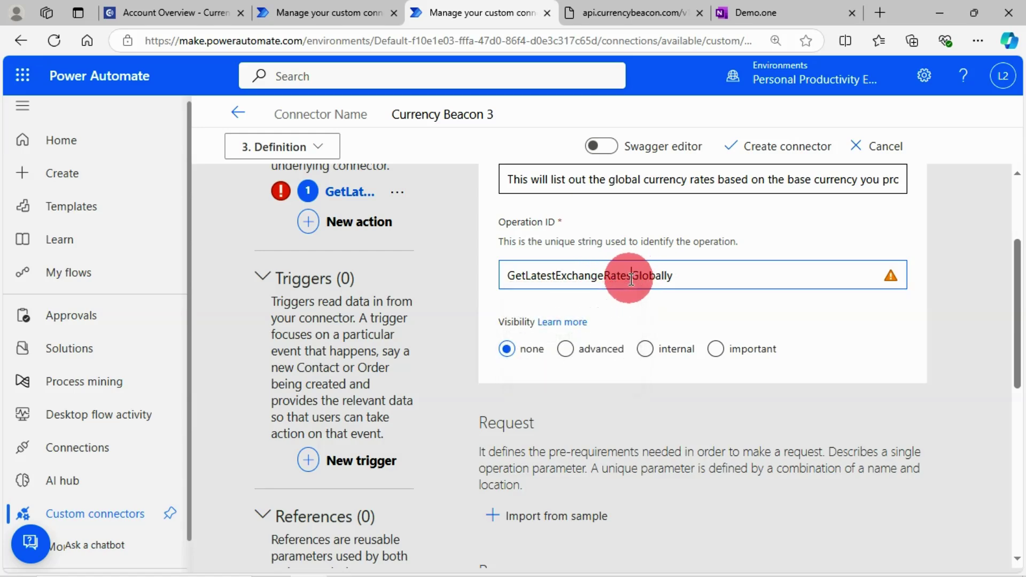
click(975, 258)
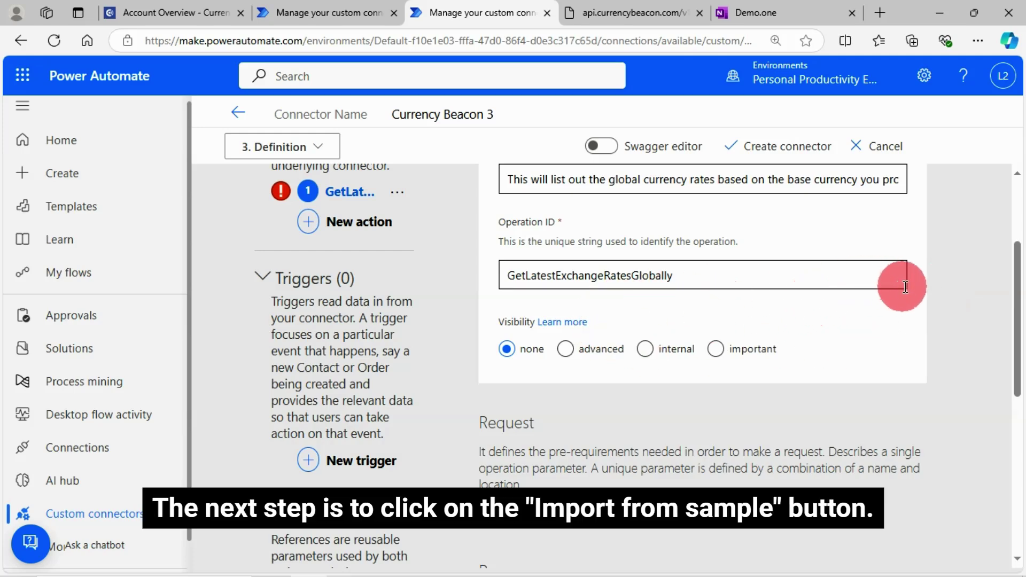
scroll(889, 370, down, 4)
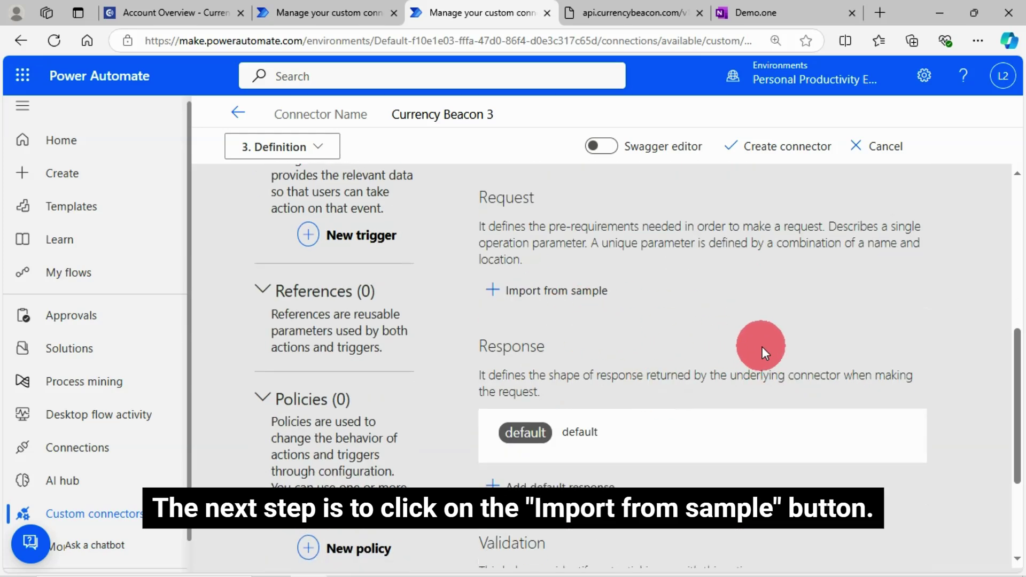
scroll(509, 241, up, 1)
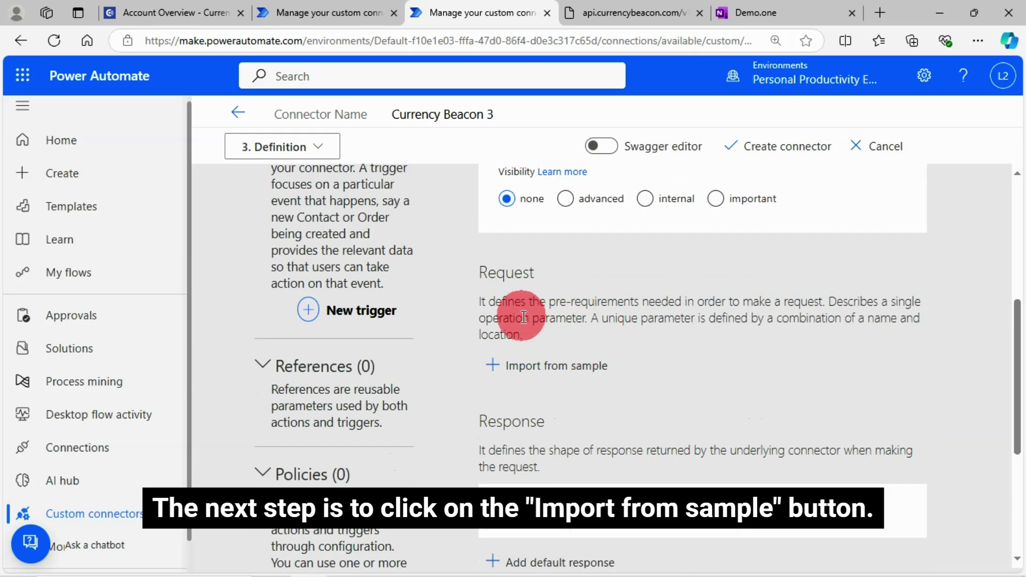
click(591, 376)
click(649, 209)
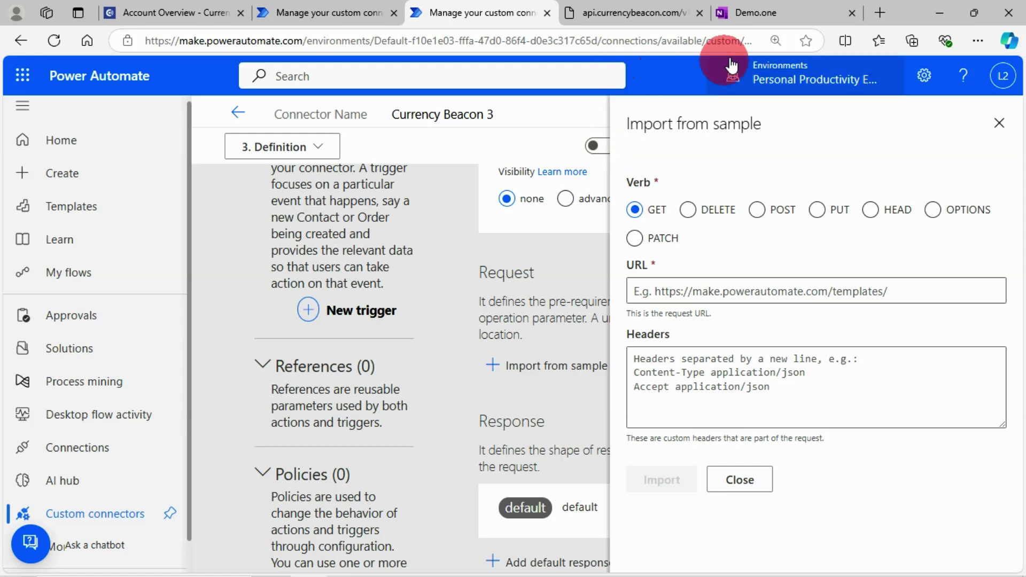
click(337, 11)
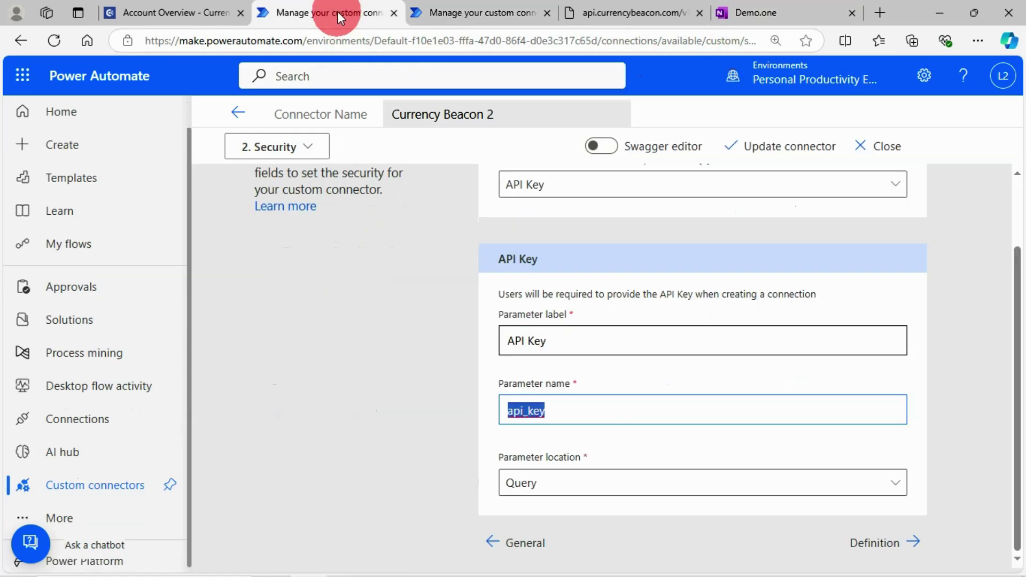
click(758, 12)
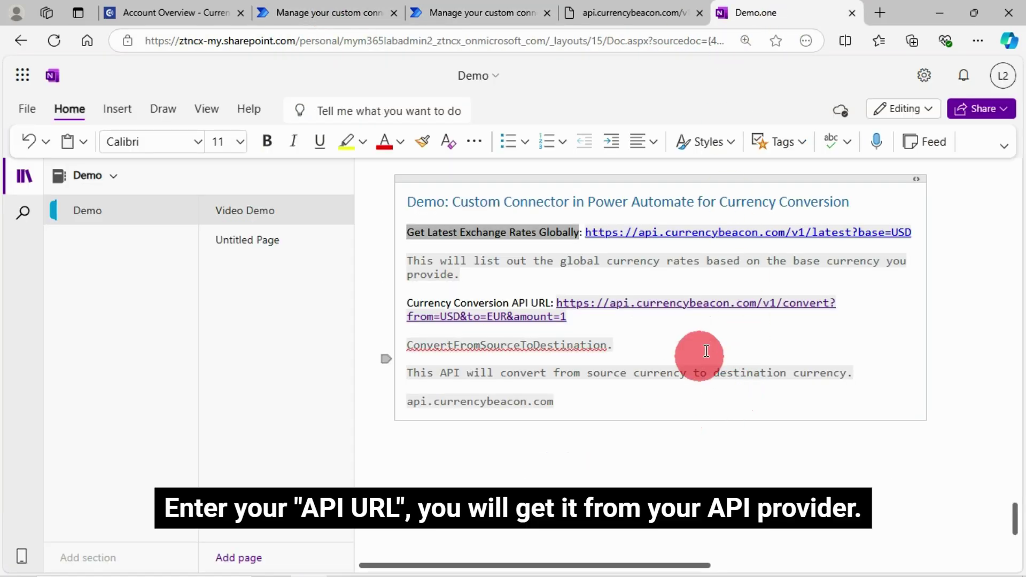
drag(912, 237, 585, 233)
key(ctrl+c)
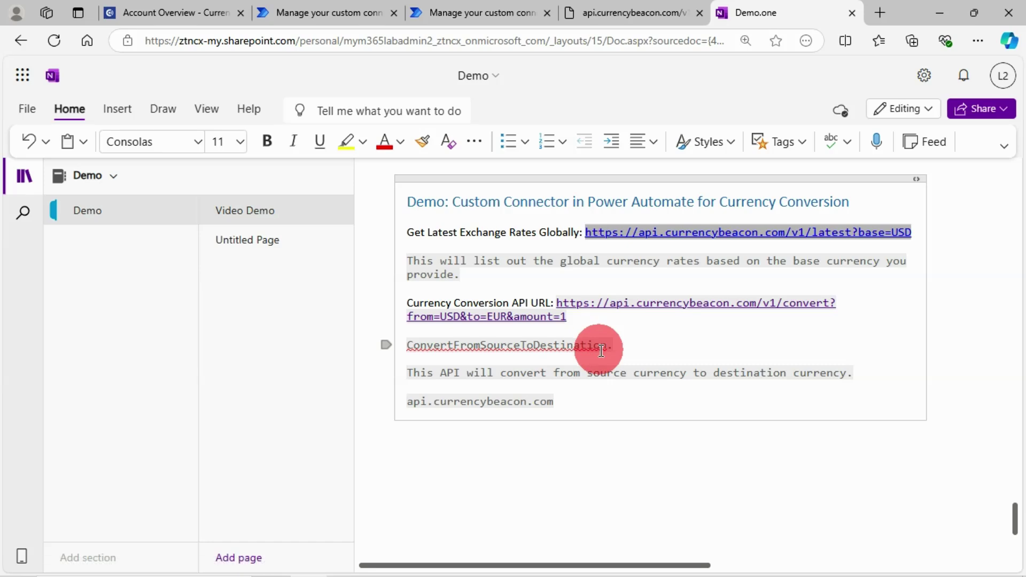
click(476, 17)
click(681, 291)
key(ctrl+v)
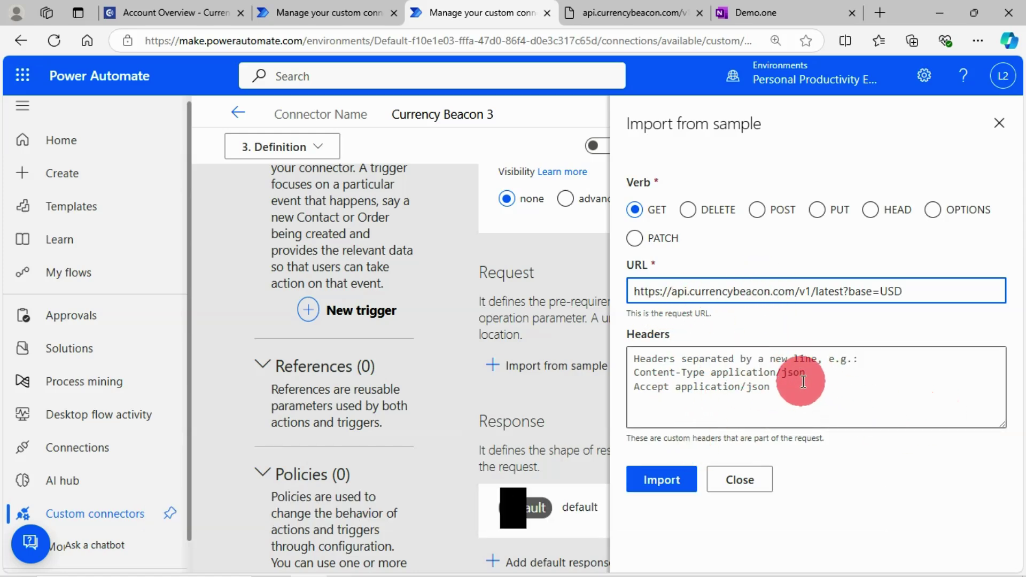
Import the /v1/latest sample request and scroll down to confirm 'Validation succeeded'.
click(663, 483)
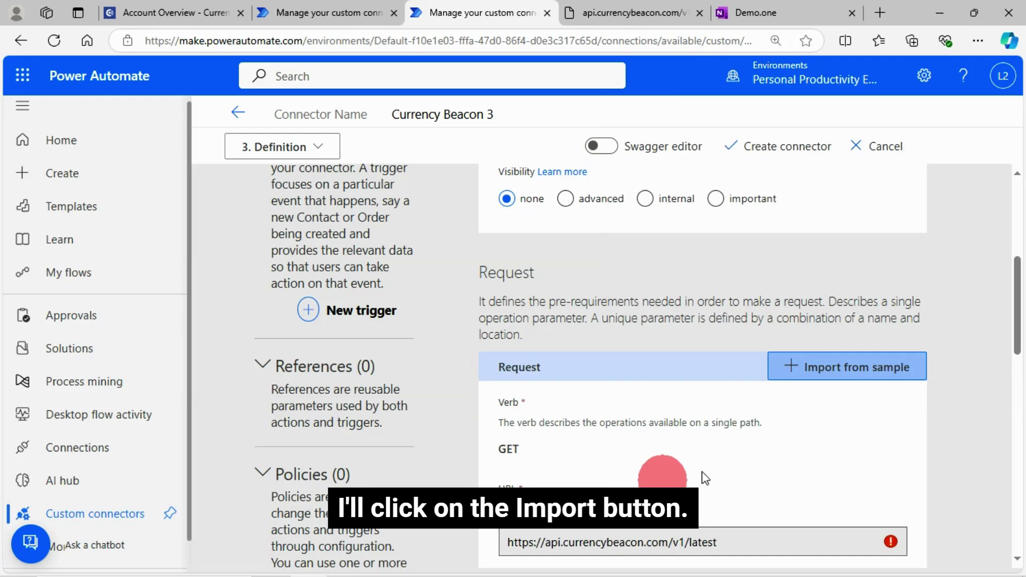
scroll(970, 459, down, 4)
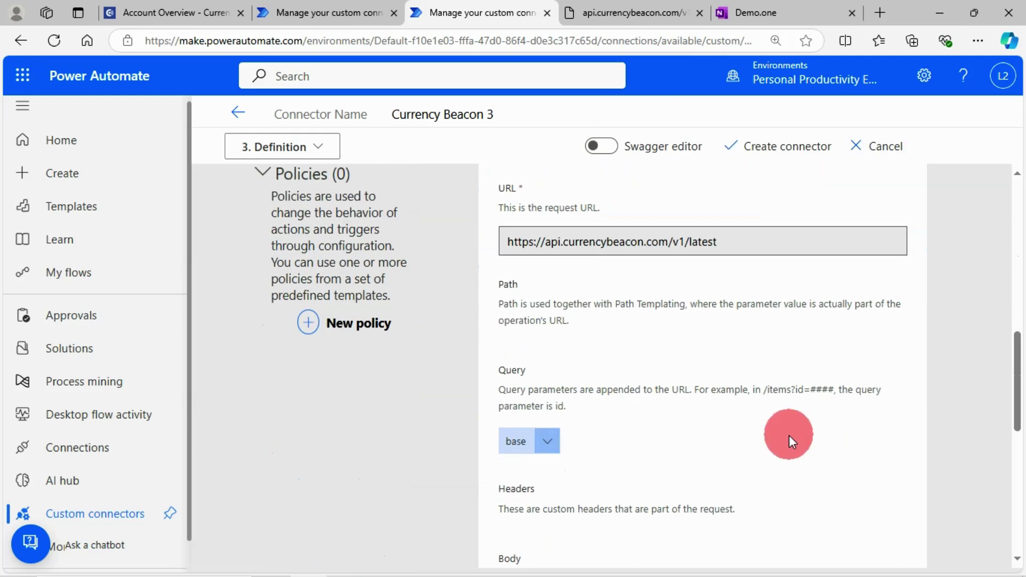
scroll(785, 432, down, 1)
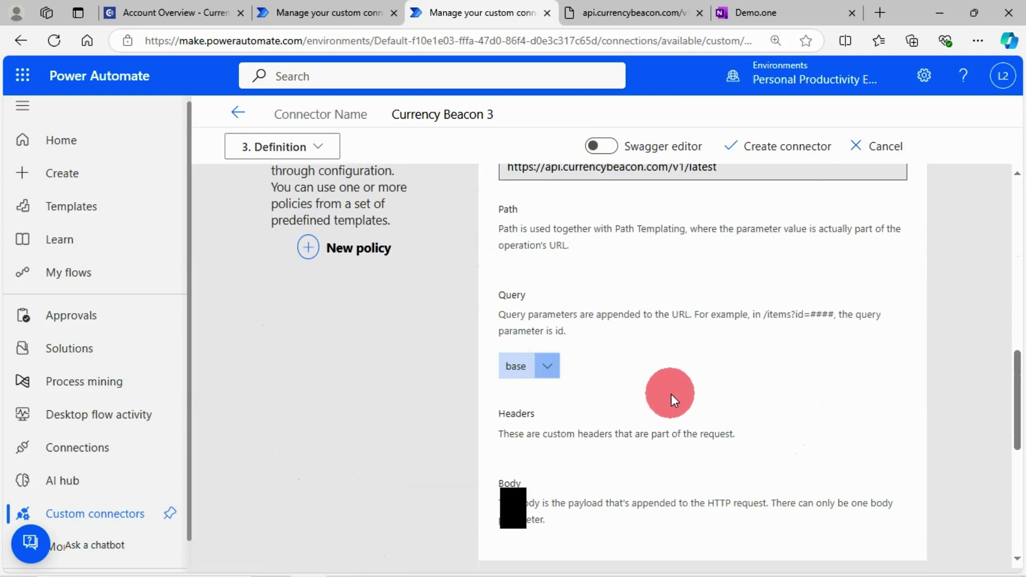
scroll(662, 428, down, 3)
scroll(648, 423, down, 4)
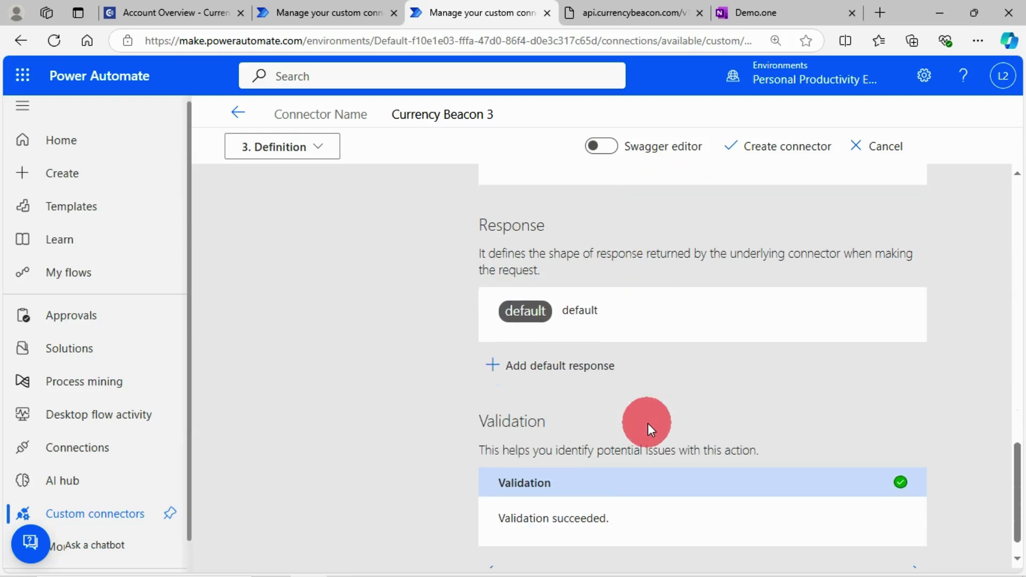
scroll(647, 423, down, 1)
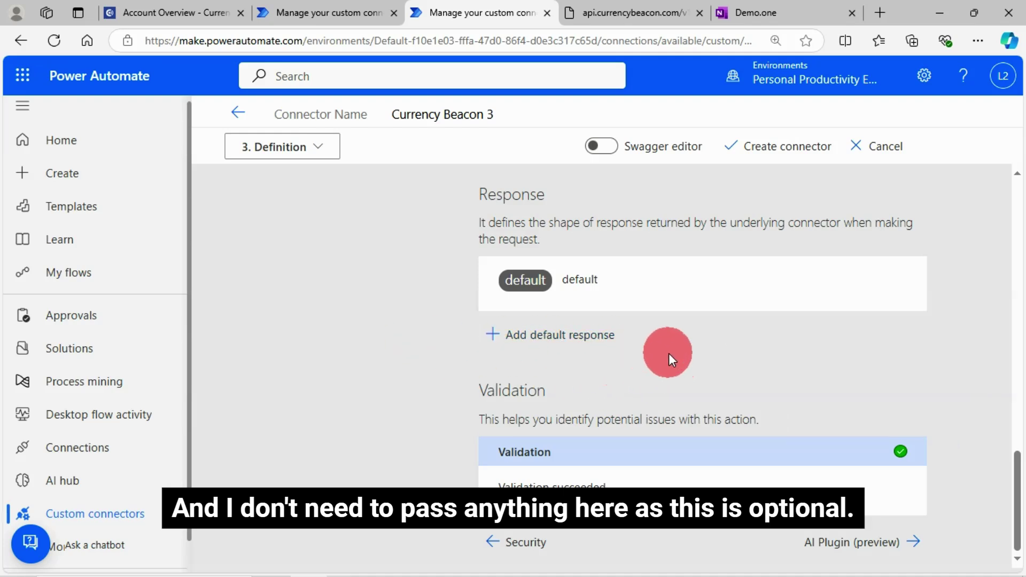
scroll(713, 443, up, 3)
scroll(720, 435, down, 3)
scroll(713, 439, up, 8)
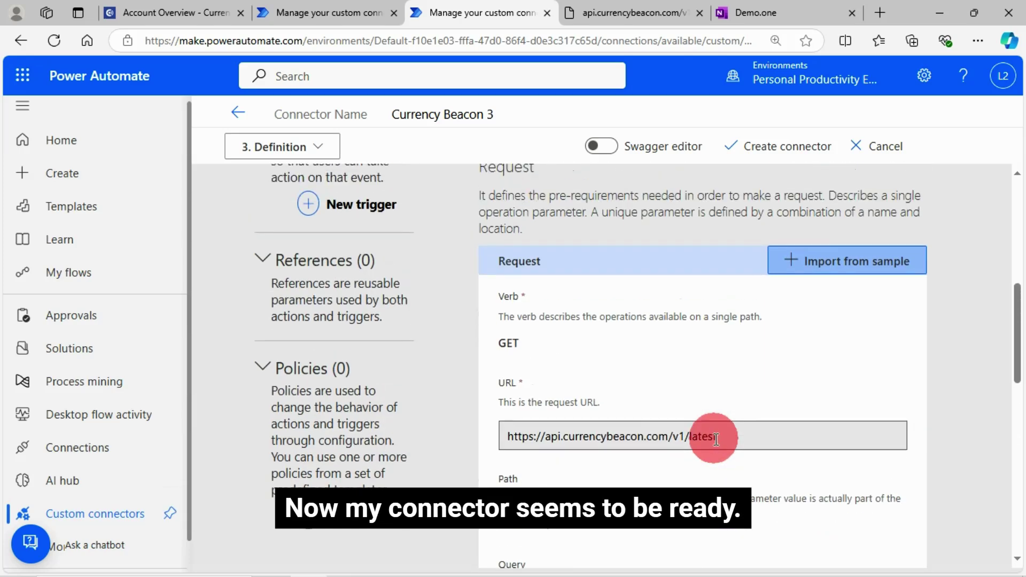
scroll(717, 464, down, 8)
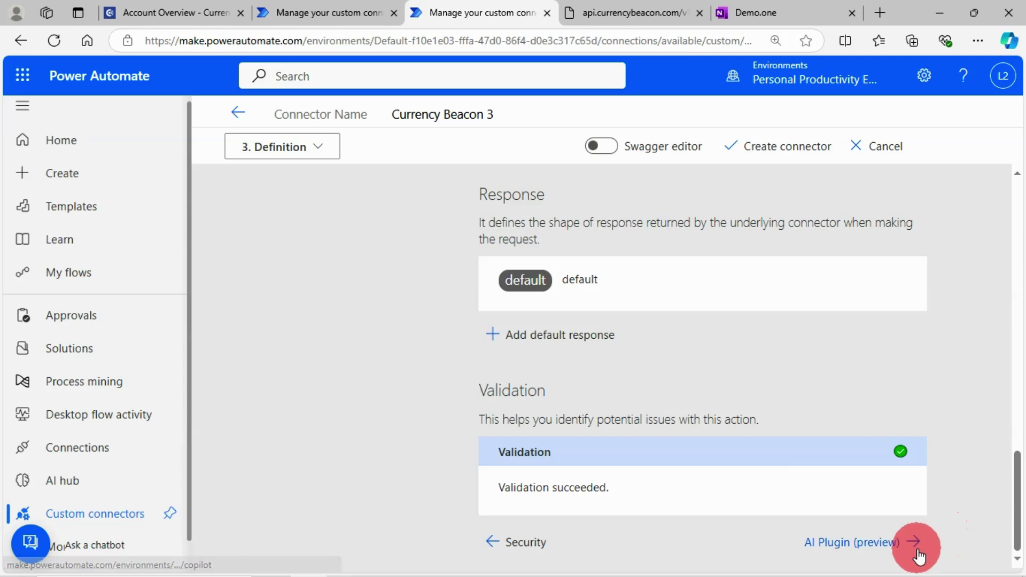
Advance past the AI Plugin (preview) and Code steps to step 6 Test.
click(912, 543)
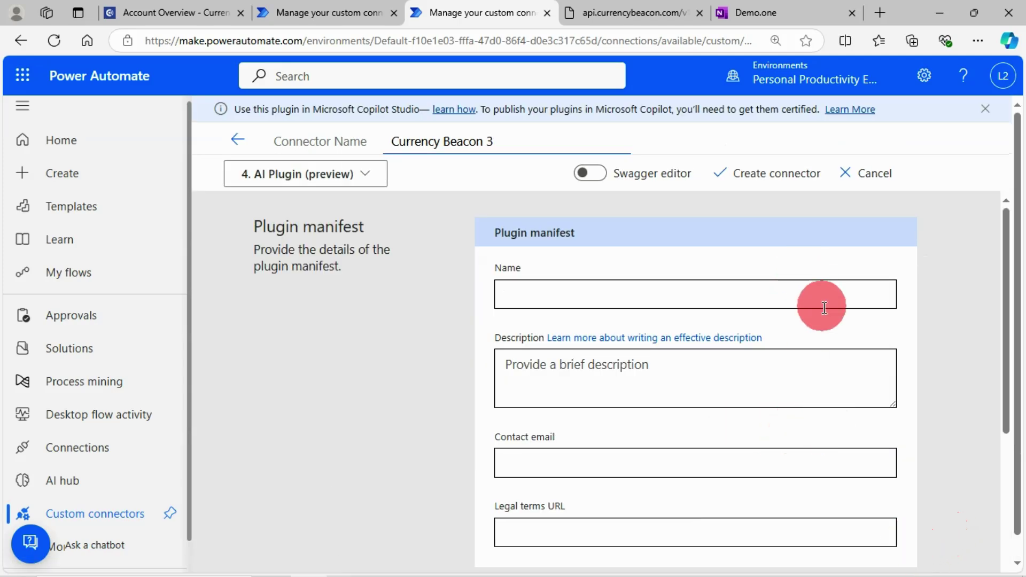
scroll(807, 348, down, 3)
scroll(794, 313, up, 3)
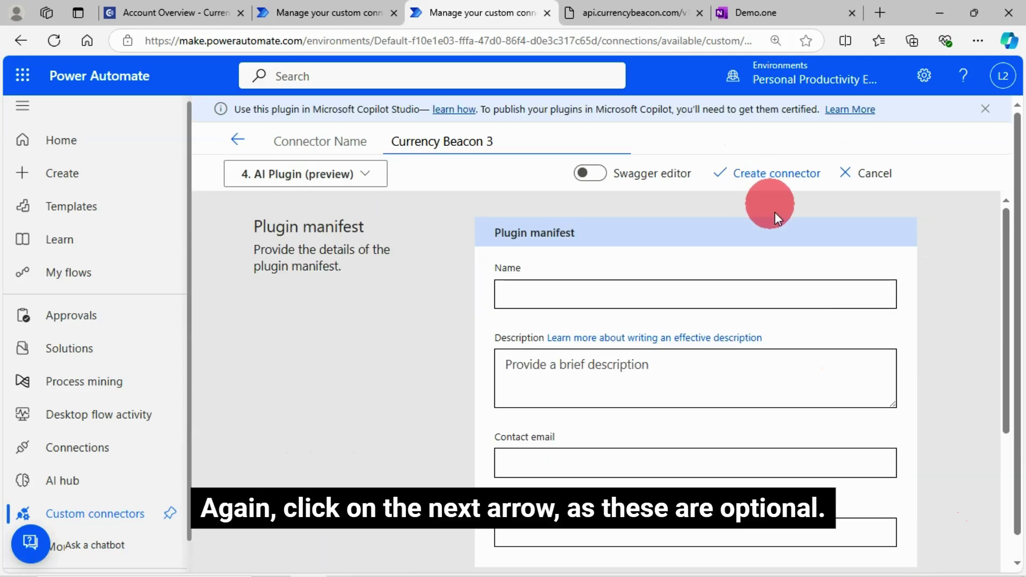
scroll(844, 437, down, 2)
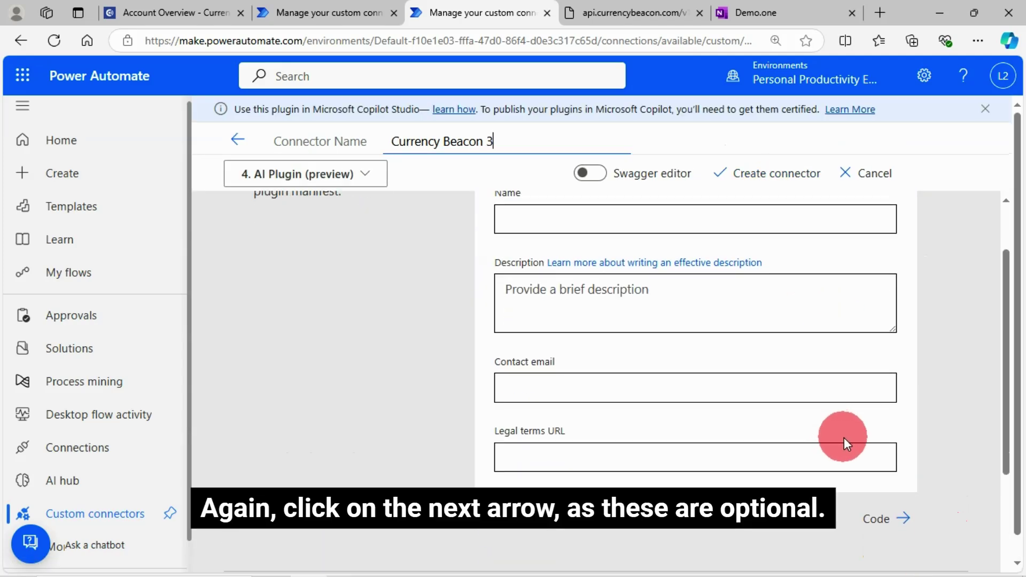
click(898, 518)
scroll(859, 393, down, 3)
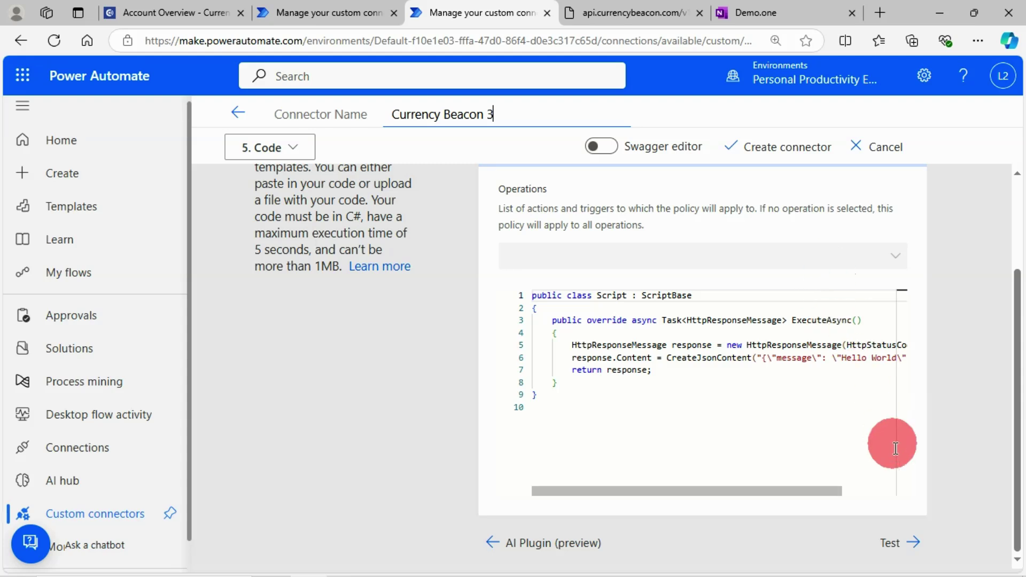
click(909, 544)
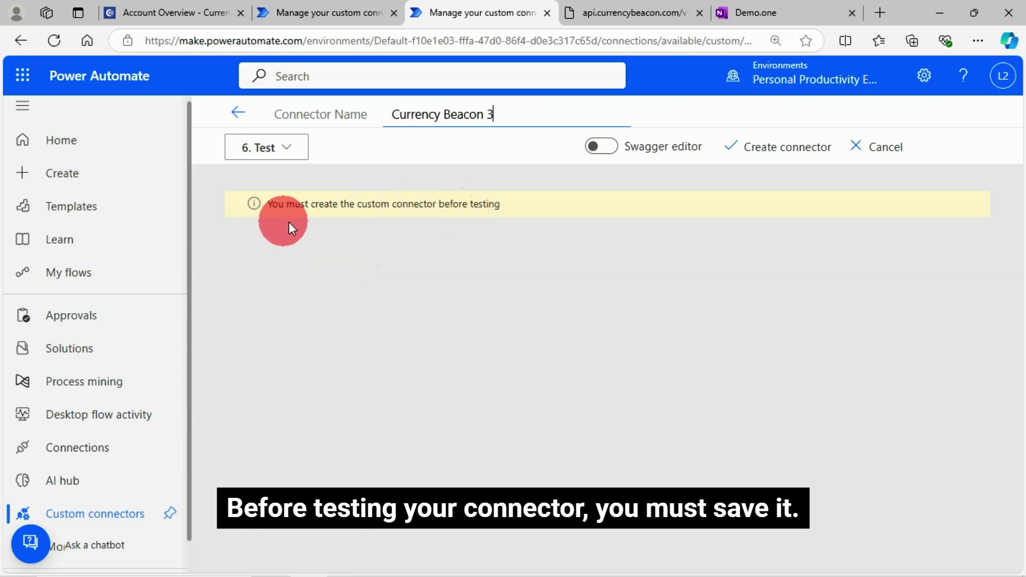
Create the Currency Beacon 3 connector, then start a New connection from the Test page.
click(773, 157)
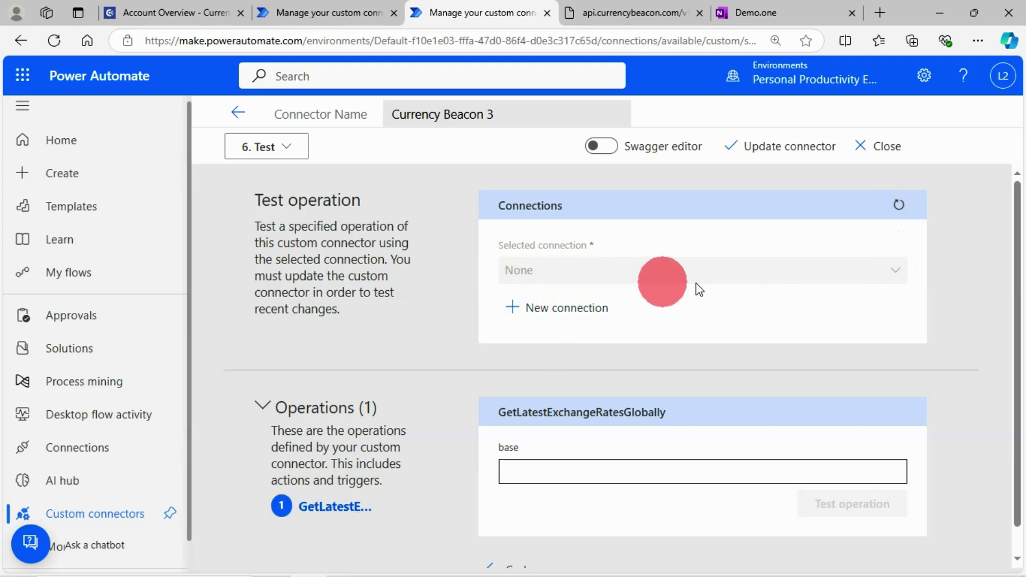
click(580, 309)
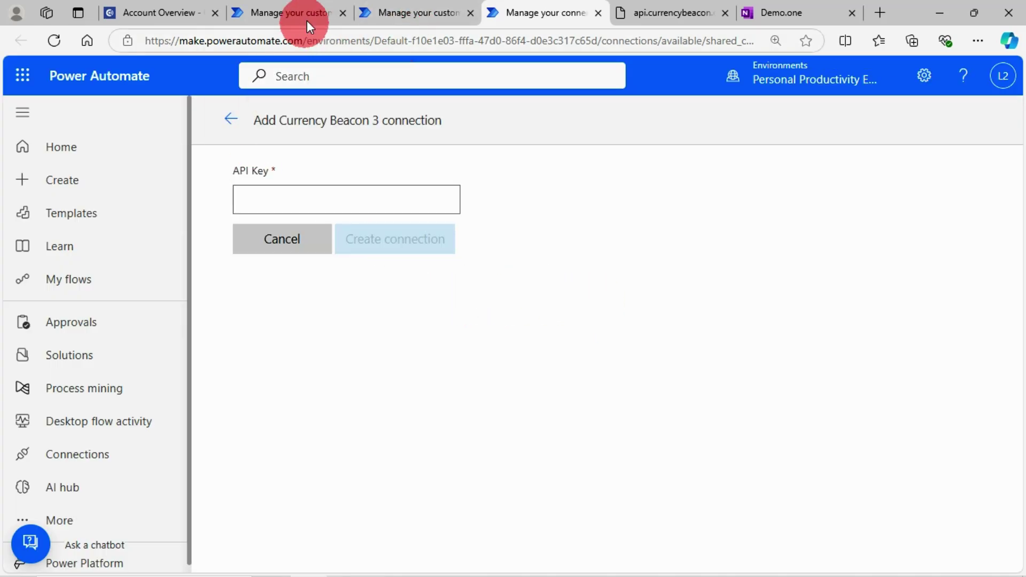
Paste the account's API key from the CurrencyBeacon dashboard, create the connection, and close its page.
click(195, 13)
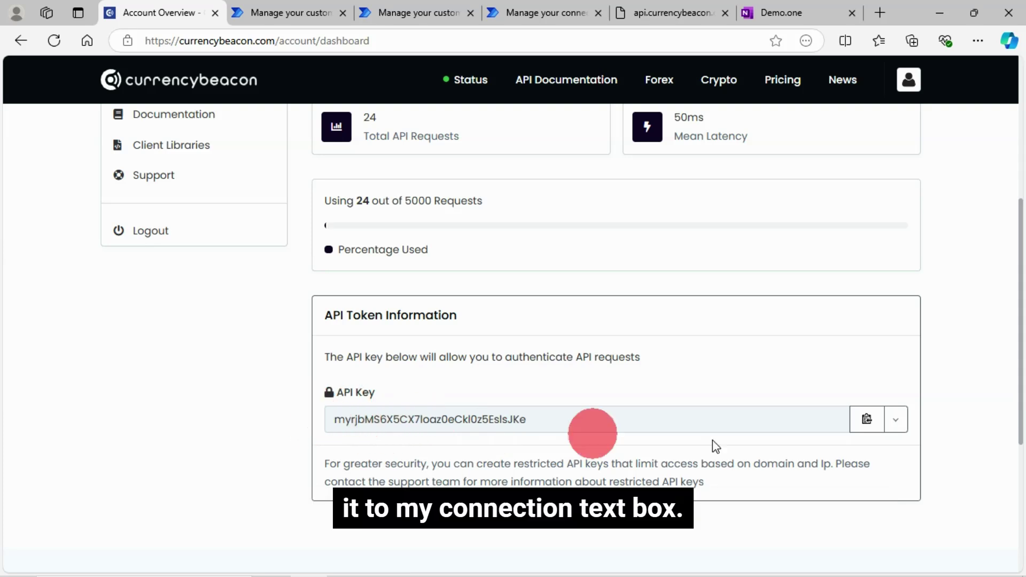
click(860, 426)
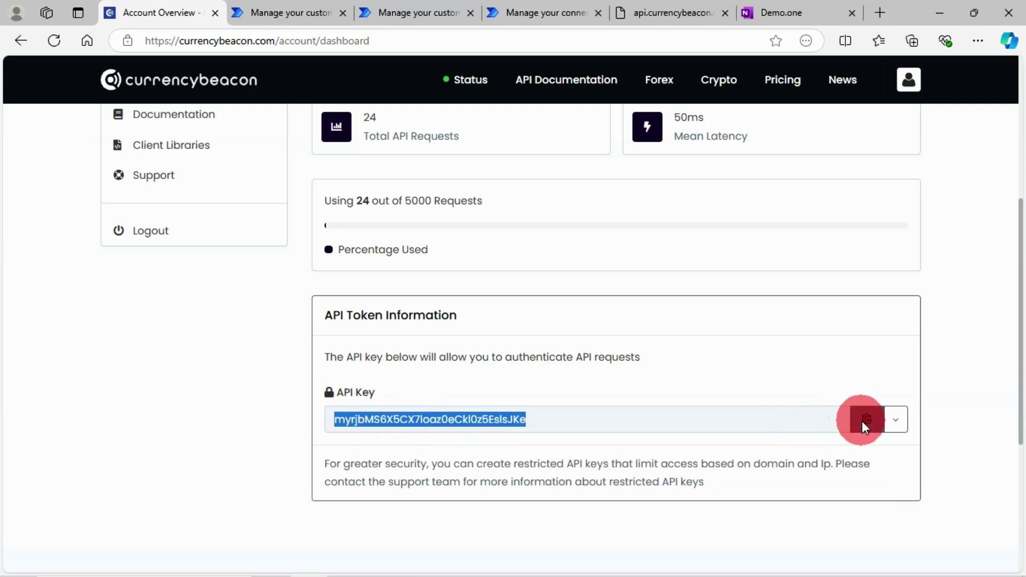
click(539, 12)
click(274, 196)
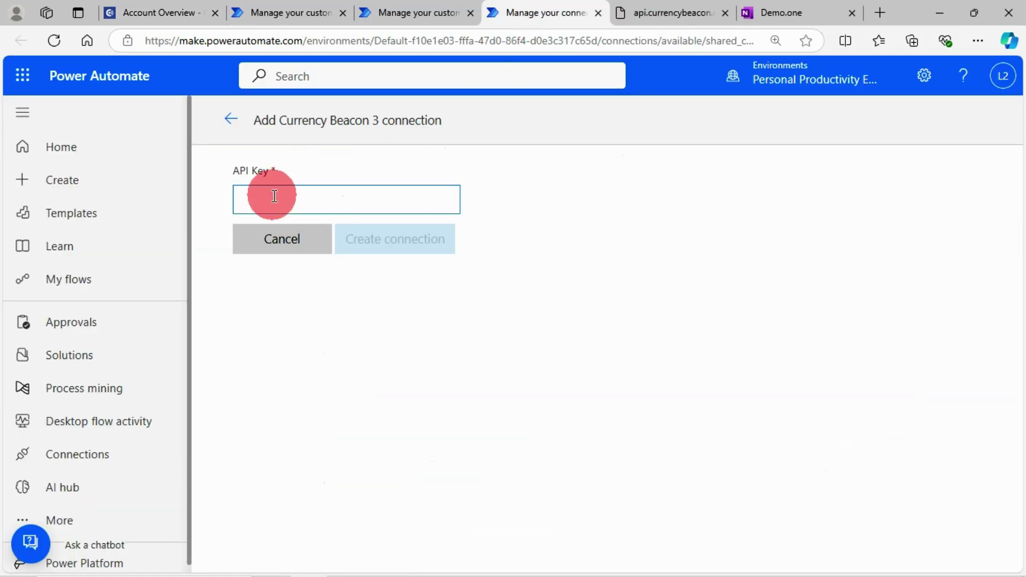
key(ctrl+v)
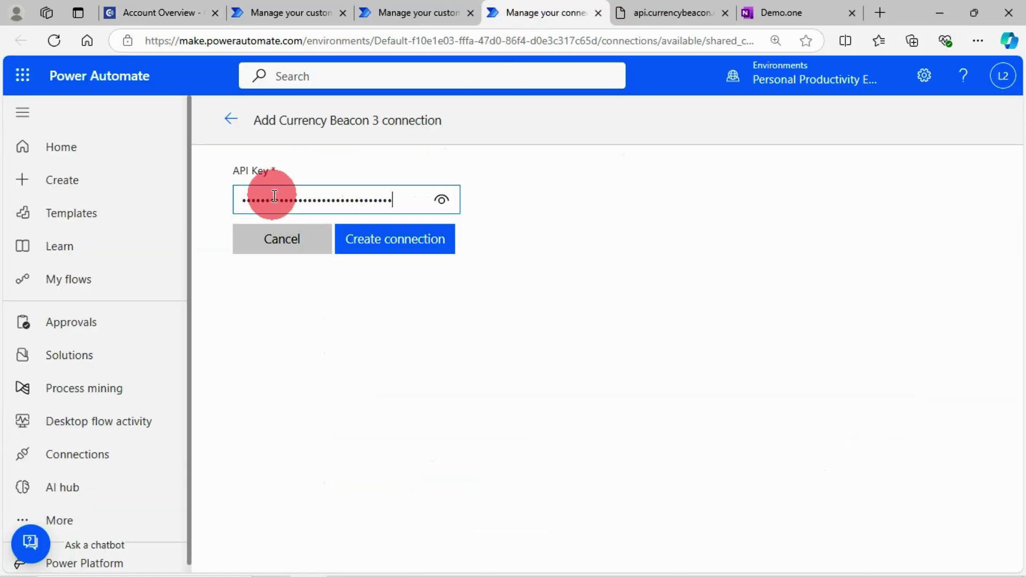
click(411, 247)
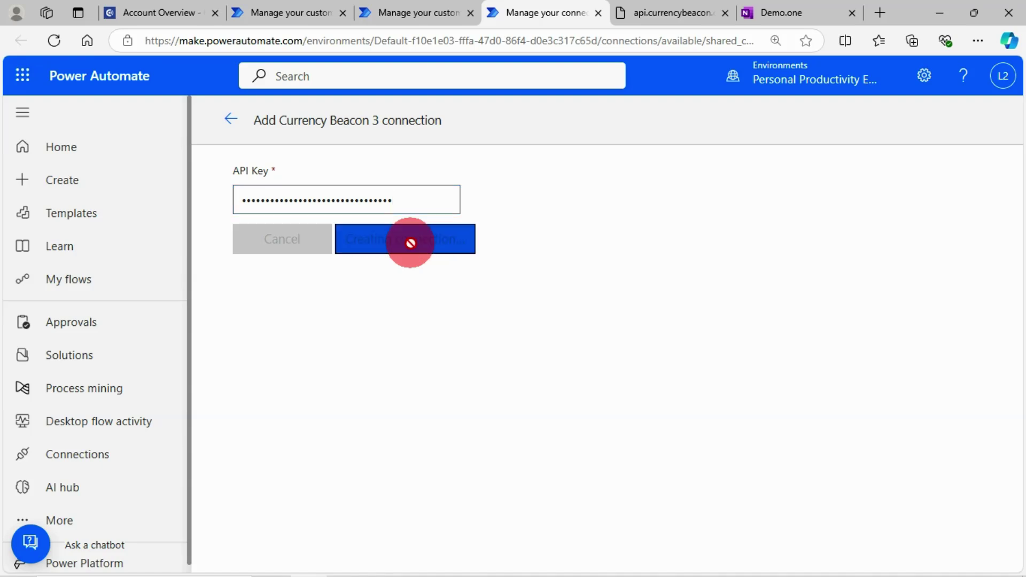
key(ctrl+w)
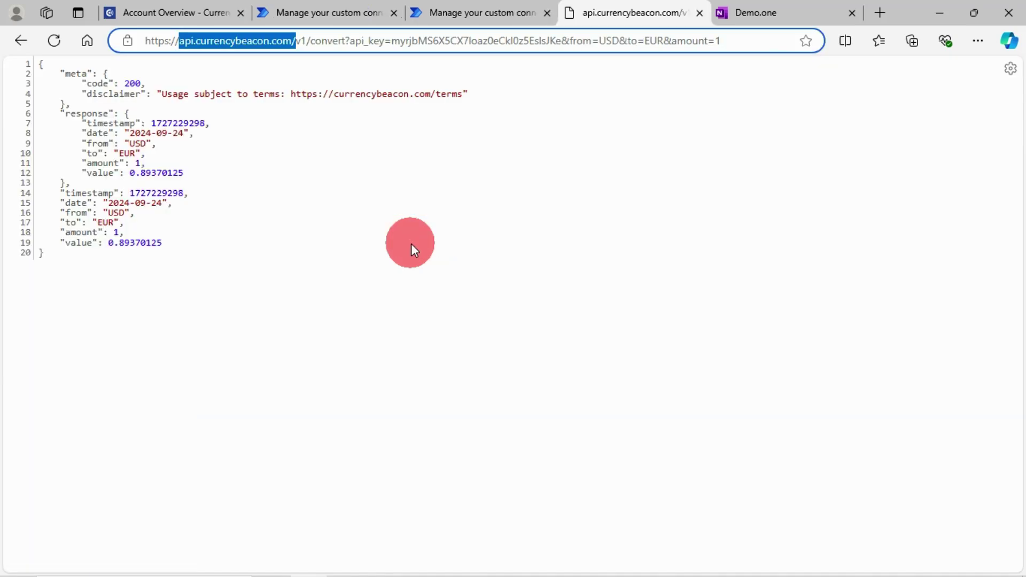
Refresh the connections, enter USD as base, and test GetLatestExchangeRatesGlobally.
click(465, 10)
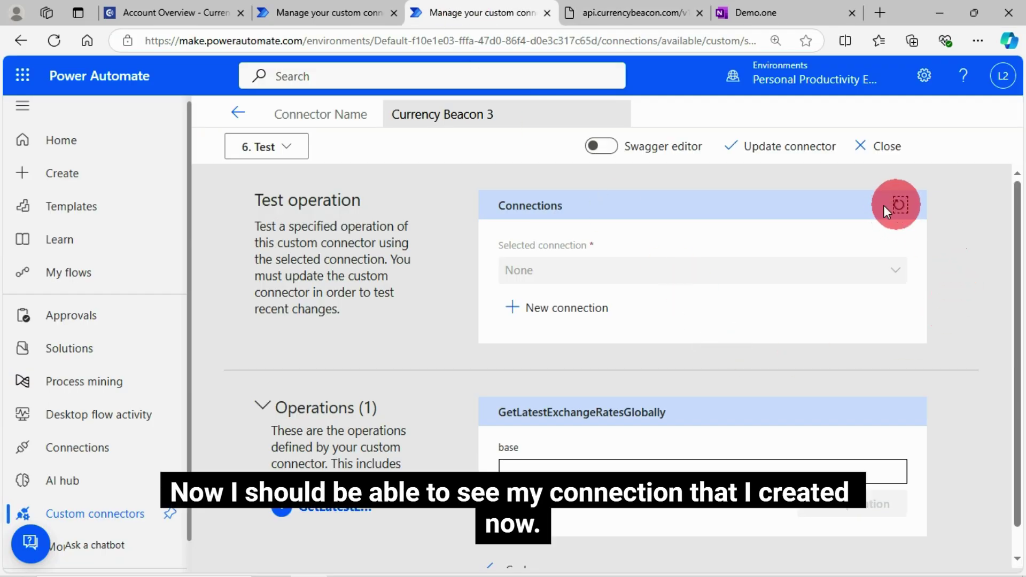
click(899, 205)
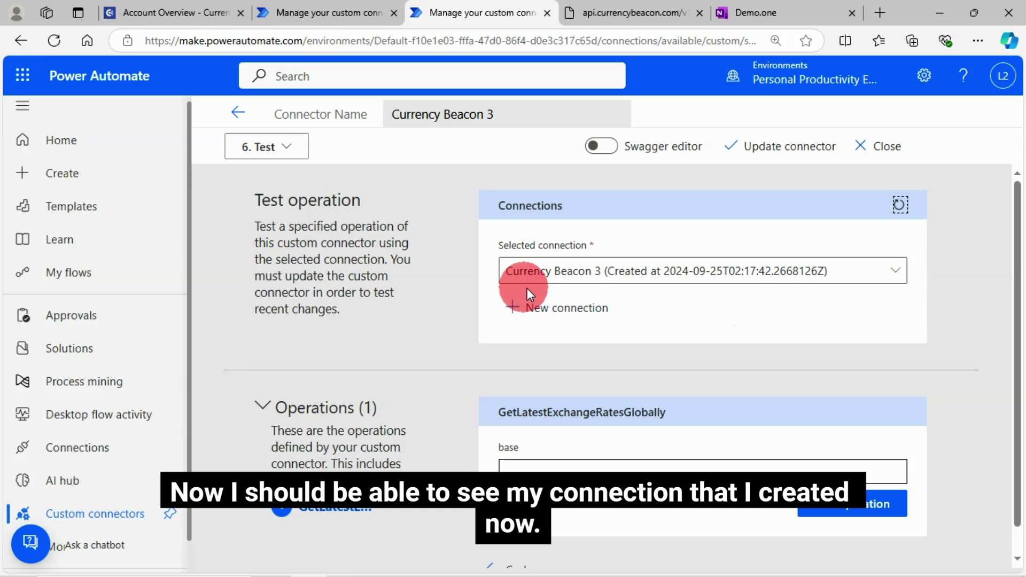
scroll(754, 440, down, 1)
scroll(753, 441, down, 1)
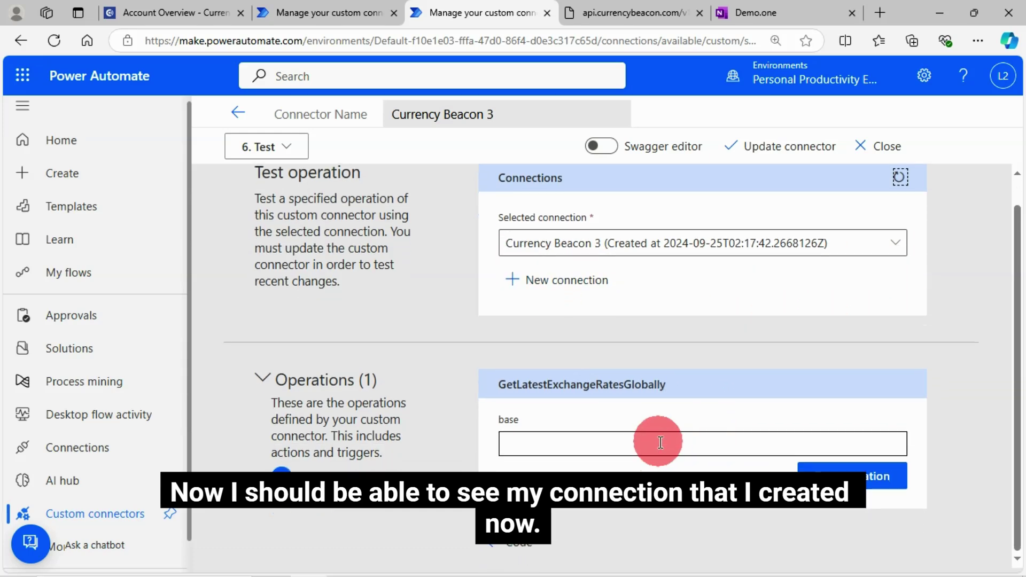
click(541, 443)
text(USD)
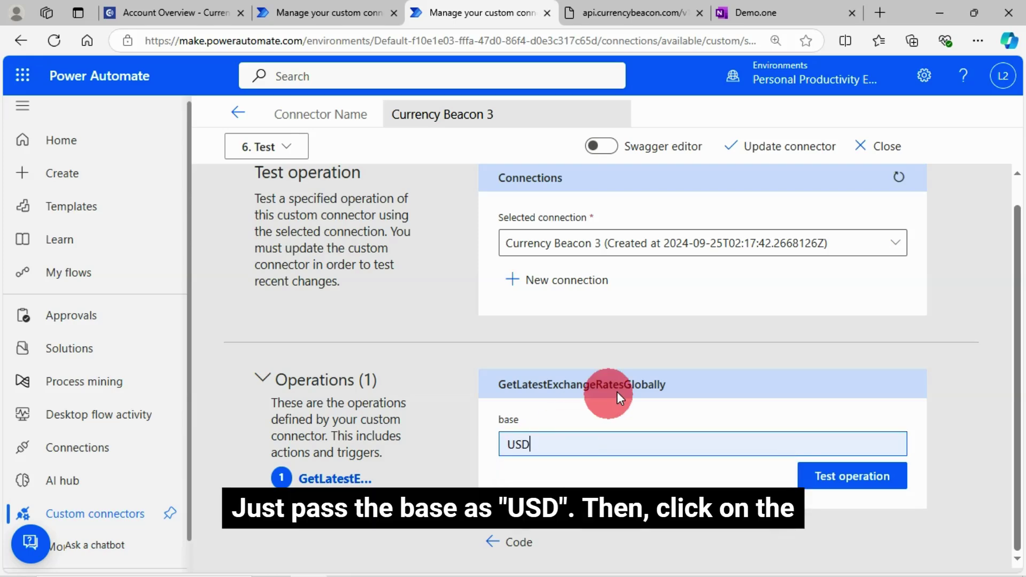
click(851, 477)
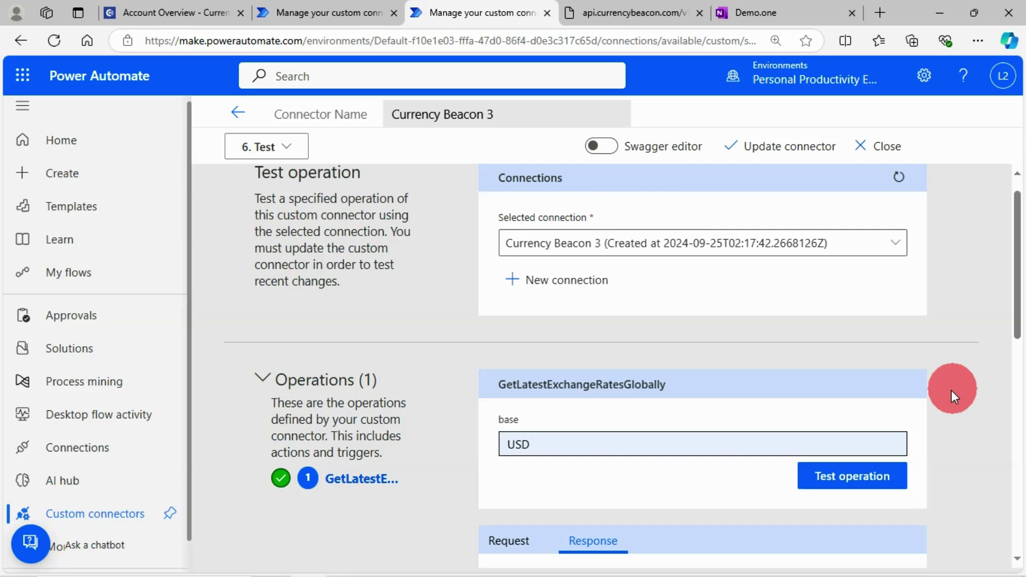
scroll(925, 428, down, 5)
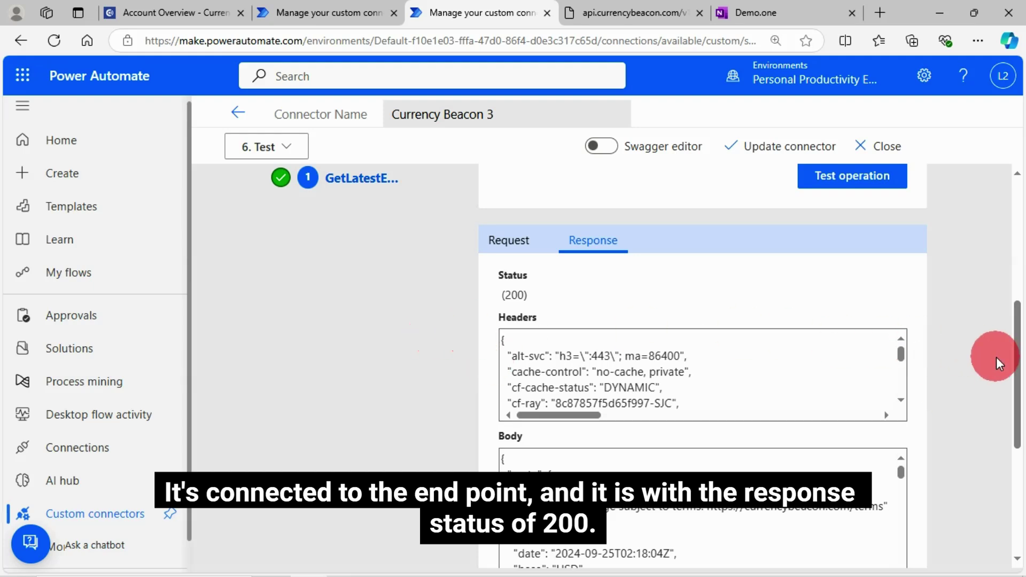
scroll(996, 357, down, 2)
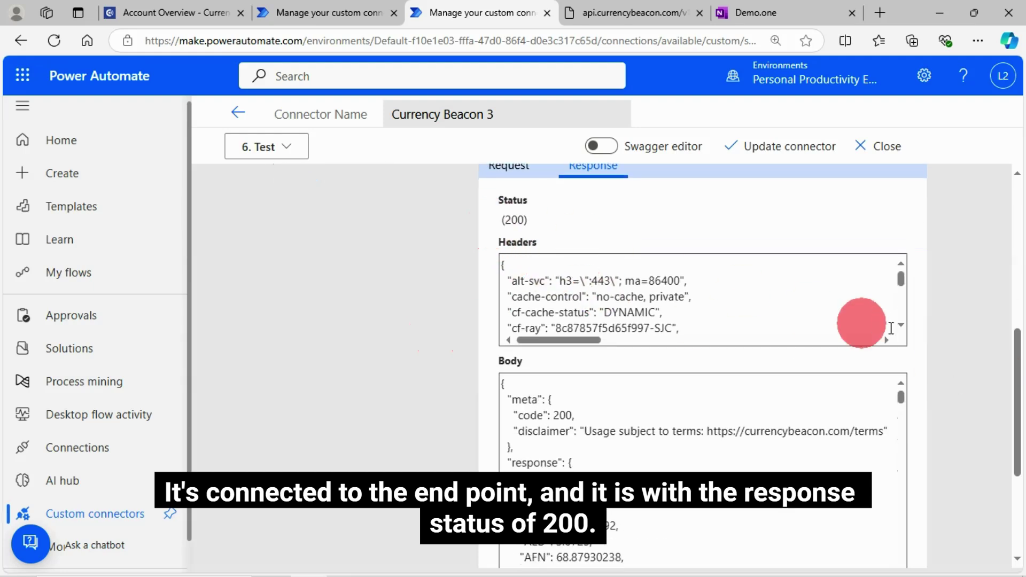
scroll(897, 438, down, 2)
scroll(743, 435, up, 2)
scroll(1019, 390, down, 3)
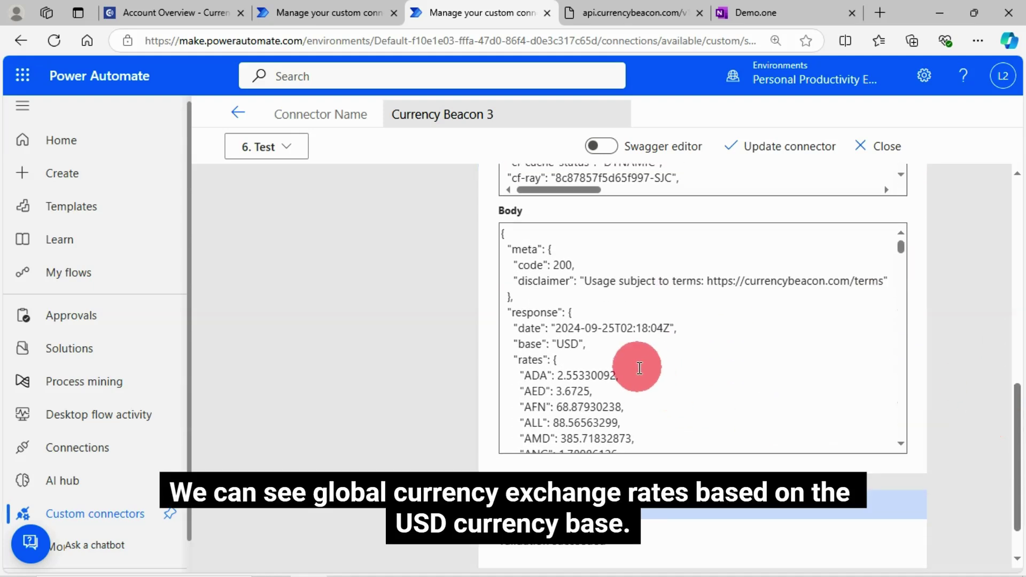
scroll(676, 370, down, 4)
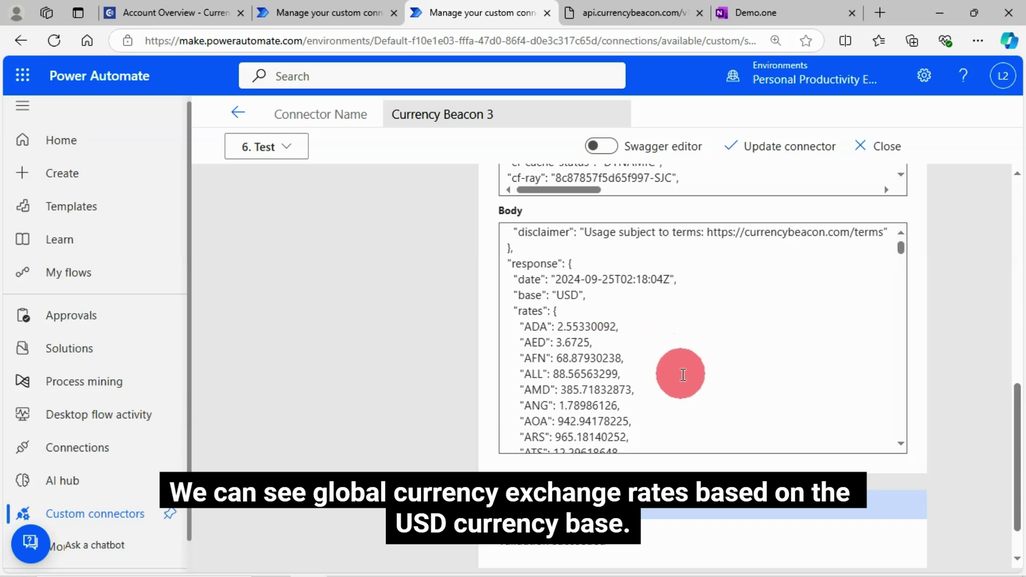
scroll(682, 374, down, 8)
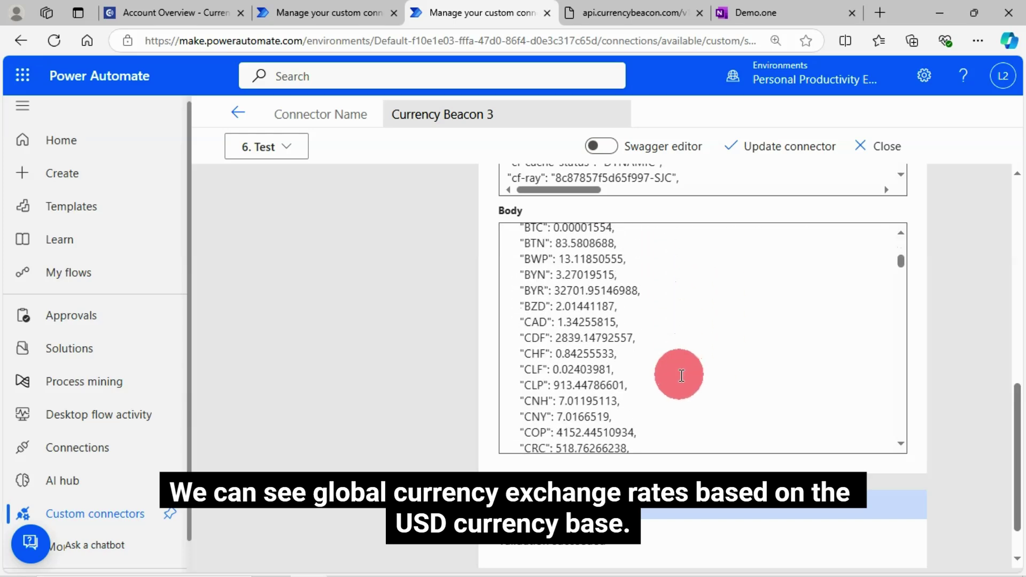
scroll(681, 376, up, 5)
scroll(678, 371, down, 12)
drag(899, 280, 918, 245)
scroll(929, 248, up, 10)
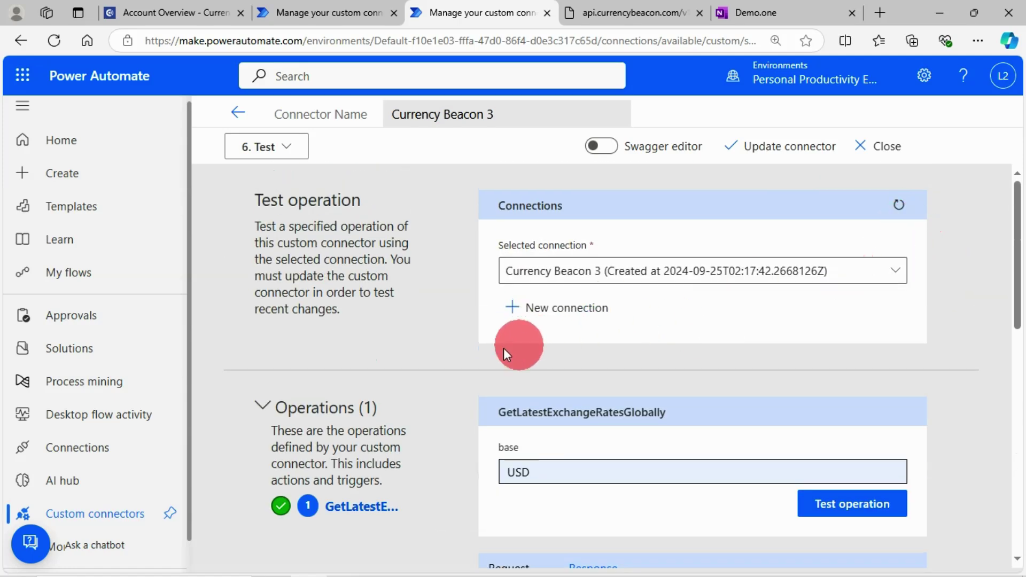
Return to the Definition step and add a second action to the connector.
click(291, 146)
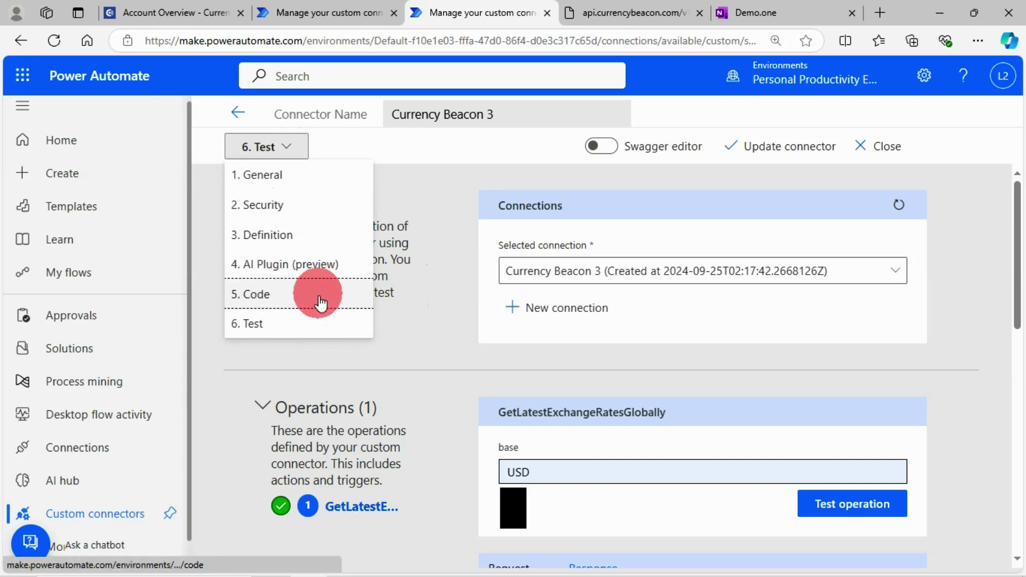
click(290, 229)
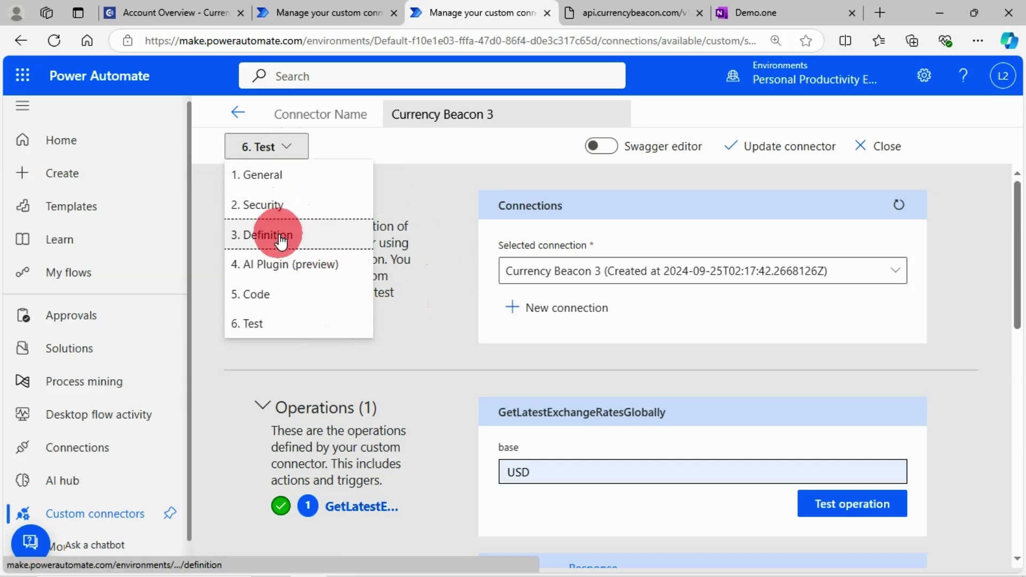
click(375, 395)
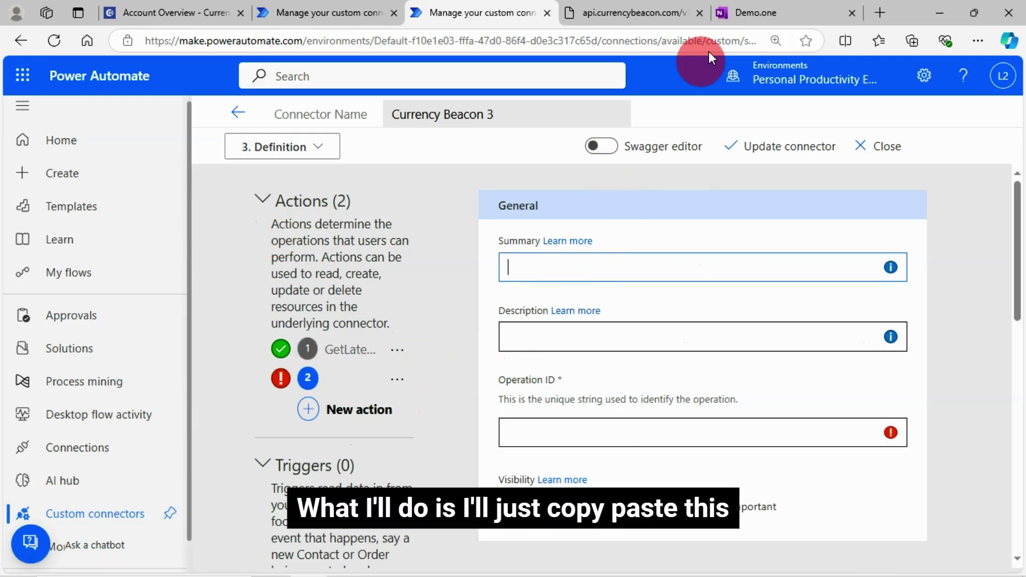
Copy ConvertFromSourceToDestination from the demo notes into the new action's Operation ID.
click(745, 11)
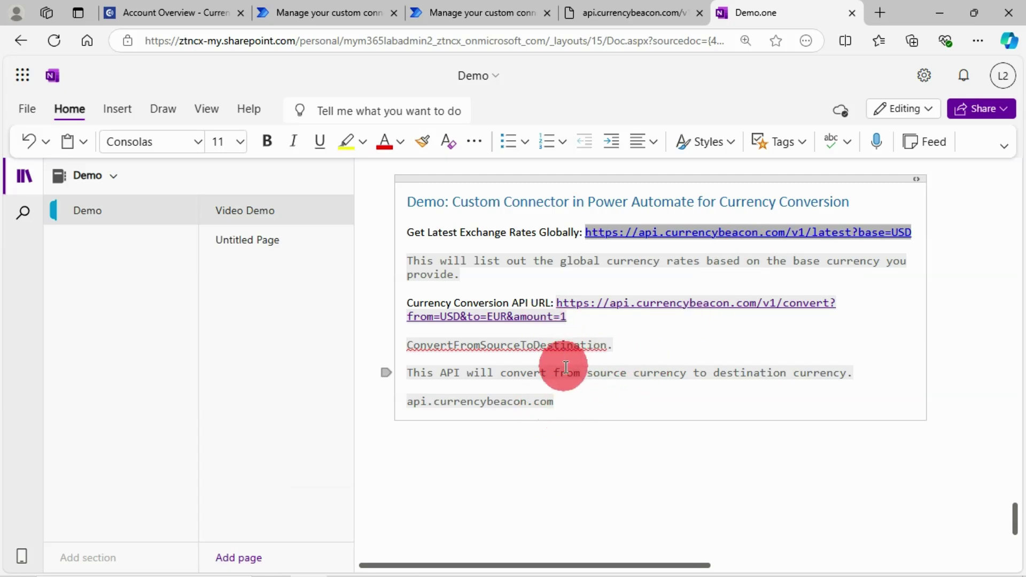
click(625, 351)
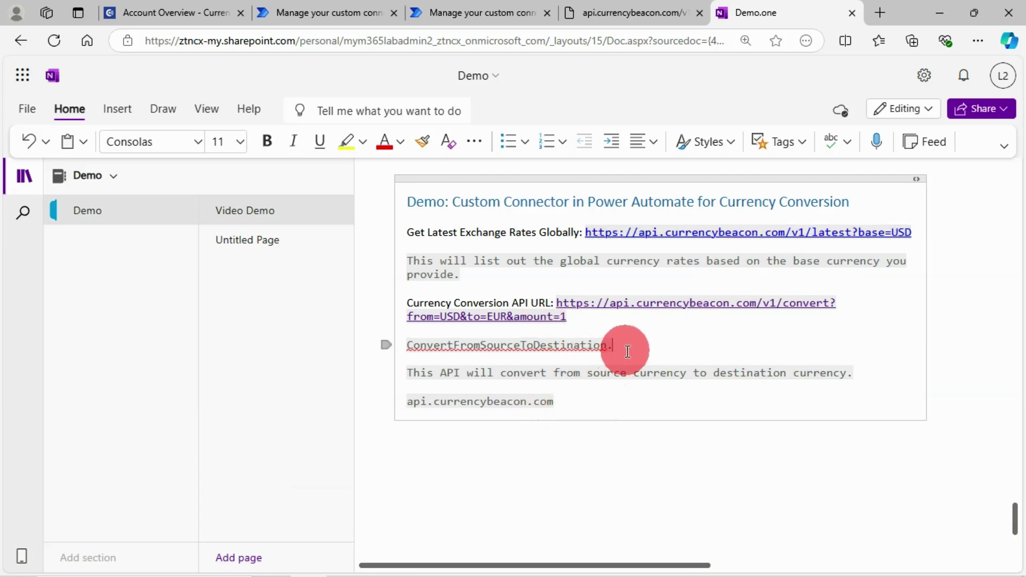
drag(611, 346, 404, 346)
key(ctrl+c)
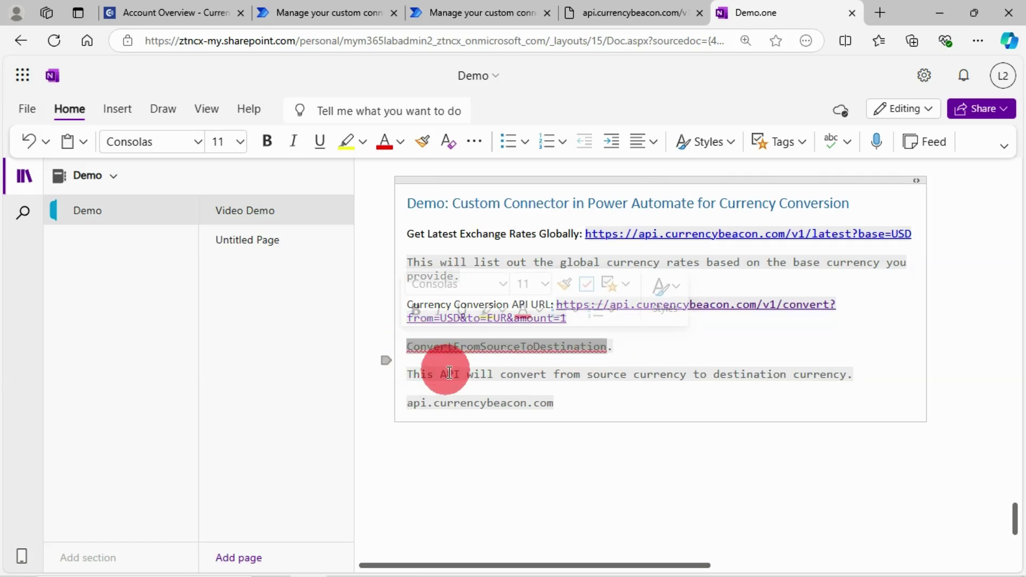
click(481, 13)
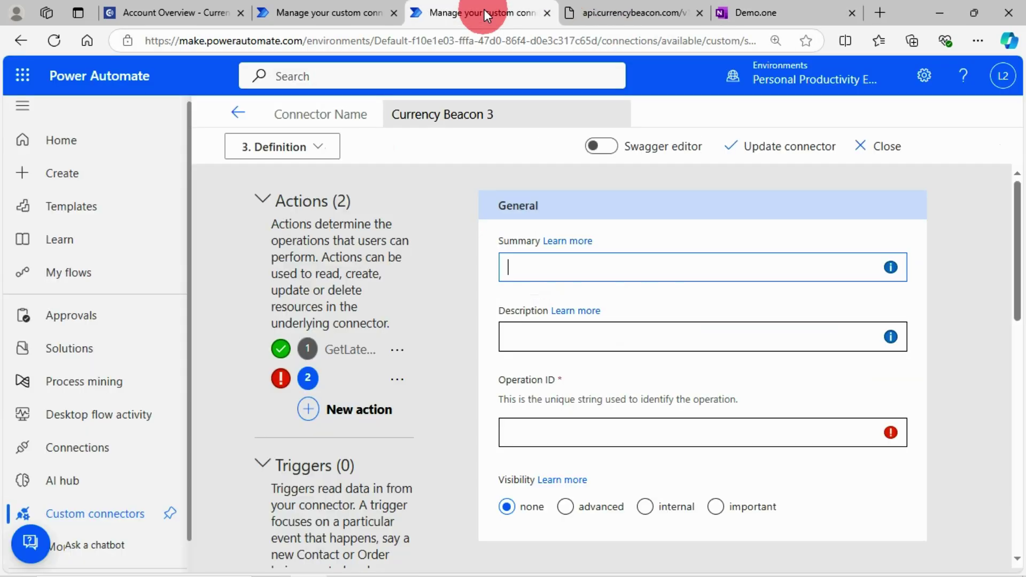
click(546, 432)
key(ctrl+v)
click(973, 436)
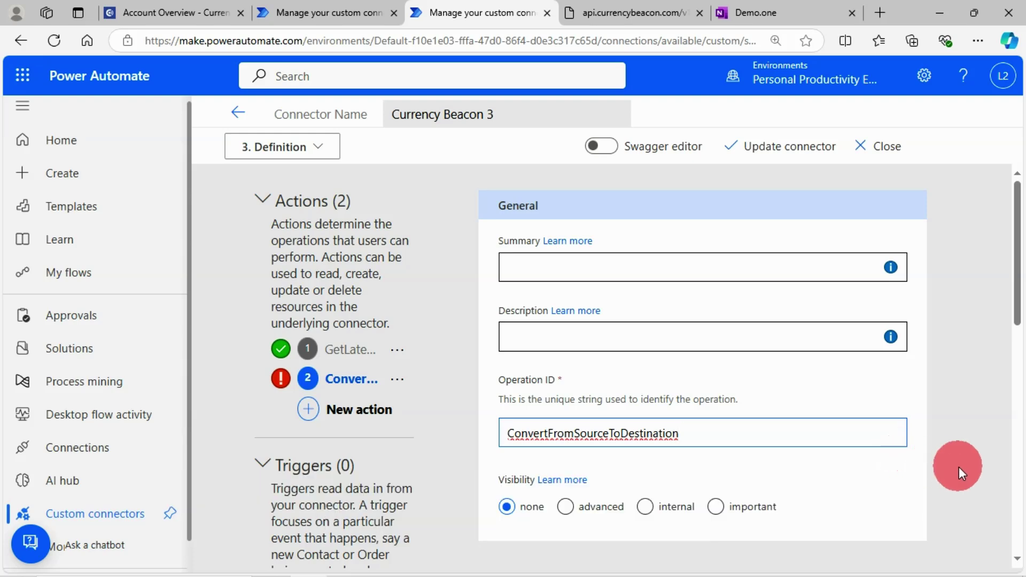
click(755, 12)
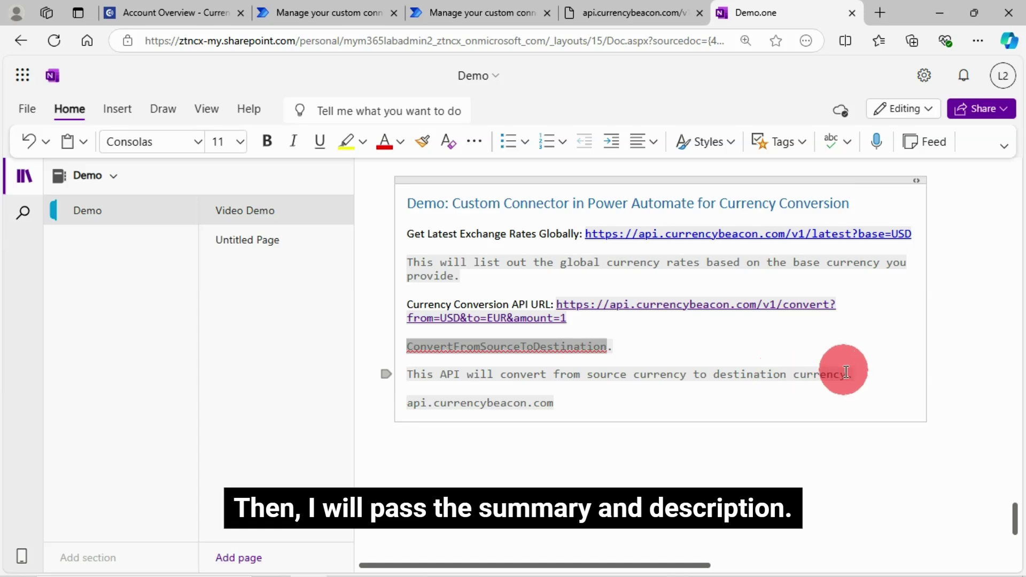
Paste 'This API will convert from source currency to destination currency' into both Summary and Description.
drag(843, 373, 409, 380)
key(ctrl+c)
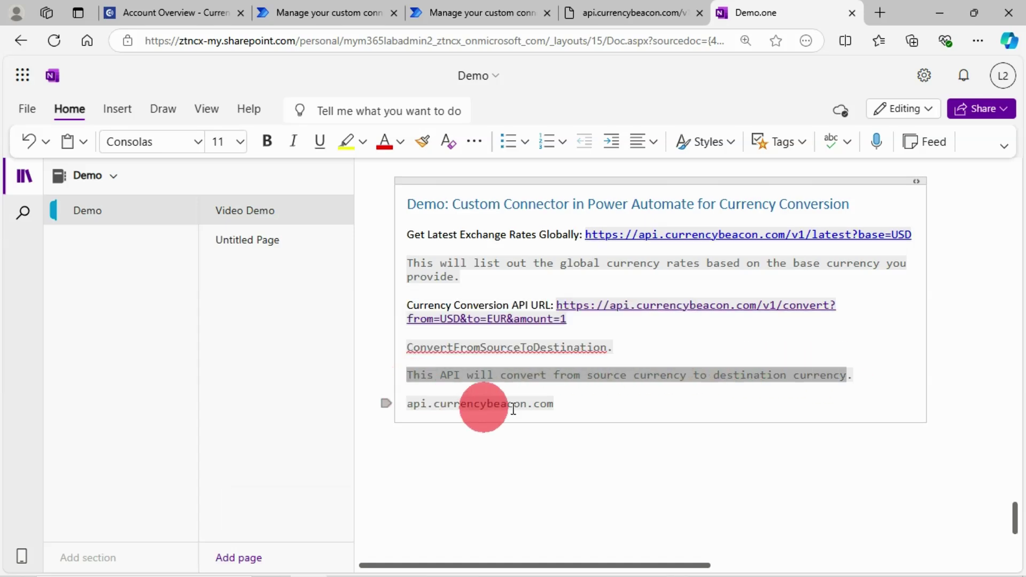
click(485, 13)
click(536, 280)
key(ctrl+v)
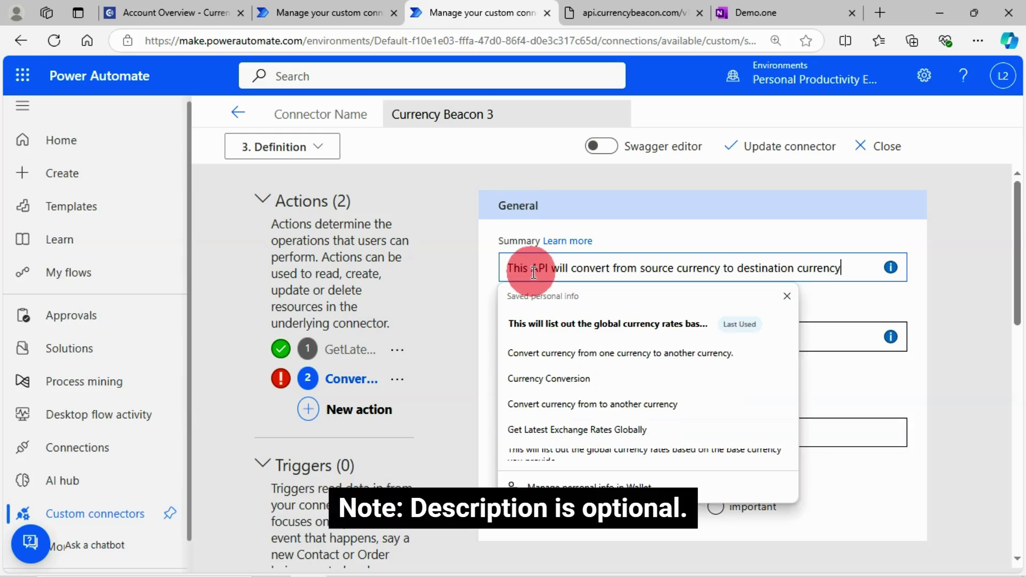
click(579, 342)
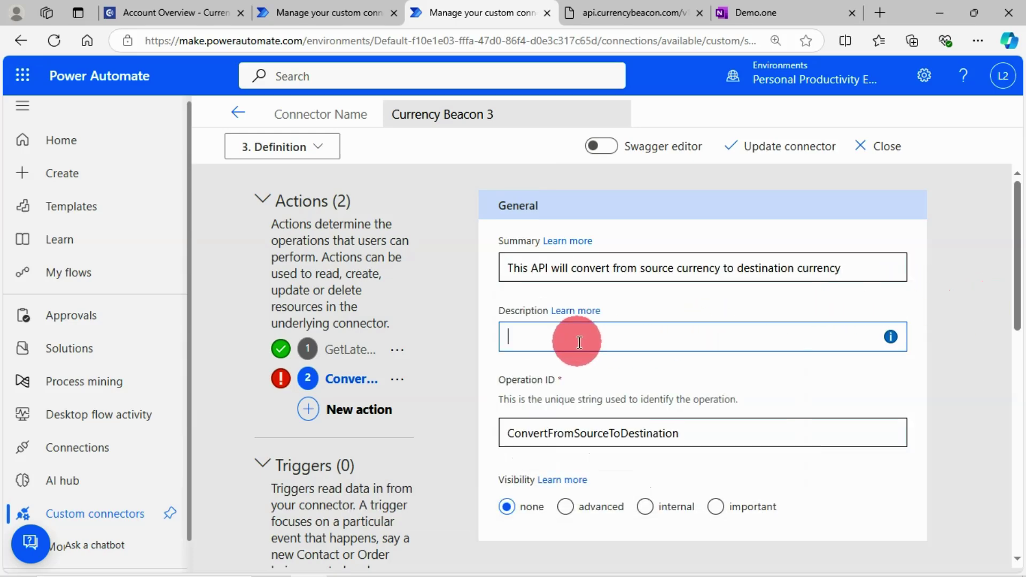
key(ctrl+v)
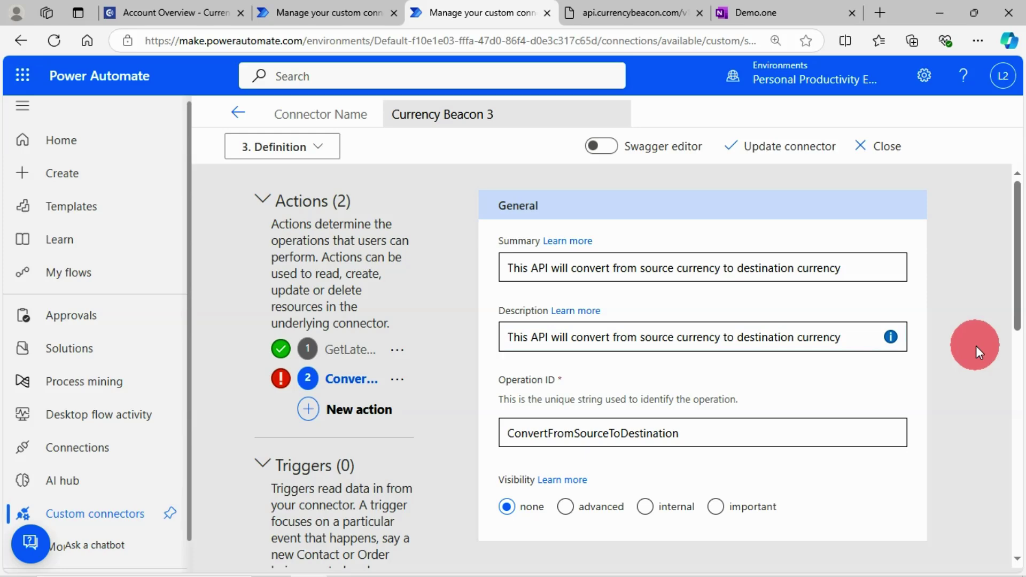
click(976, 345)
scroll(812, 406, down, 2)
scroll(719, 330, up, 2)
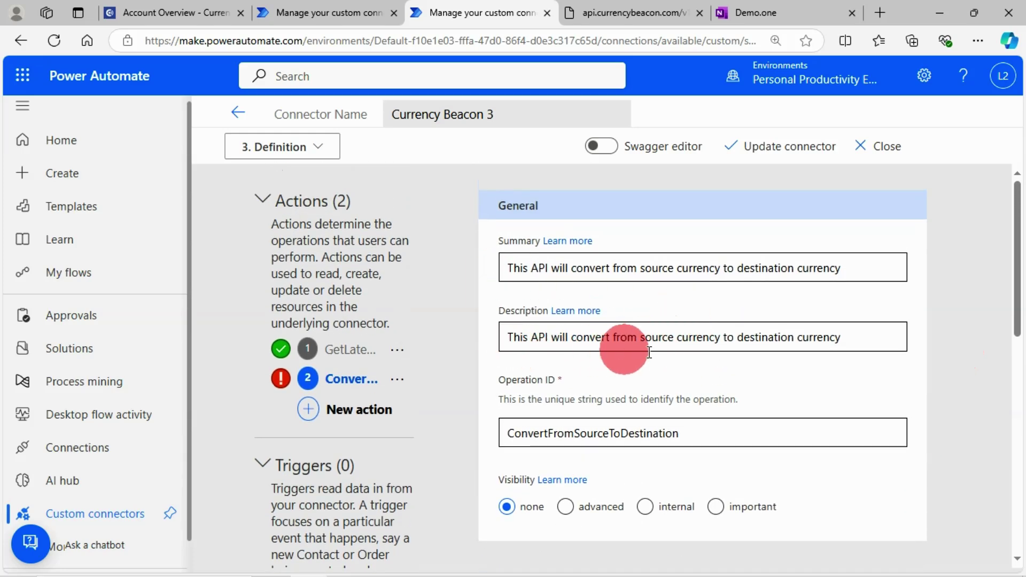
scroll(871, 474, down, 2)
scroll(871, 473, down, 3)
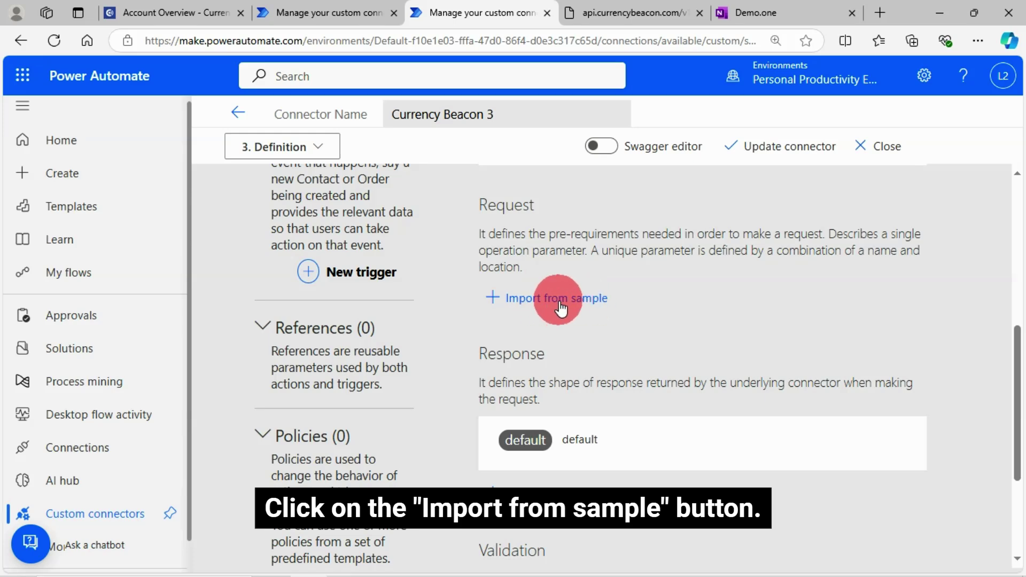
Paste the sample convert URL into Import from sample and delete its api_key parameter.
click(559, 299)
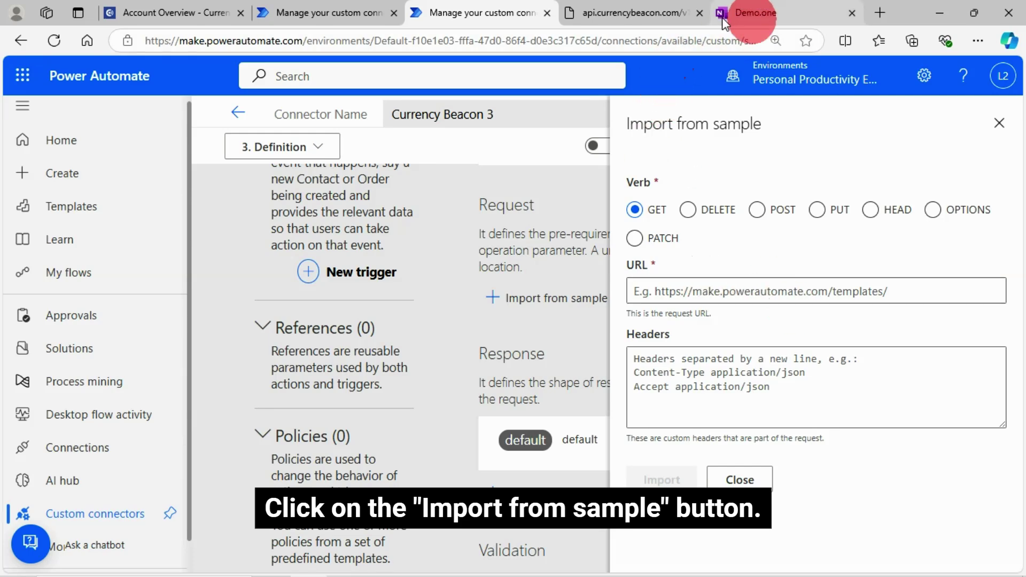
click(620, 7)
click(451, 42)
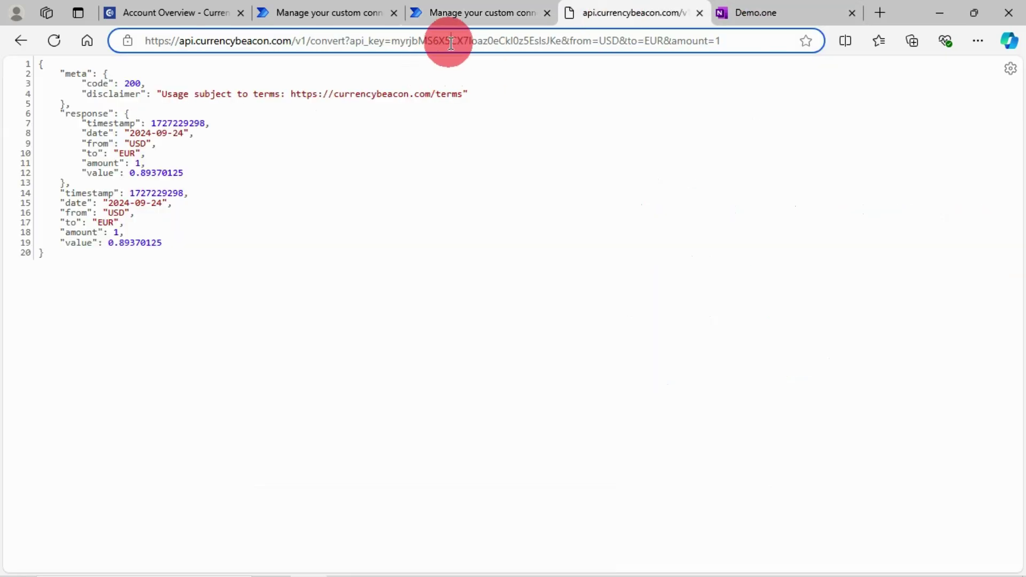
click(451, 42)
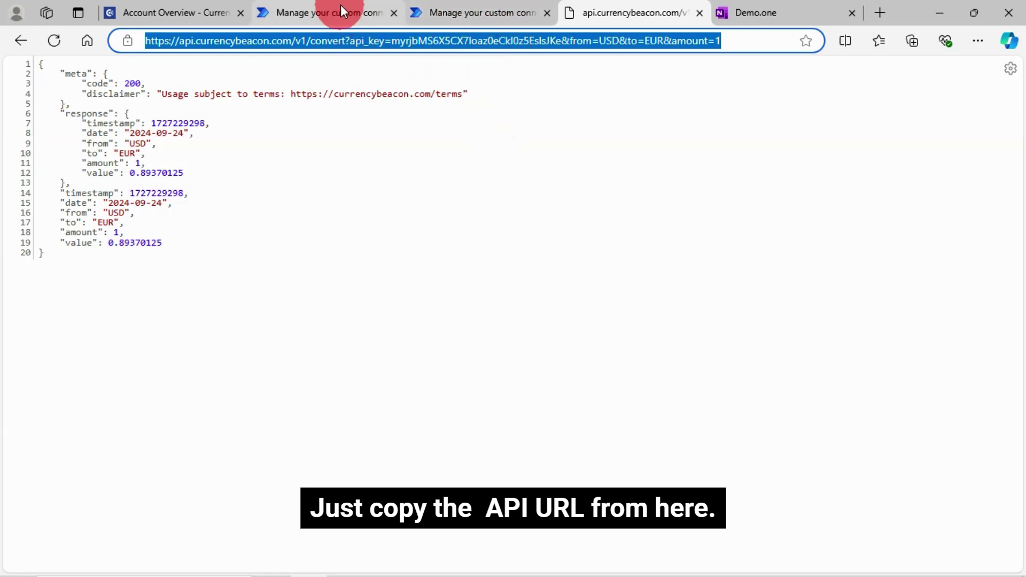
click(466, 10)
click(661, 297)
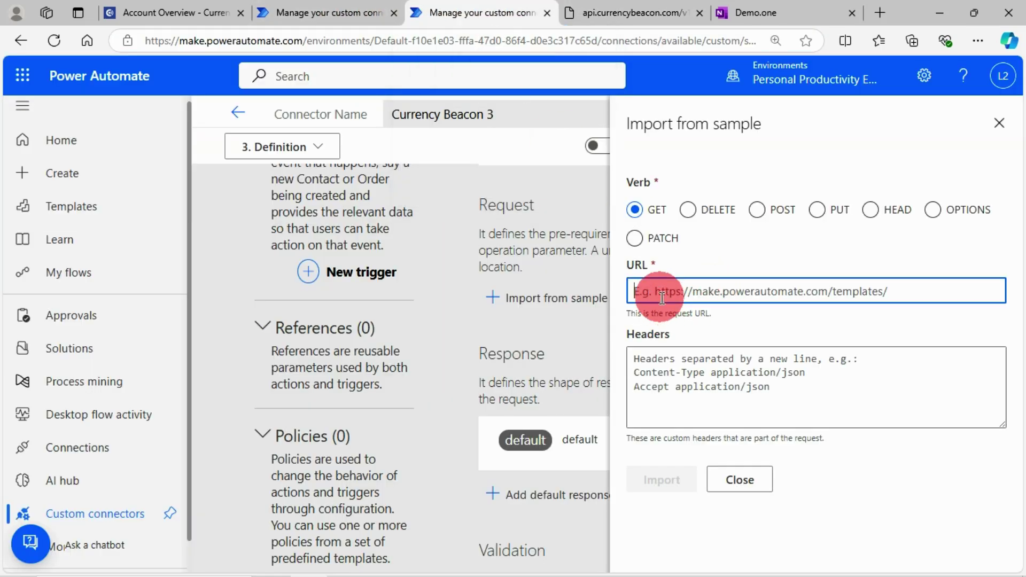
key(ctrl+v)
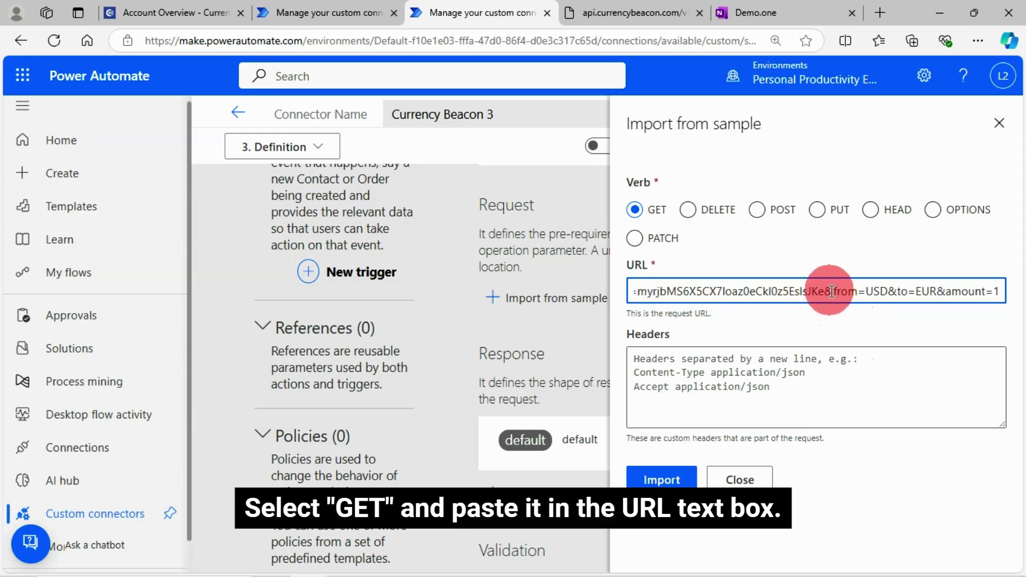
key(BackSpace)
key(BackSpace)
key(BackSpace)
key(BackSpace)
key(BackSpace)
key(BackSpace)
key(BackSpace)
key(BackSpace)
key(BackSpace)
key(BackSpace)
key(BackSpace)
key(BackSpace)
key(BackSpace)
key(BackSpace)
key(BackSpace)
key(BackSpace)
key(BackSpace)
key(BackSpace)
key(BackSpace)
key(BackSpace)
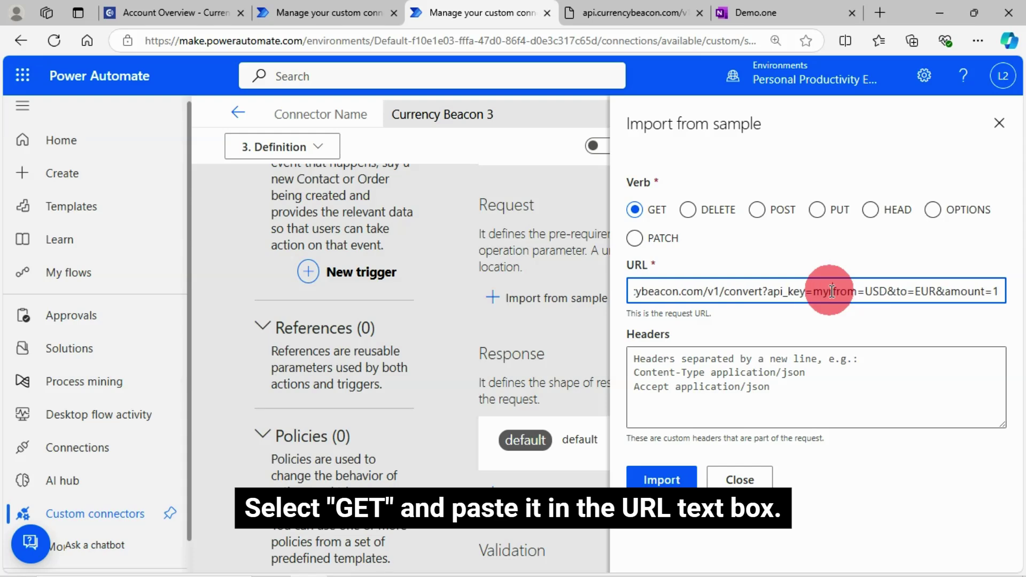
key(BackSpace)
key(BackSpace)
key(BackSpace)
key(BackSpace)
key(BackSpace)
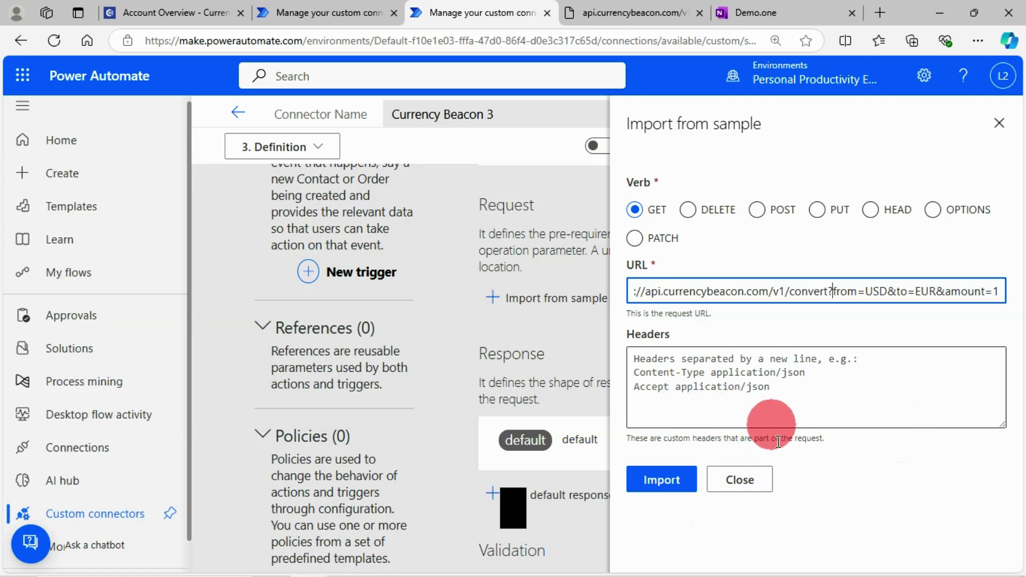
click(671, 483)
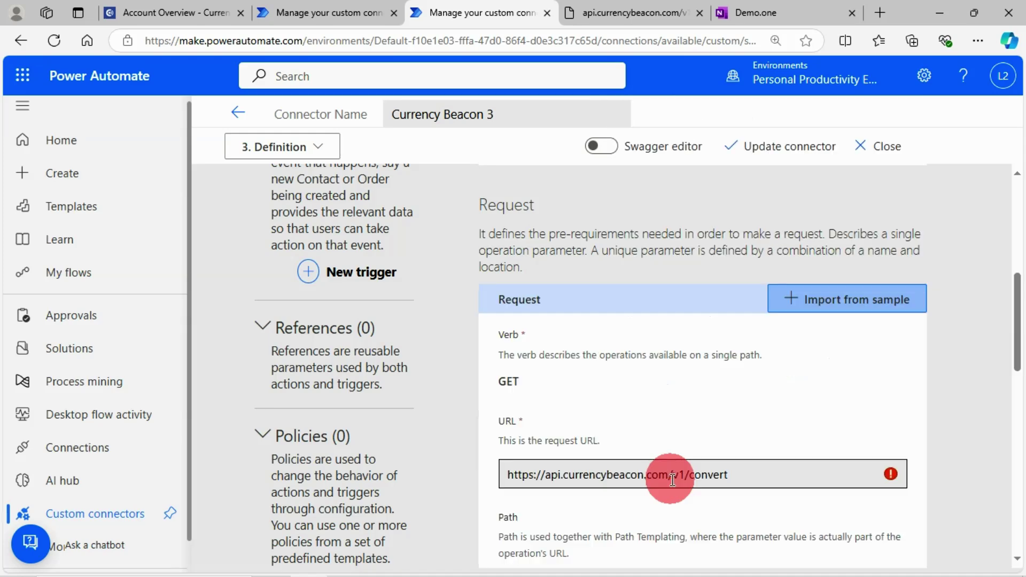
scroll(974, 433, down, 3)
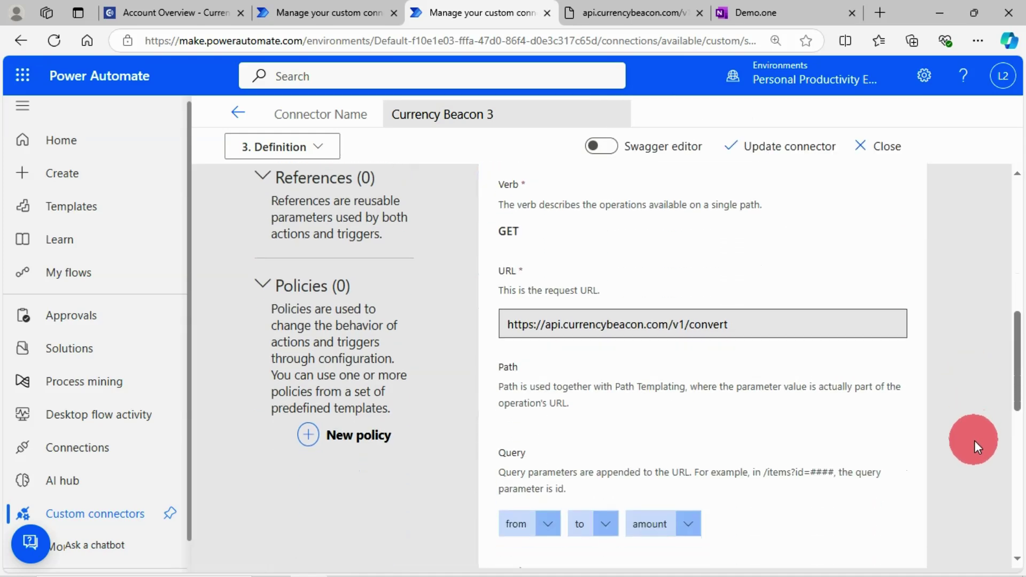
scroll(974, 440, down, 3)
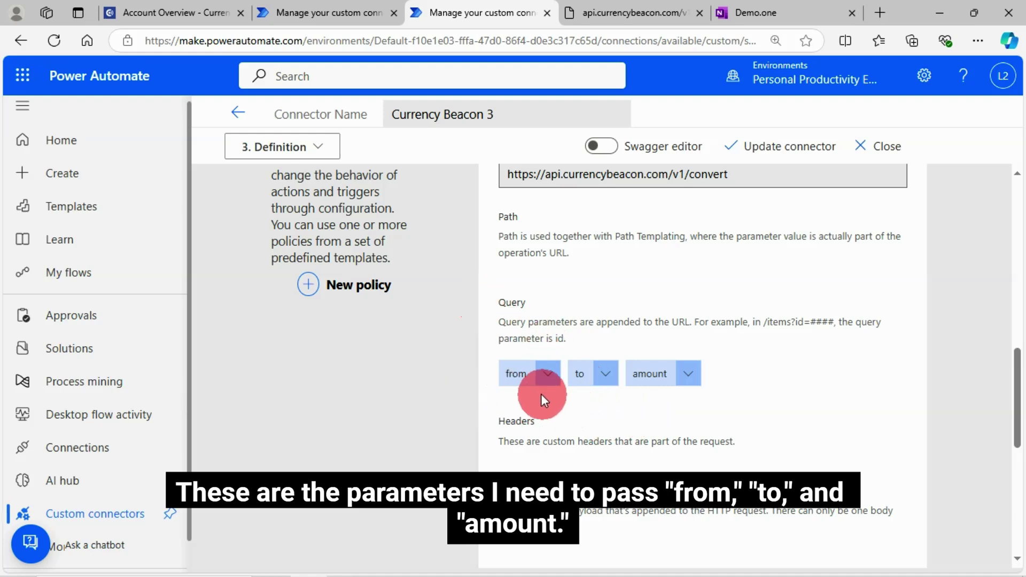
scroll(882, 412, down, 2)
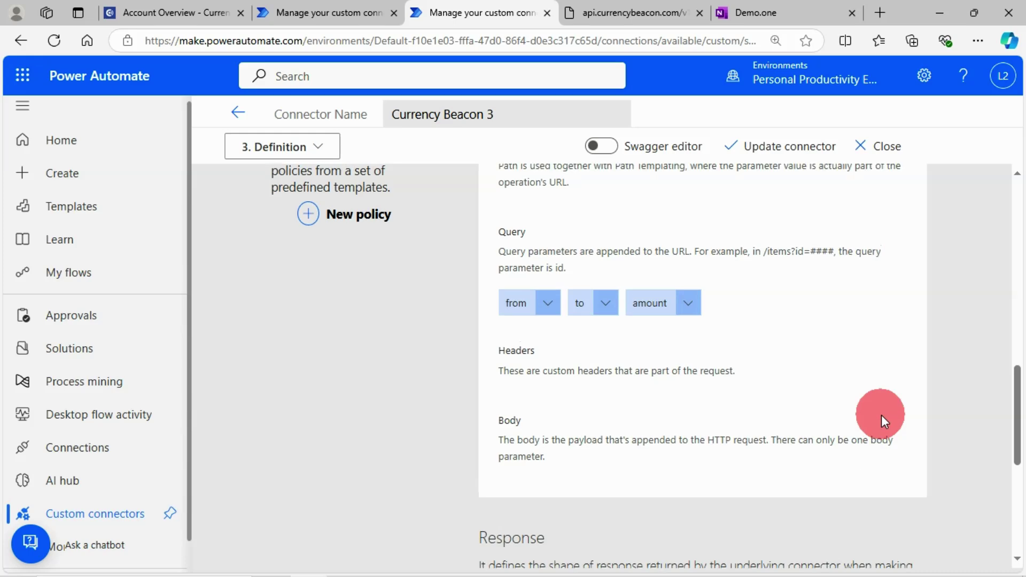
scroll(880, 414, up, 1)
scroll(736, 441, down, 5)
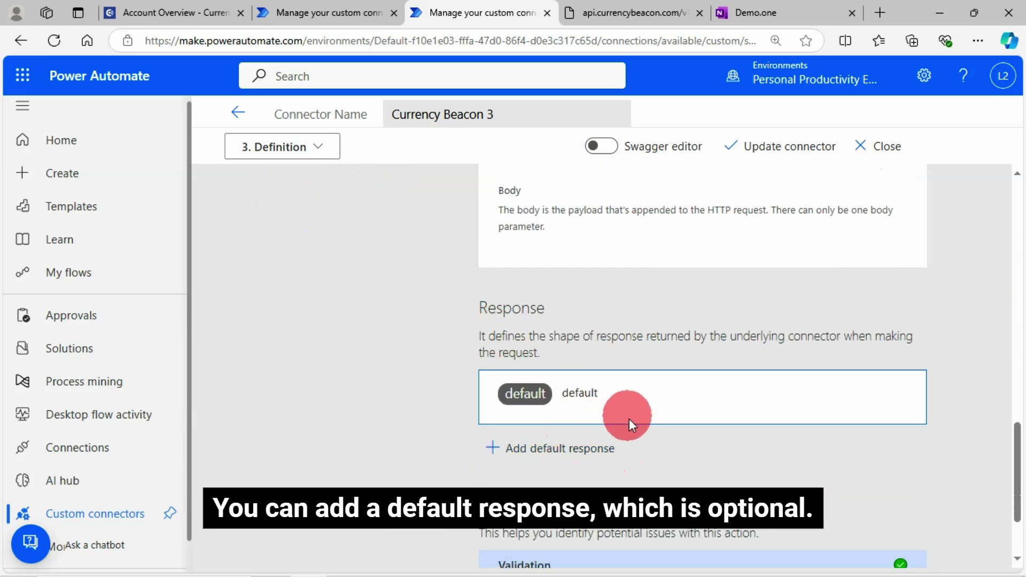
click(578, 459)
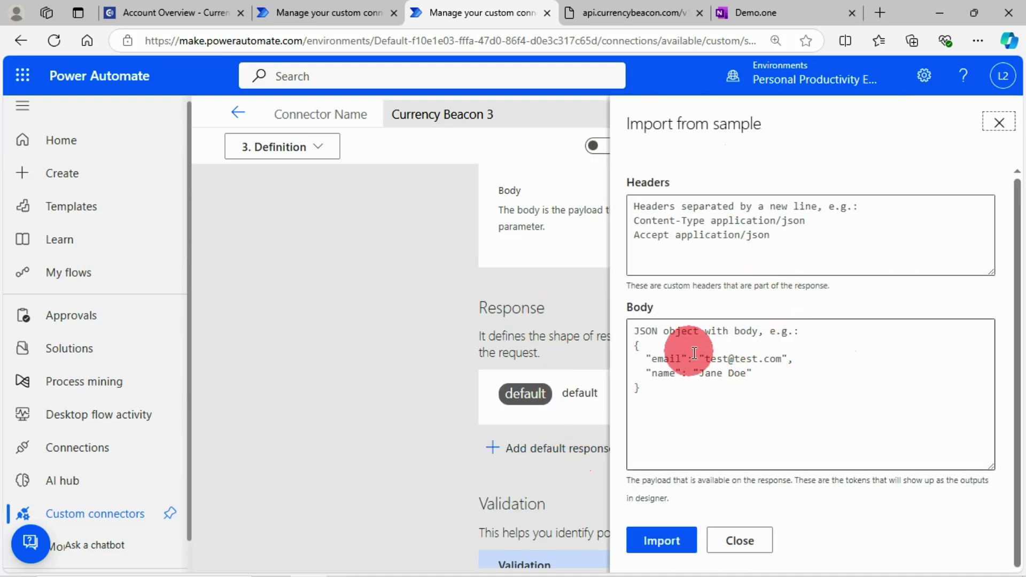
click(748, 381)
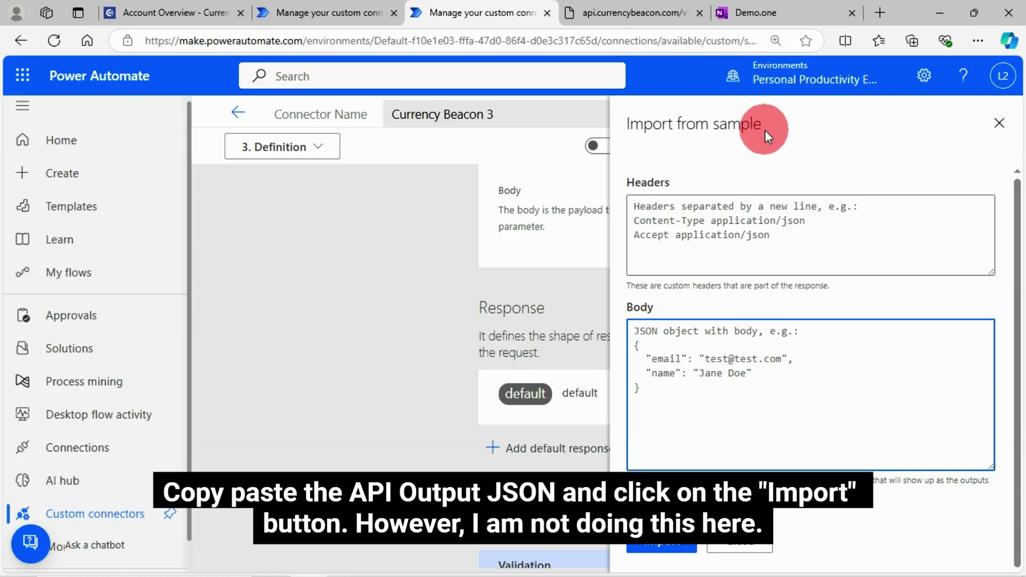
click(635, 10)
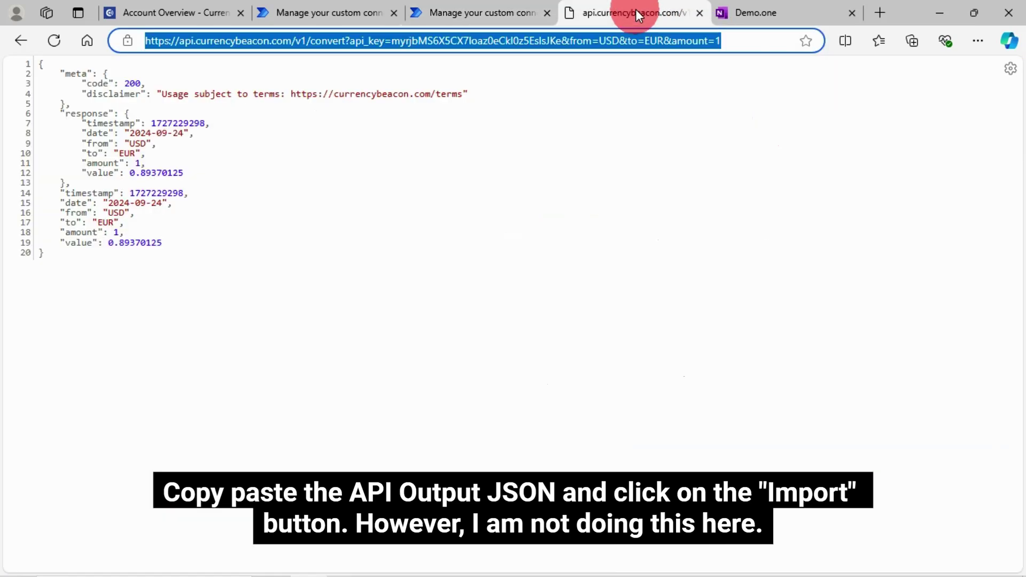
drag(46, 251, 41, 55)
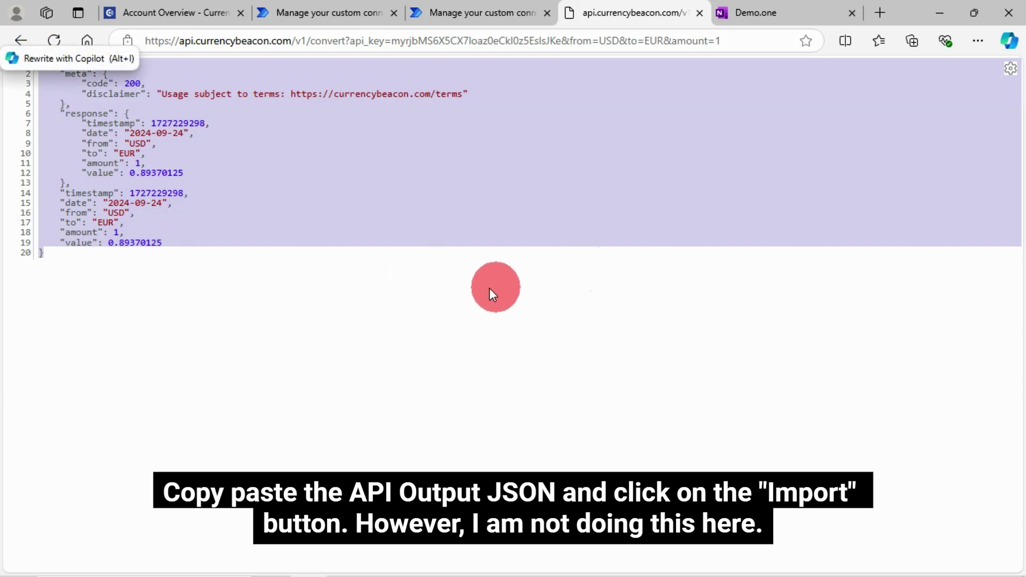
click(452, 14)
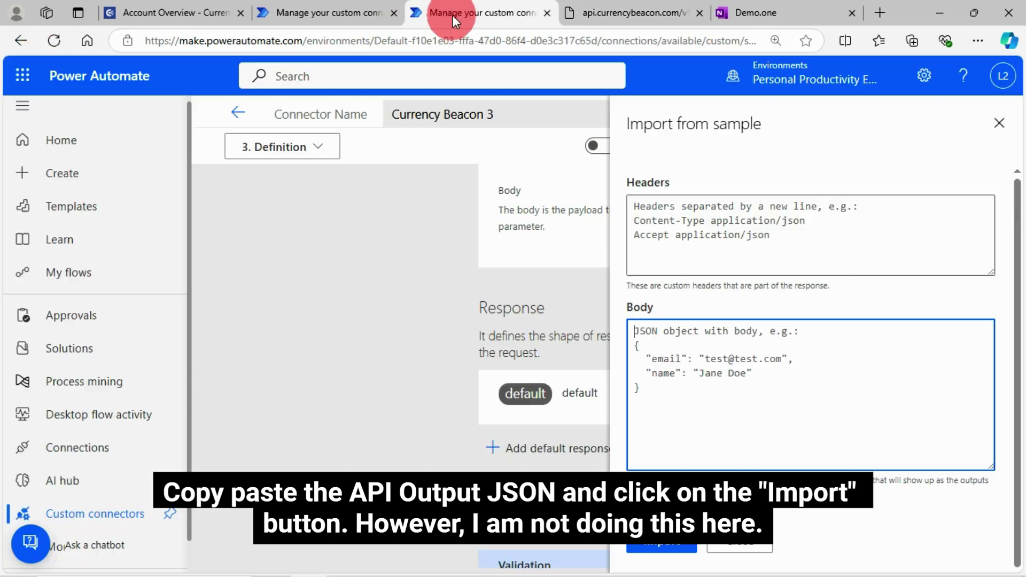
click(740, 540)
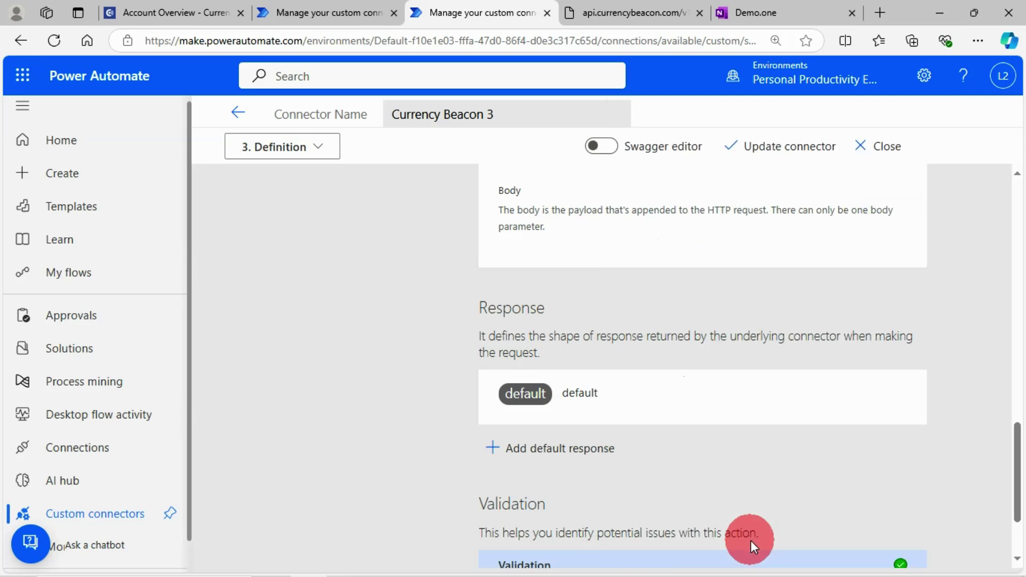
Edit the from query parameter to make it required.
scroll(740, 453, down, 2)
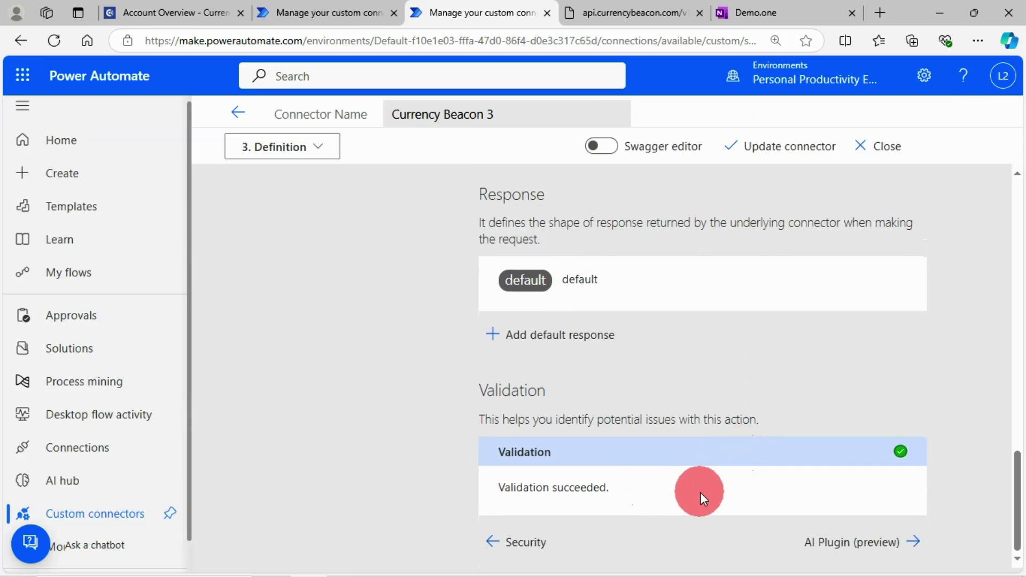
scroll(700, 492, up, 8)
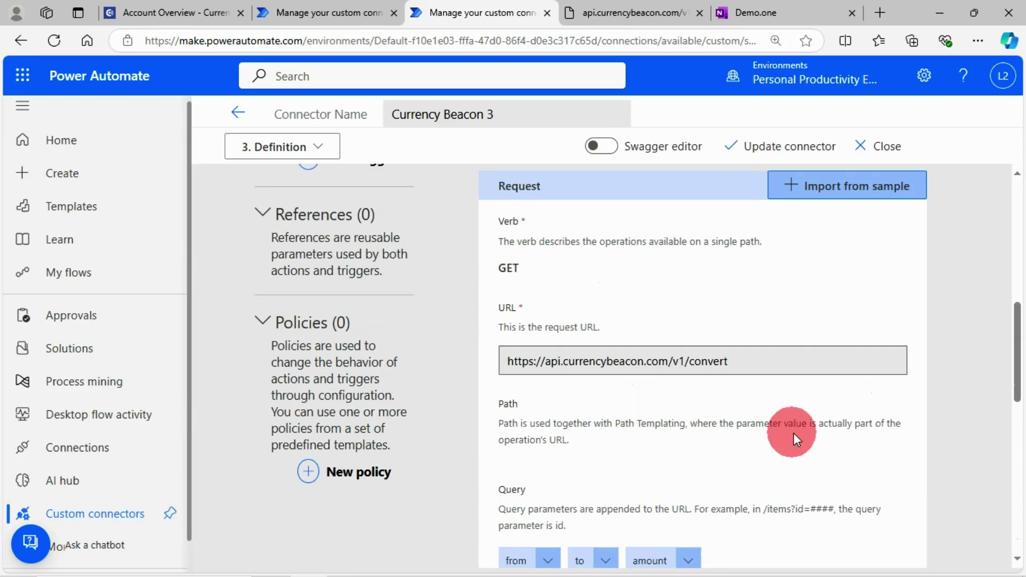
scroll(794, 433, down, 3)
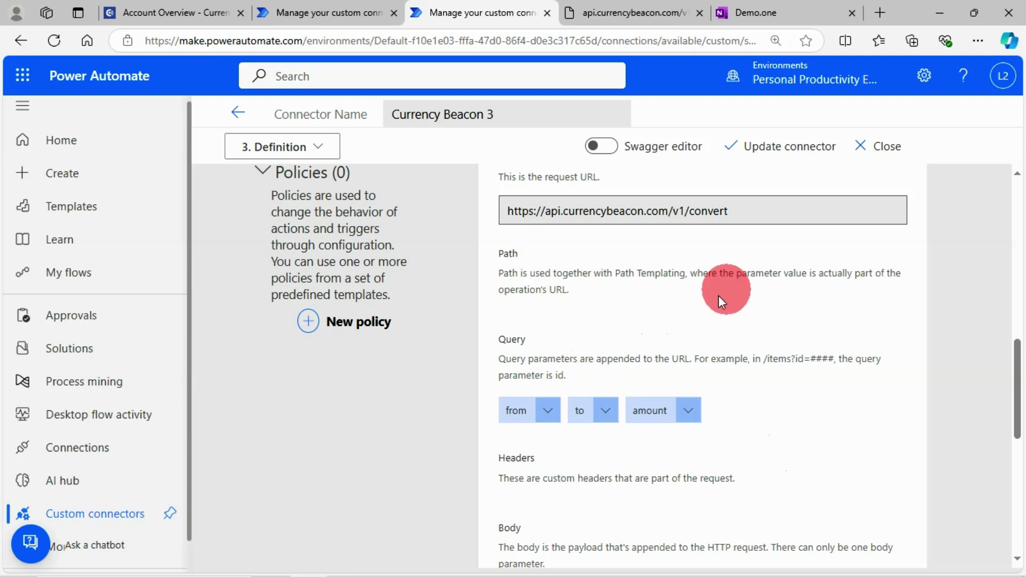
scroll(655, 325, up, 2)
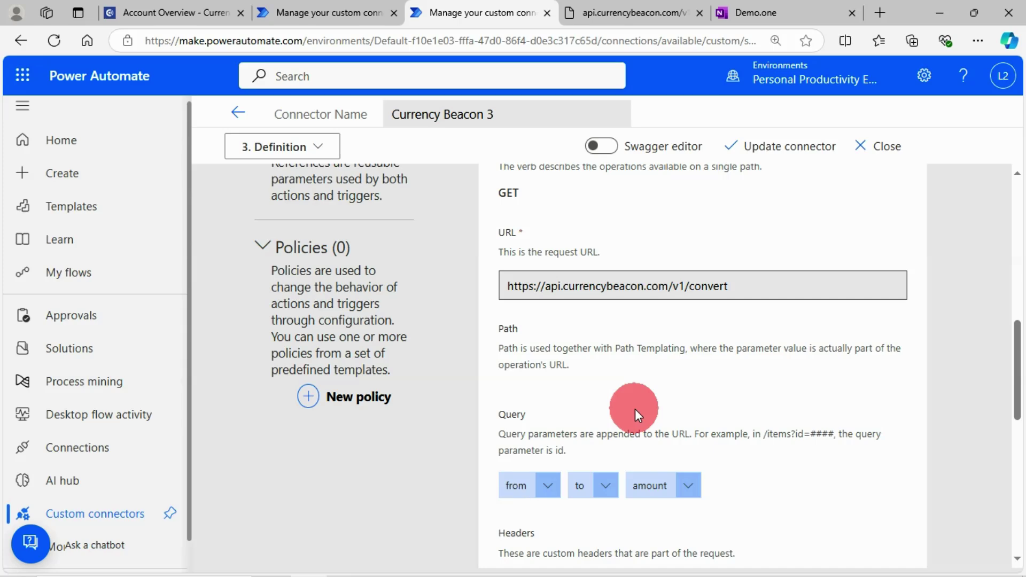
scroll(634, 412, down, 2)
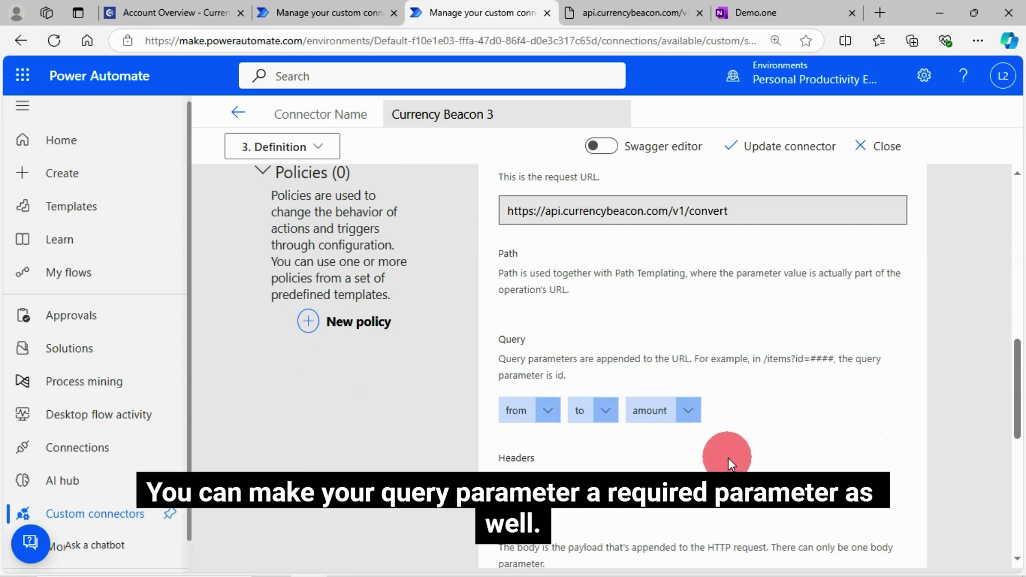
click(548, 411)
click(535, 439)
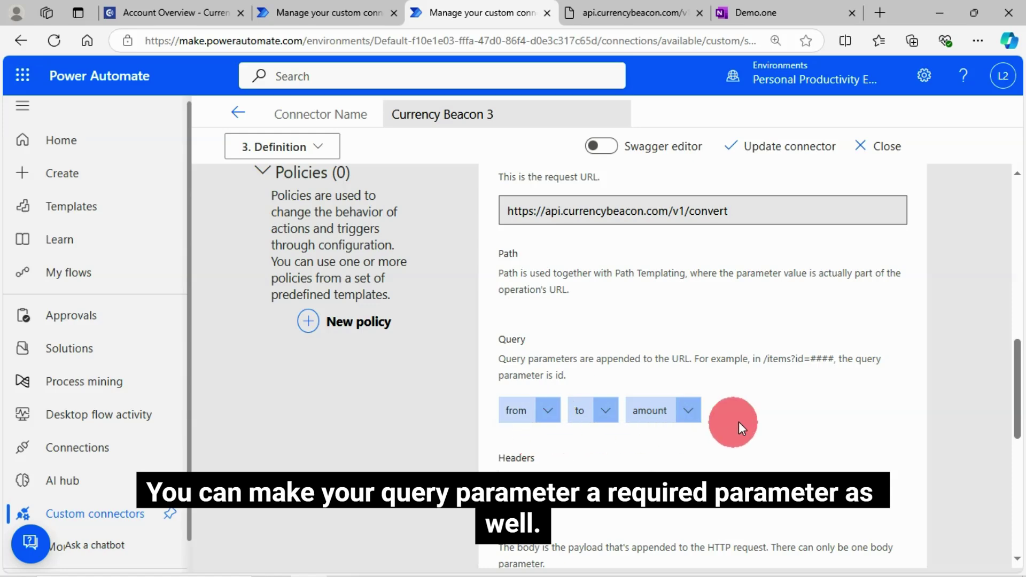
scroll(664, 449, down, 5)
click(506, 282)
scroll(719, 347, up, 5)
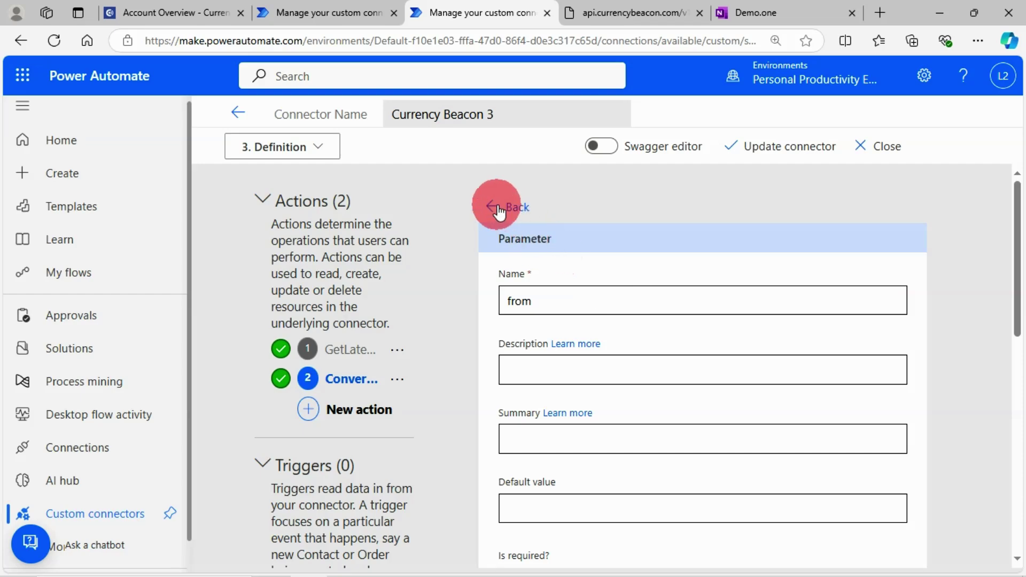
click(499, 207)
Edit the to query parameter to make it required.
scroll(750, 517, down, 8)
scroll(685, 471, down, 3)
click(611, 304)
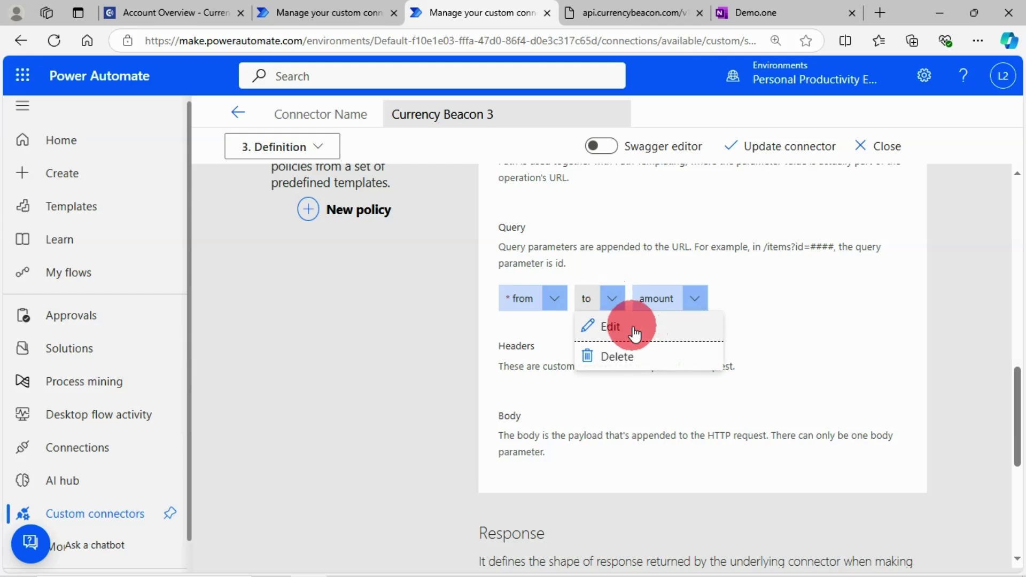
click(624, 324)
scroll(581, 438, down, 6)
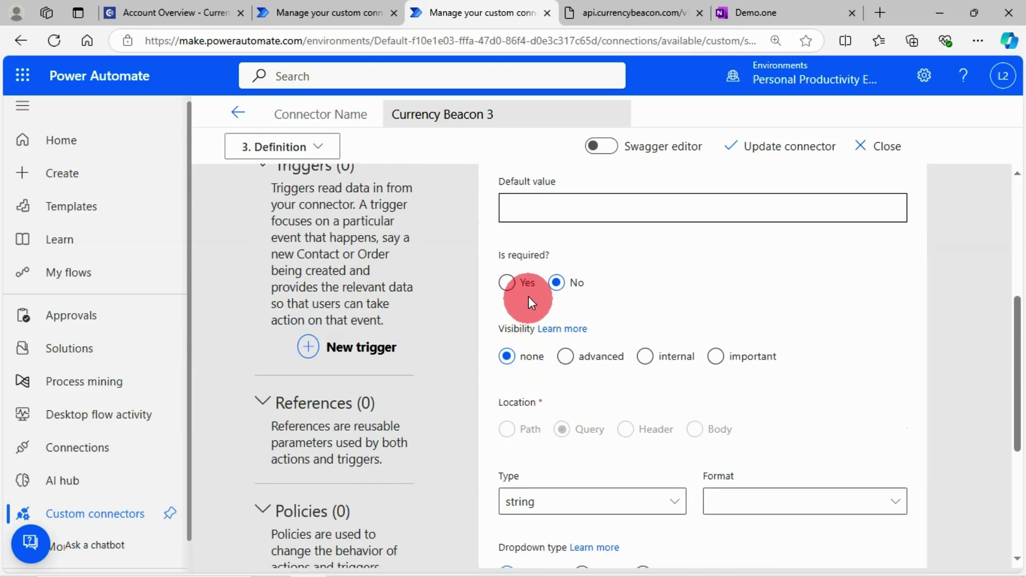
click(506, 280)
scroll(617, 328, up, 1)
scroll(618, 329, up, 4)
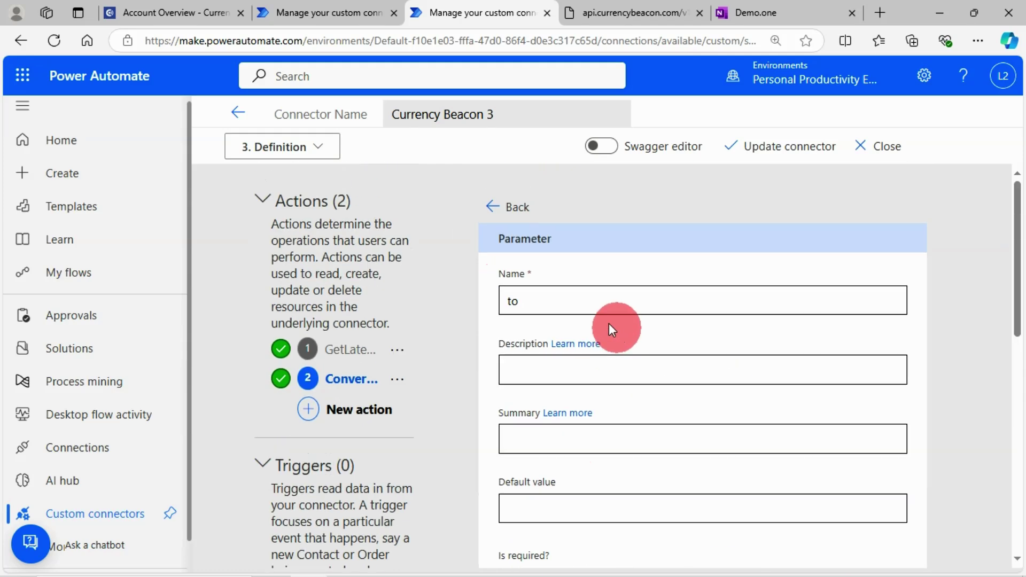
click(496, 209)
Edit the amount query parameter to make it required.
scroll(677, 371, down, 10)
scroll(714, 481, up, 1)
click(711, 454)
click(677, 474)
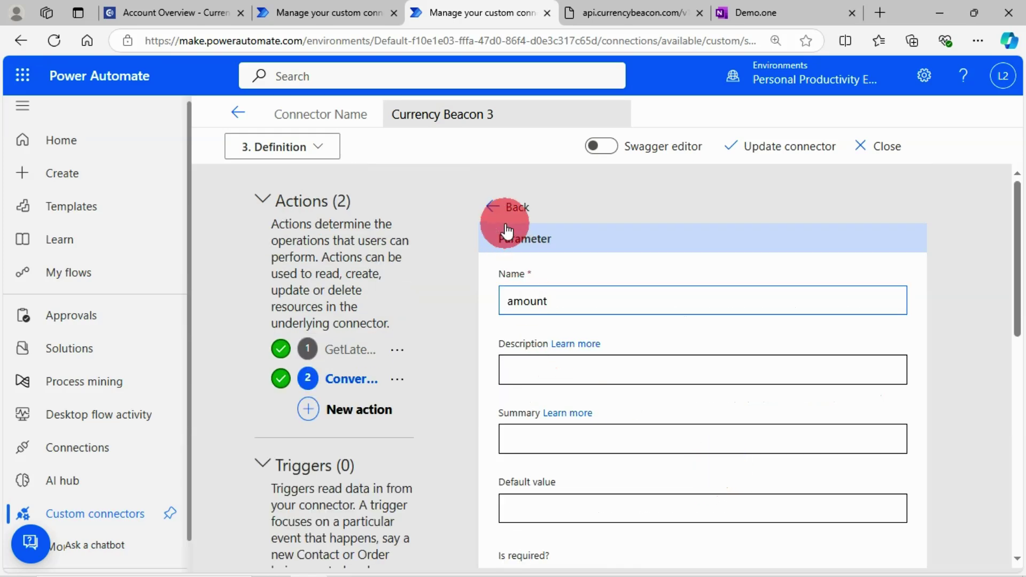
scroll(549, 423, down, 7)
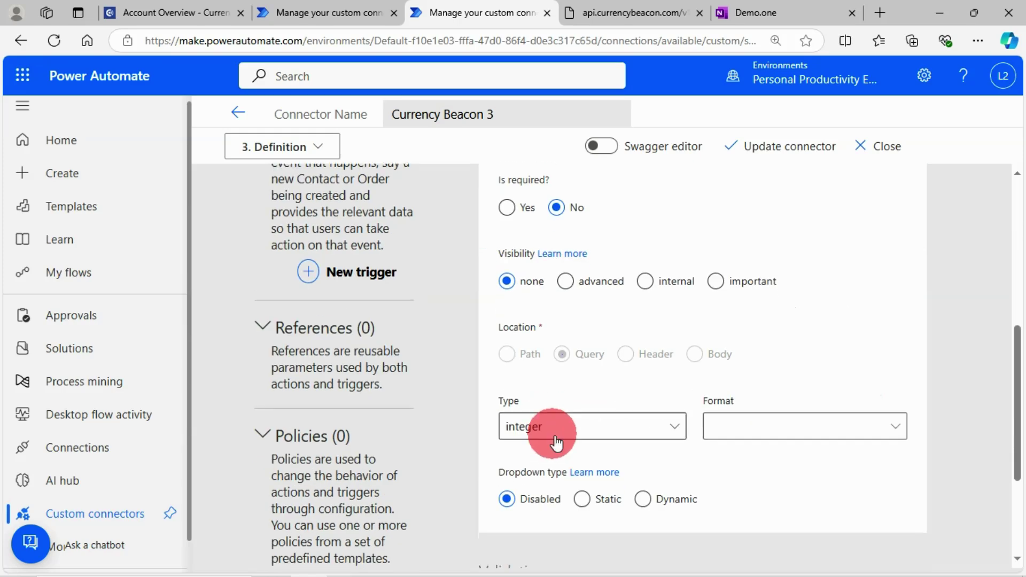
click(507, 207)
scroll(710, 342, up, 7)
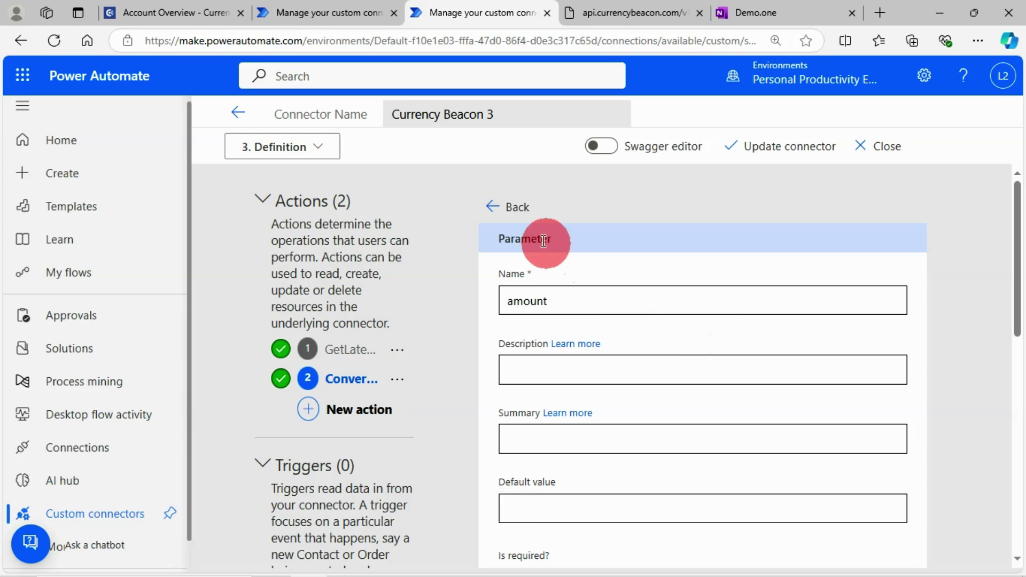
click(495, 206)
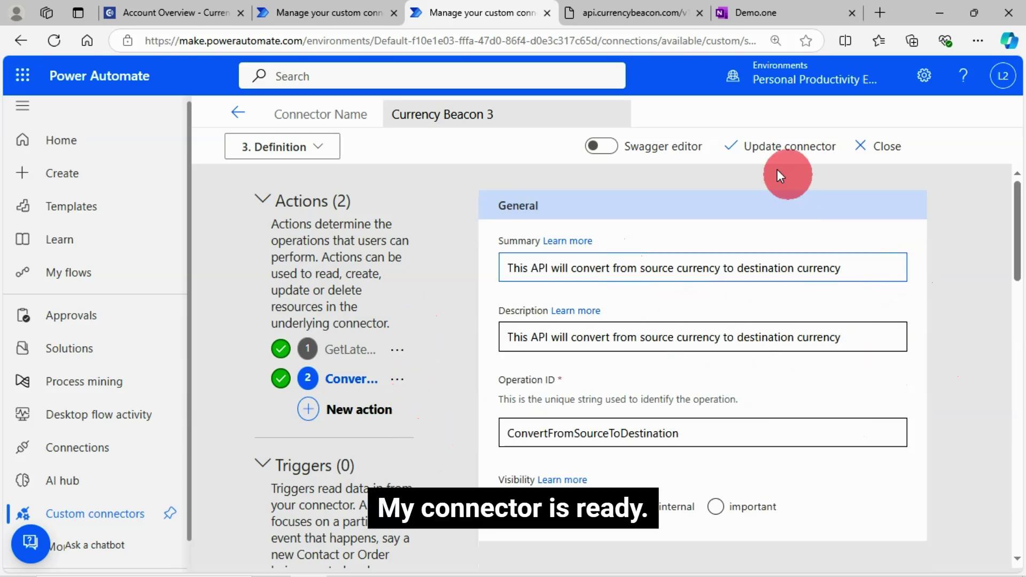
Update the Currency Beacon 3 connector to save the required from/to/amount parameters.
click(766, 150)
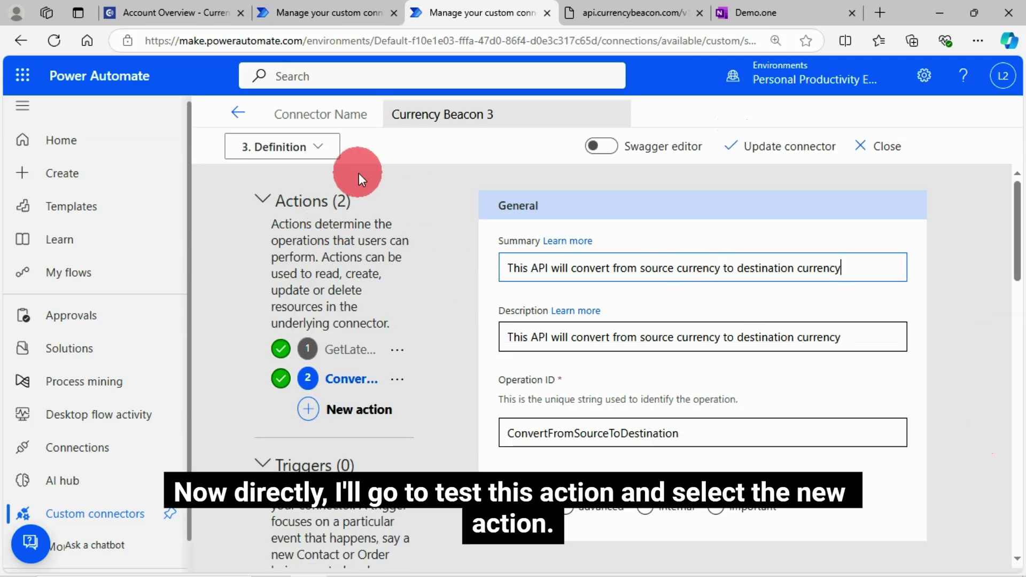
Open the Test step, select ConvertFromSourceToDestination, and keep the existing Currency Beacon 3 connection.
click(327, 153)
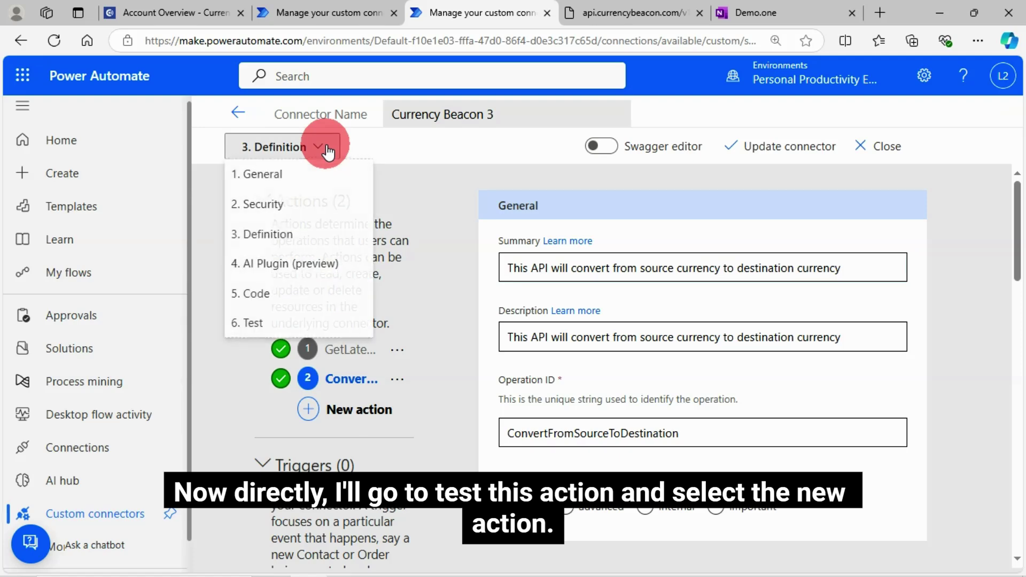
click(261, 327)
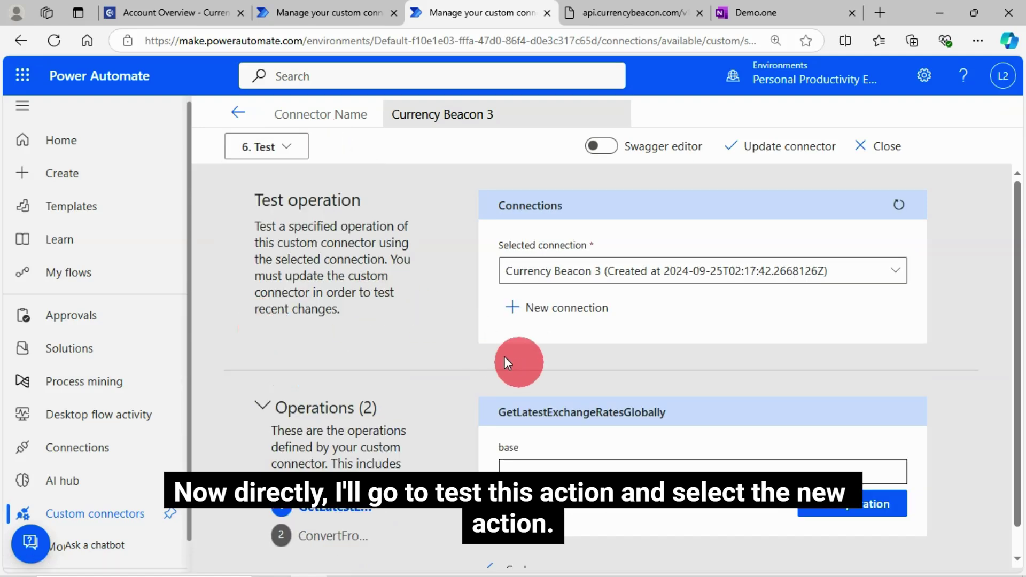
scroll(389, 390, down, 1)
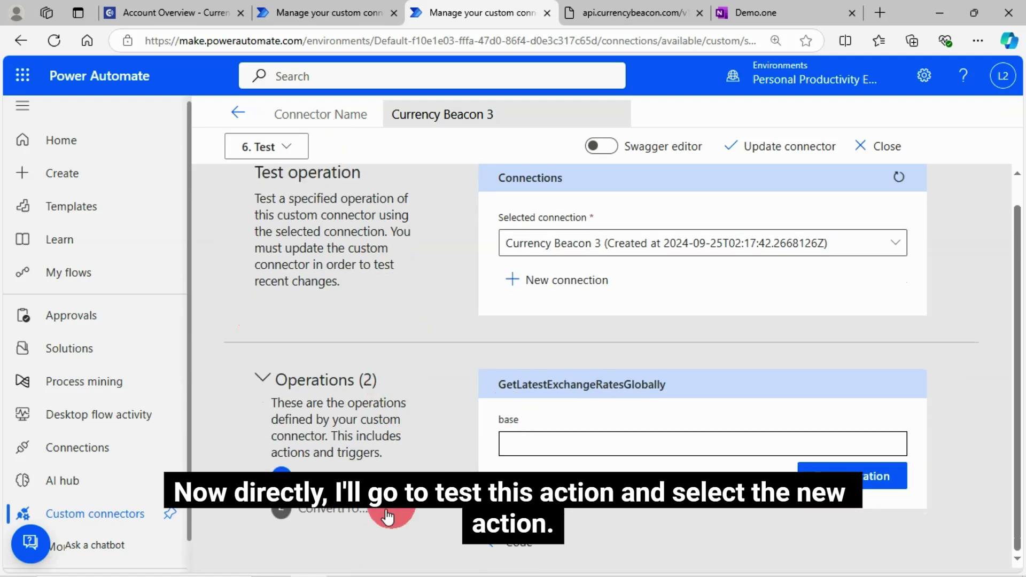
click(327, 515)
scroll(467, 442, down, 3)
scroll(469, 439, up, 3)
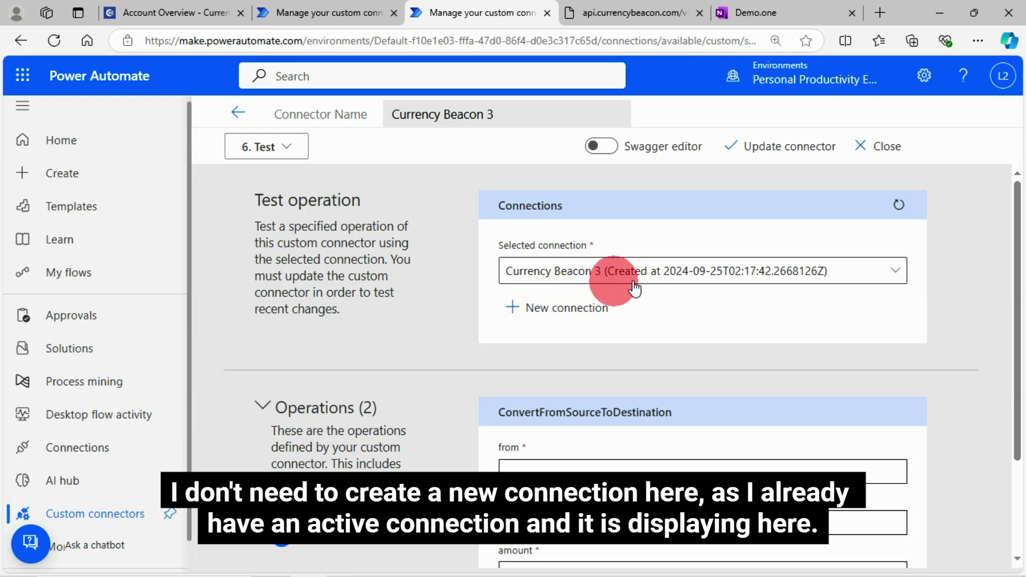
click(898, 277)
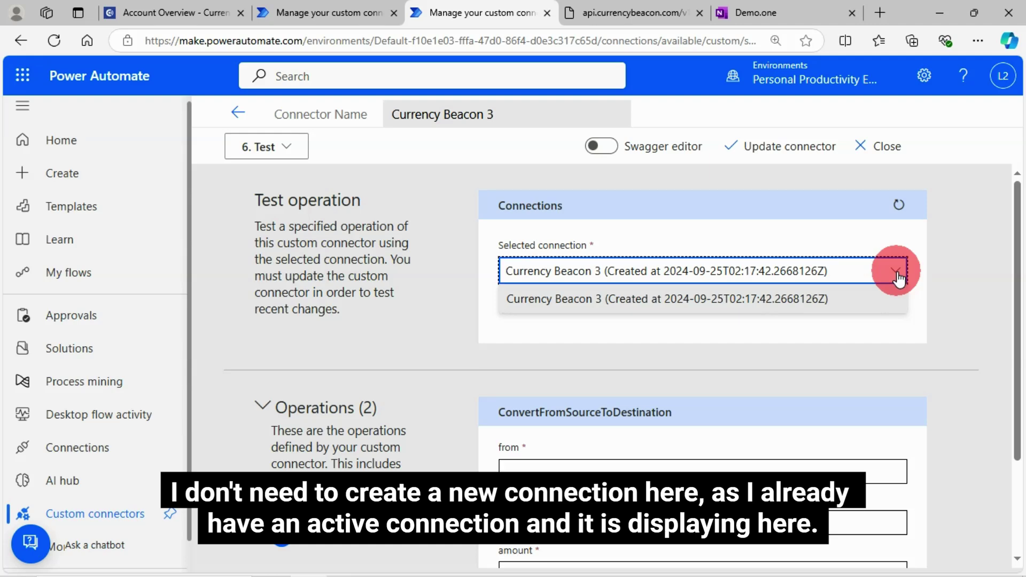
click(897, 272)
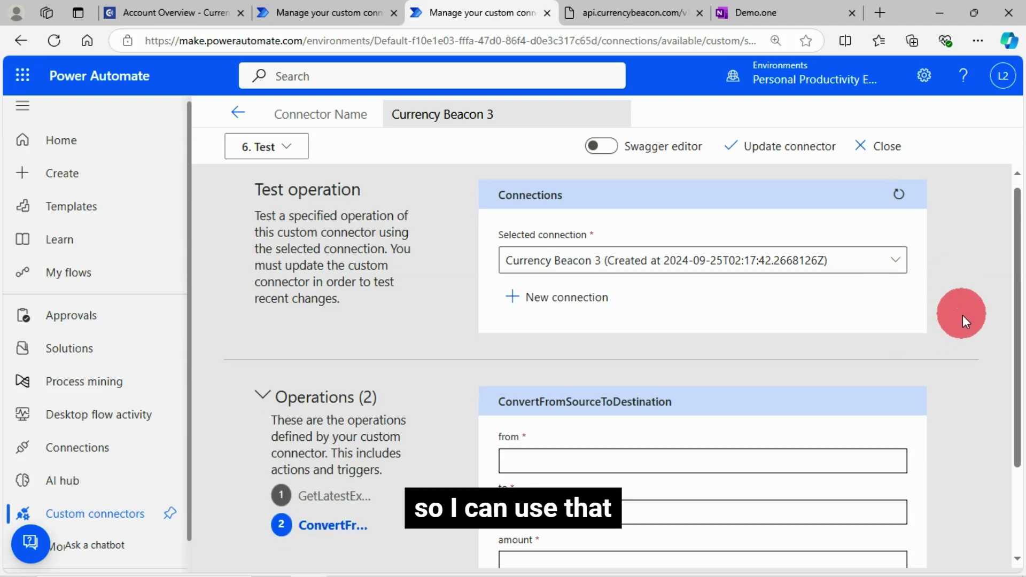
Test the conversion with from USD, to EUR and amount 100.
scroll(786, 394, down, 3)
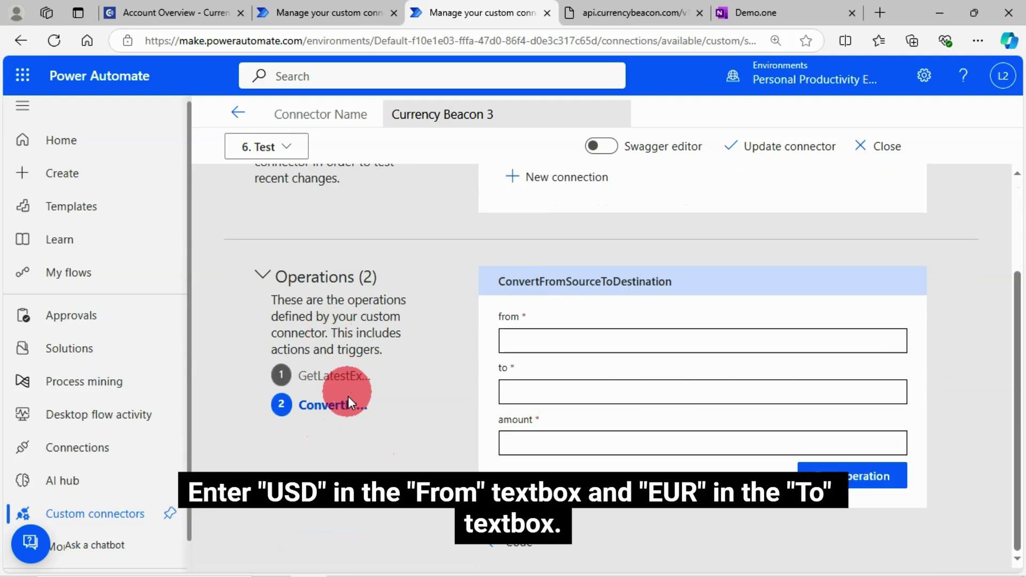
click(537, 342)
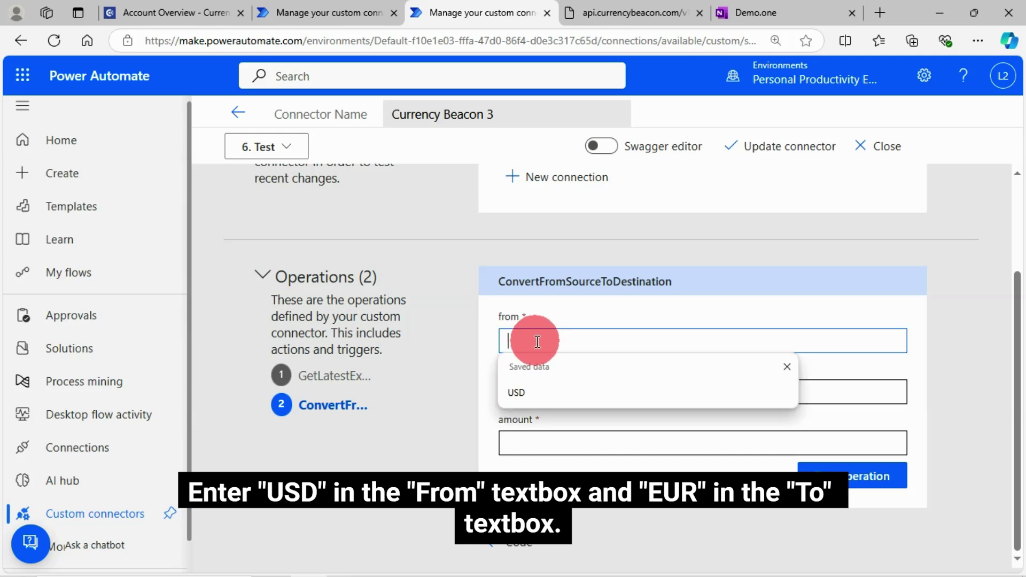
click(523, 389)
click(537, 392)
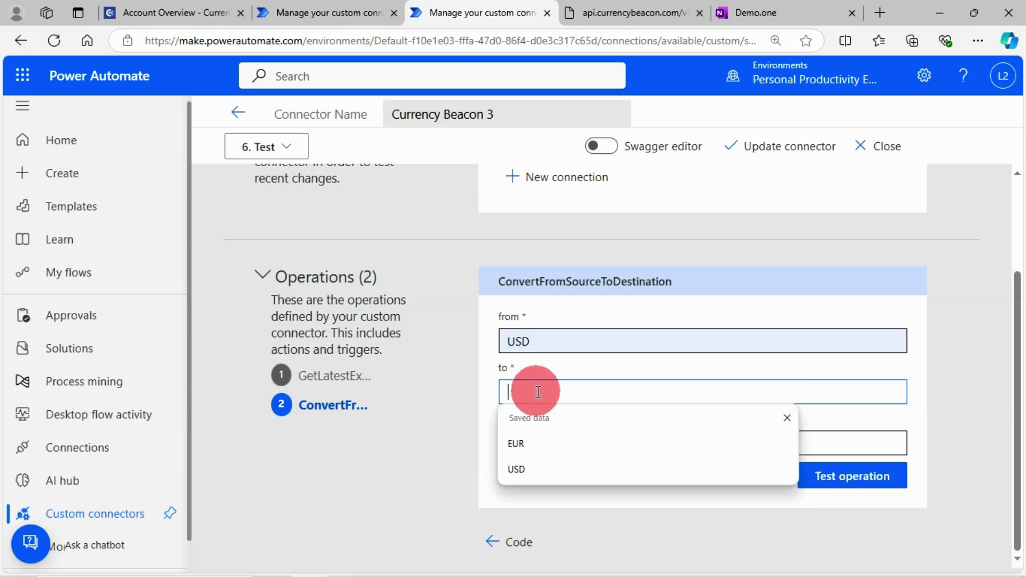
click(521, 446)
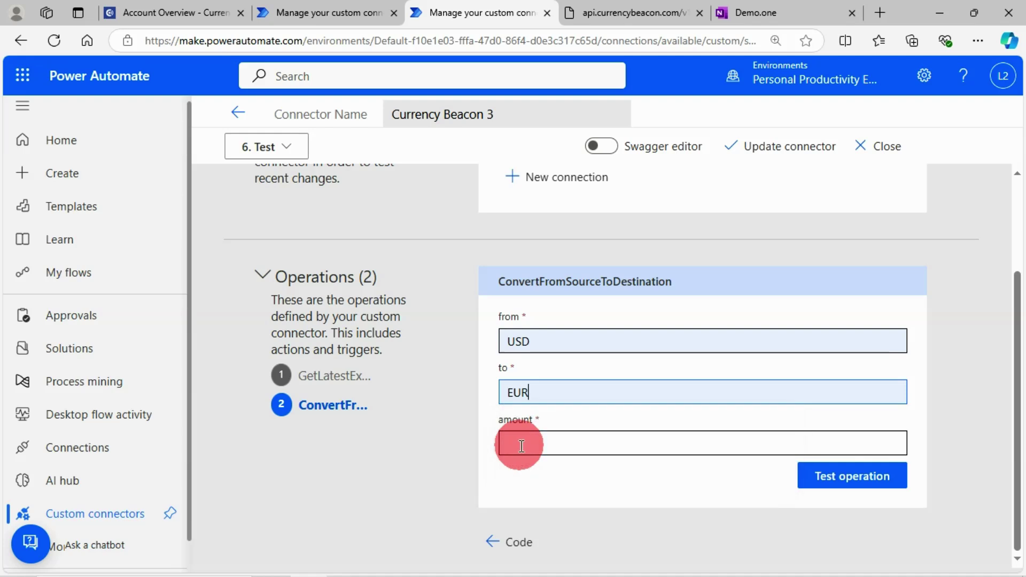
click(549, 445)
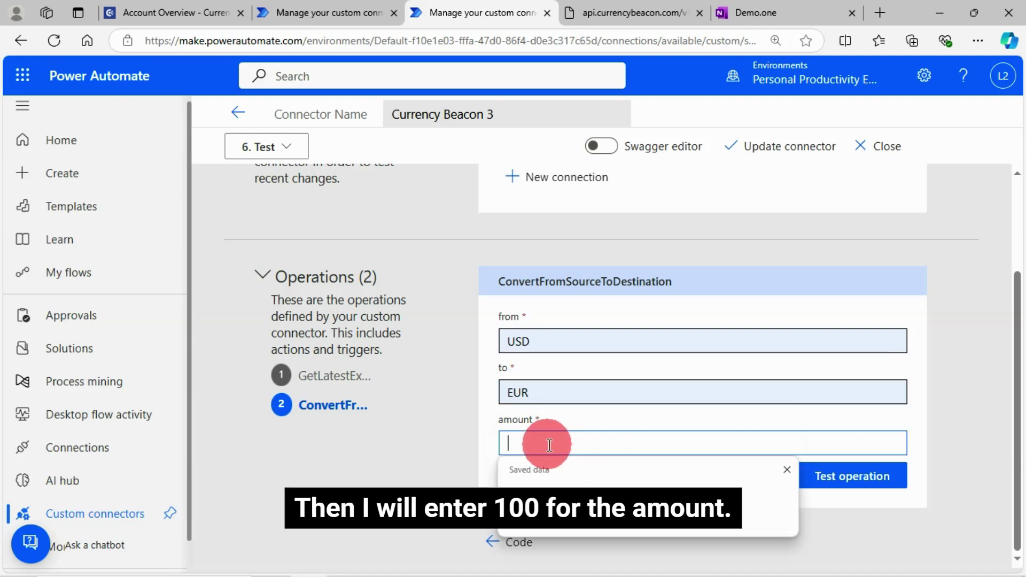
text(100)
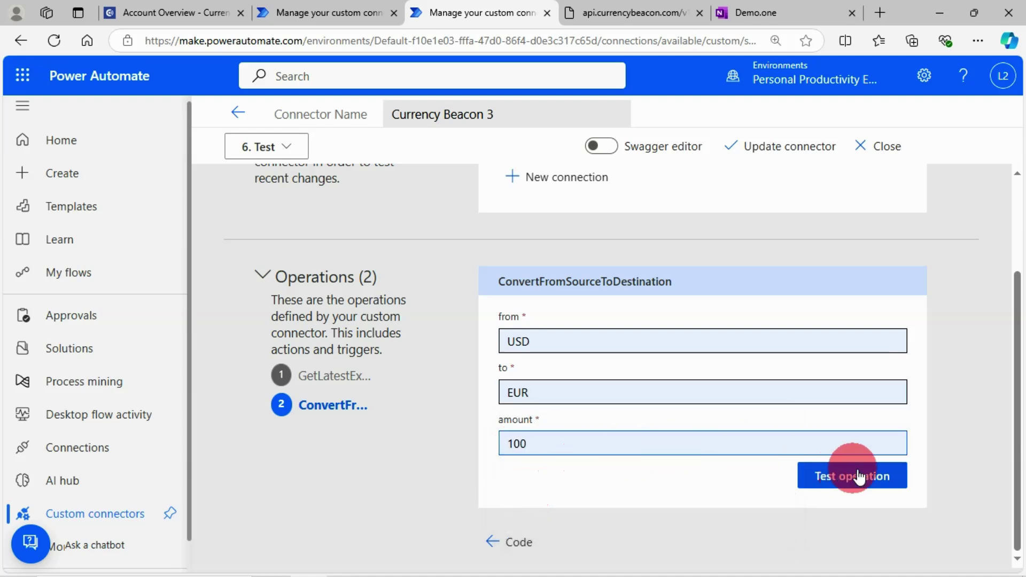
click(852, 477)
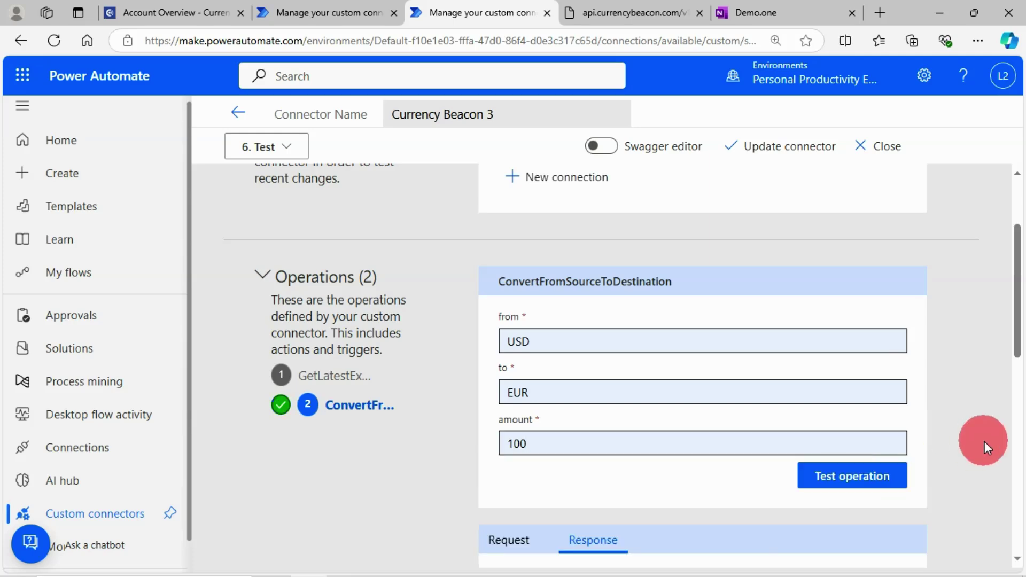
Review the response: status 200, 100 USD equals 89.359872 EUR, schema validation succeeded.
scroll(756, 464, down, 3)
scroll(756, 464, down, 2)
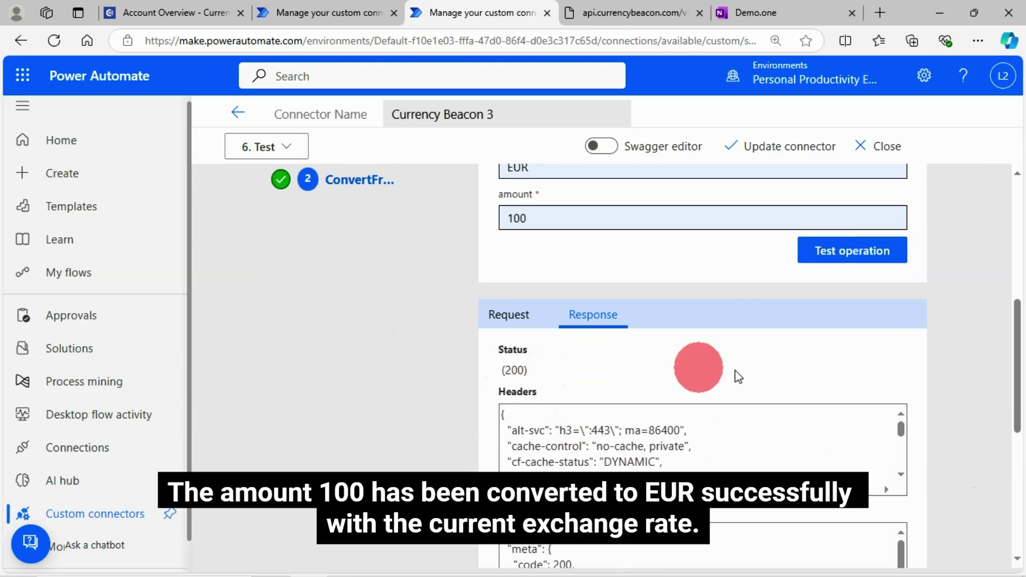
scroll(950, 419, down, 1)
scroll(678, 370, up, 4)
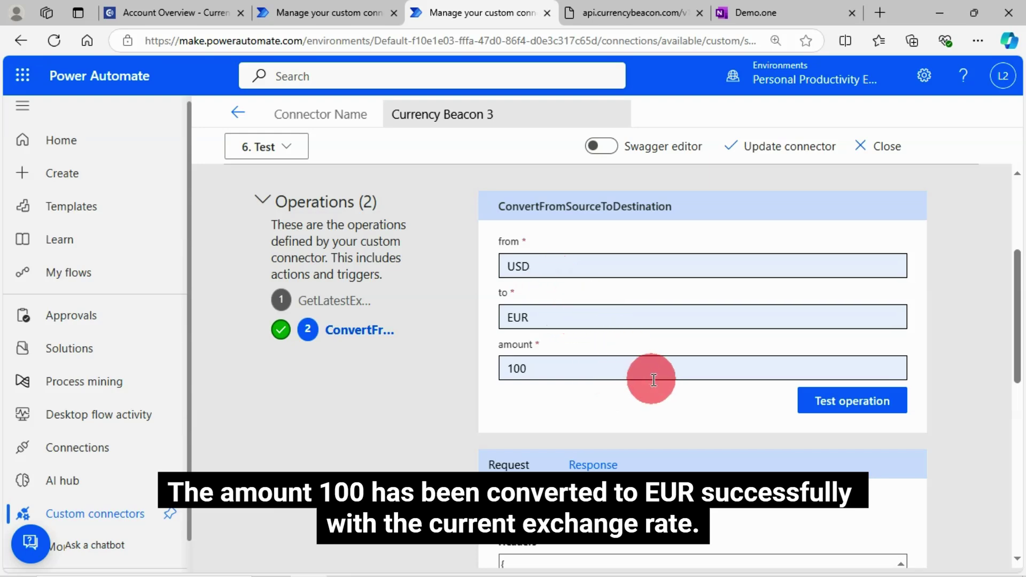
scroll(829, 407, down, 6)
scroll(700, 416, down, 5)
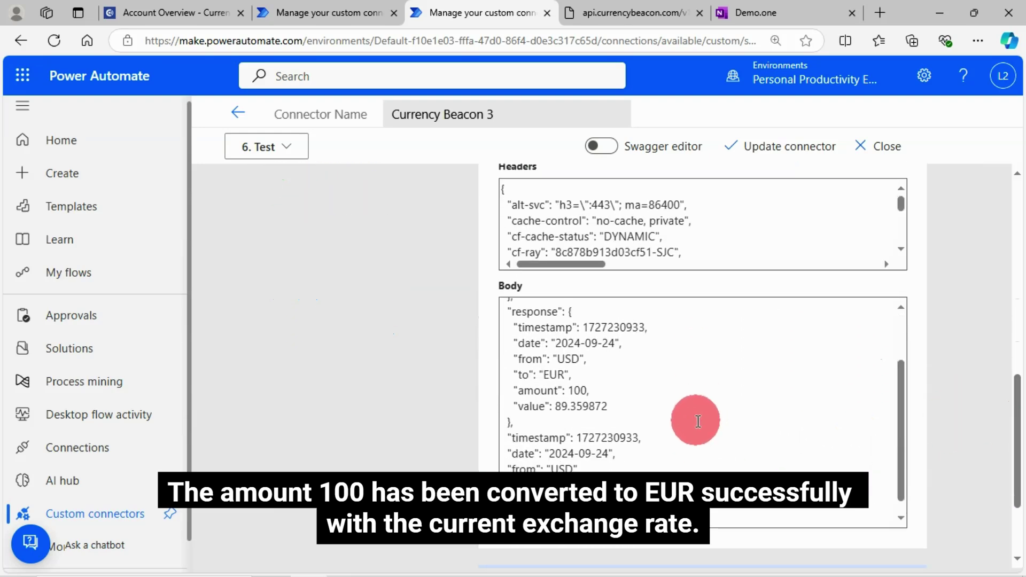
scroll(796, 438, down, 2)
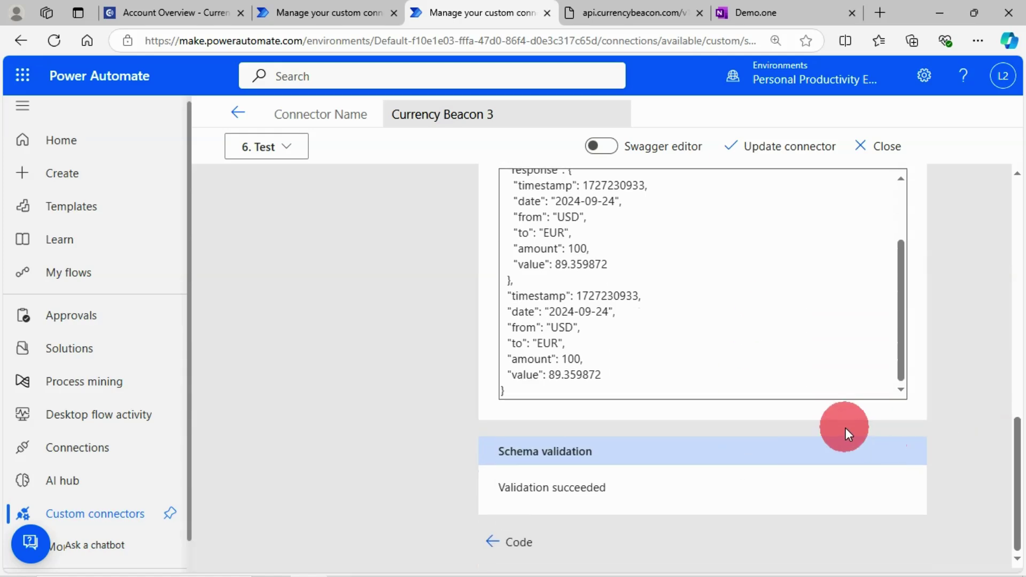
scroll(844, 428, up, 10)
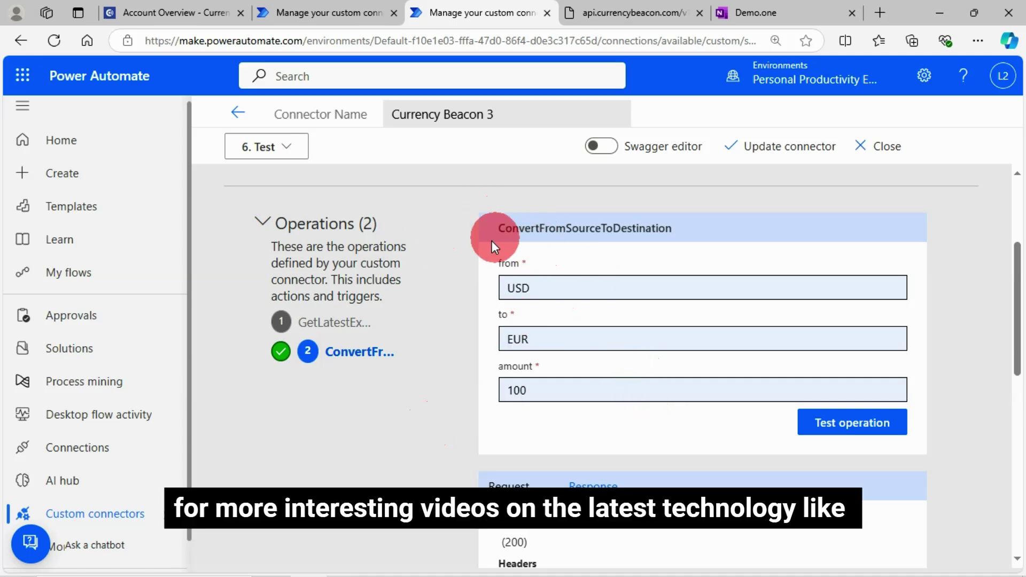
scroll(659, 394, down, 3)
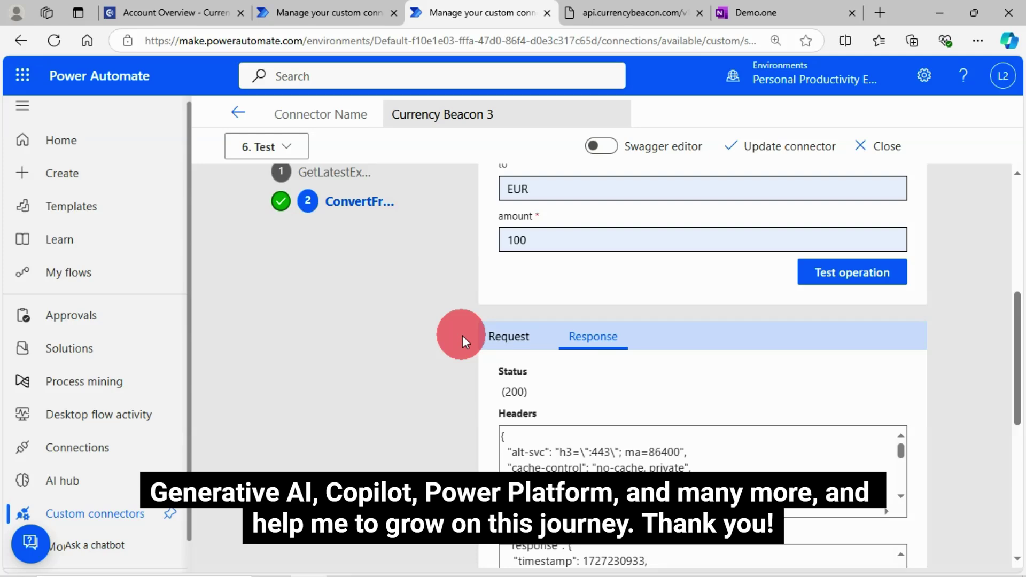
scroll(636, 378, up, 3)
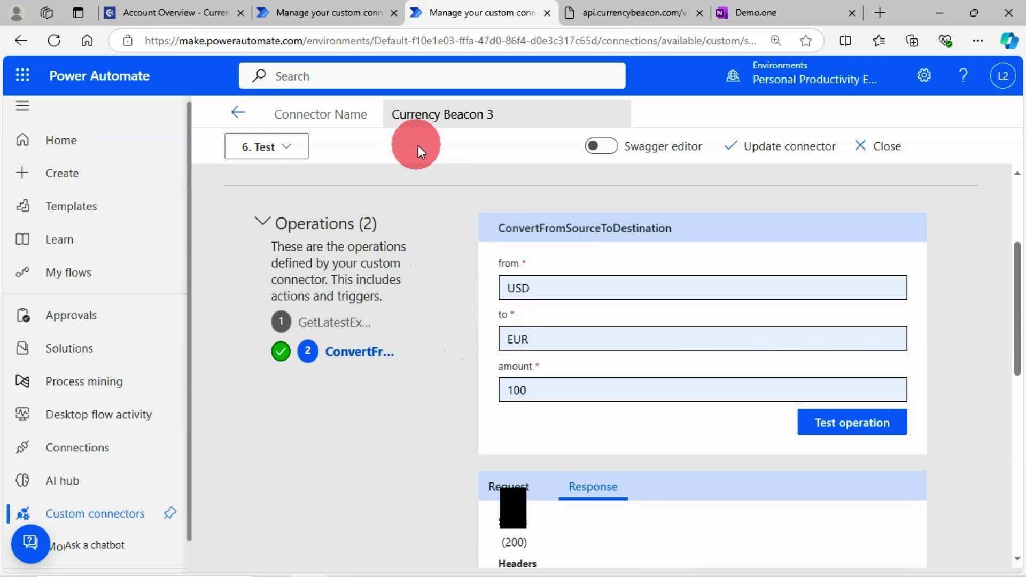